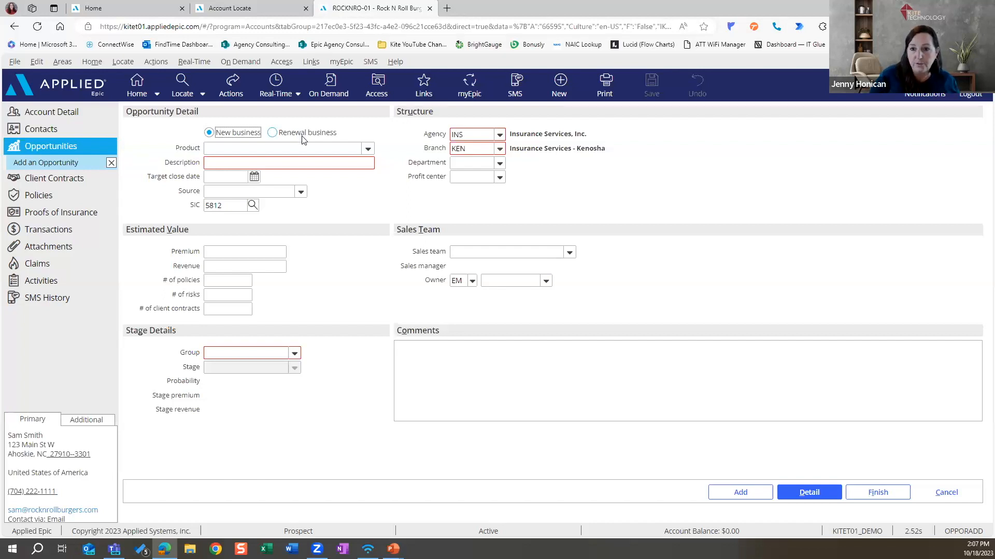
# Describe the new opportunity as 23-24 CPKG and assign it to the Commercial Lines department and the Commercial Lines - Large profit center
pyautogui.click(246, 162)
pyautogui.write('23-24 CPKG')
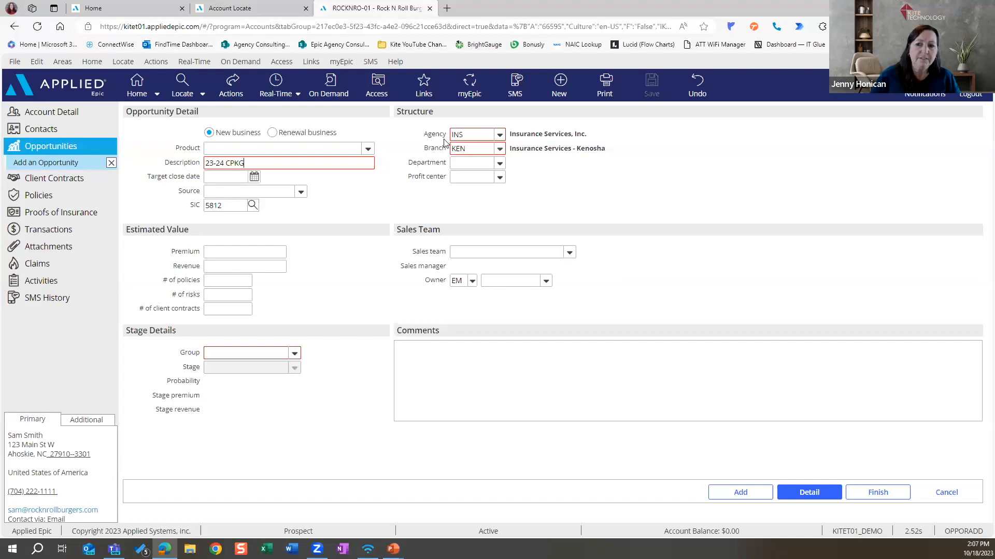
pyautogui.click(499, 166)
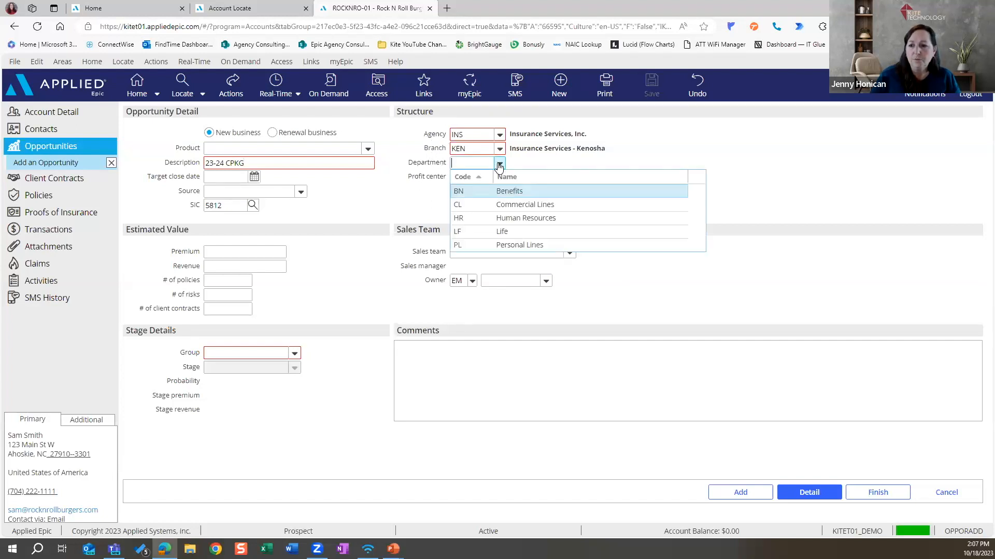
pyautogui.click(482, 205)
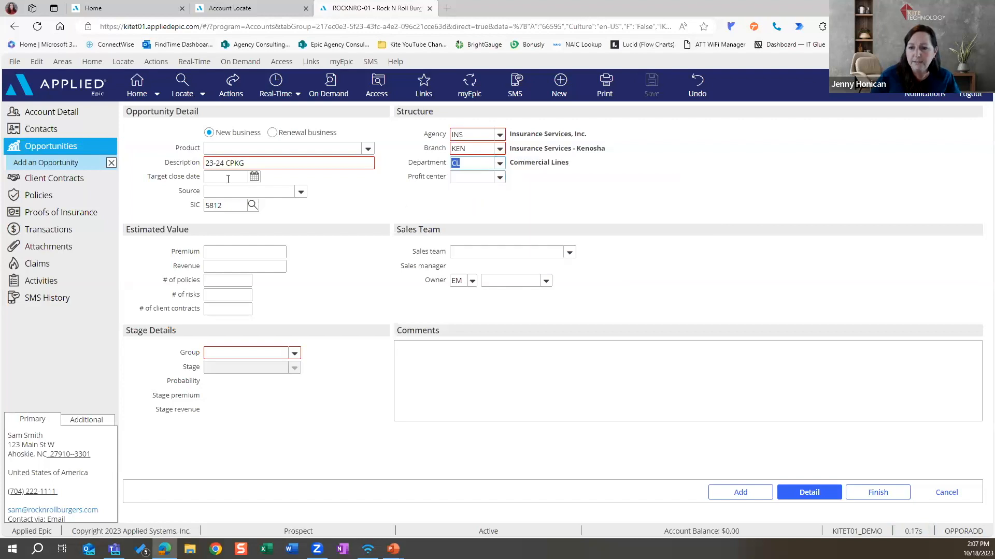
pyautogui.click(498, 179)
pyautogui.click(498, 179)
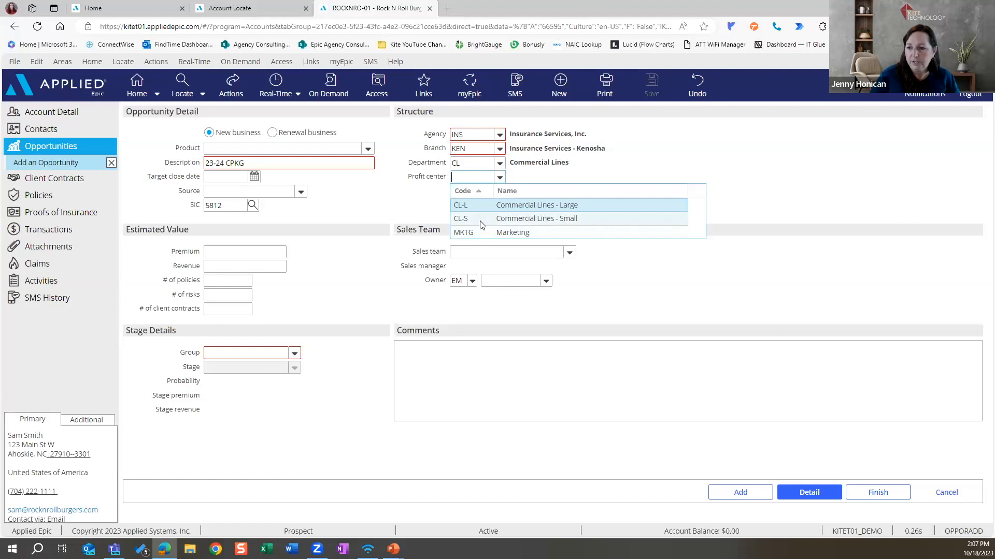
pyautogui.click(474, 207)
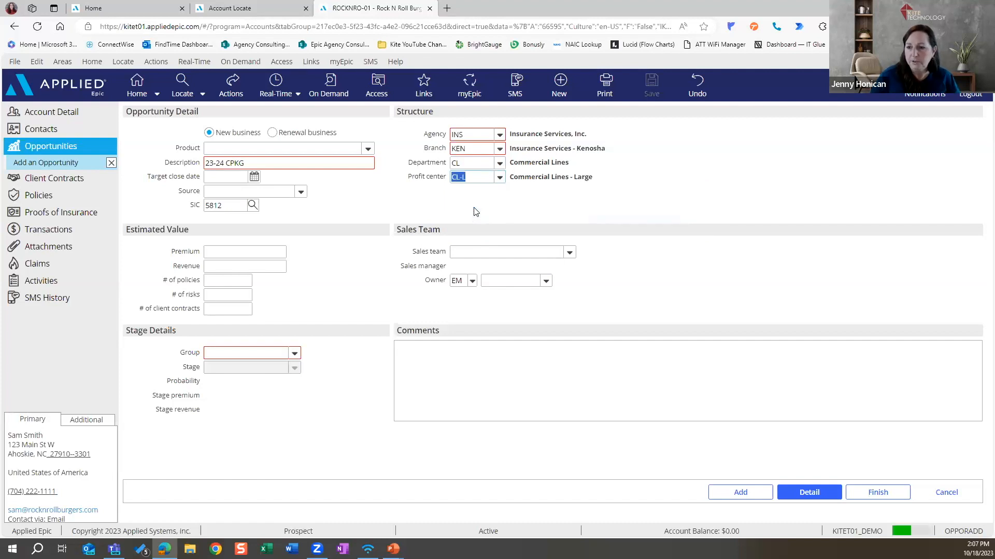
# Set the opportunity's target close date to 12/1/2023
pyautogui.click(223, 178)
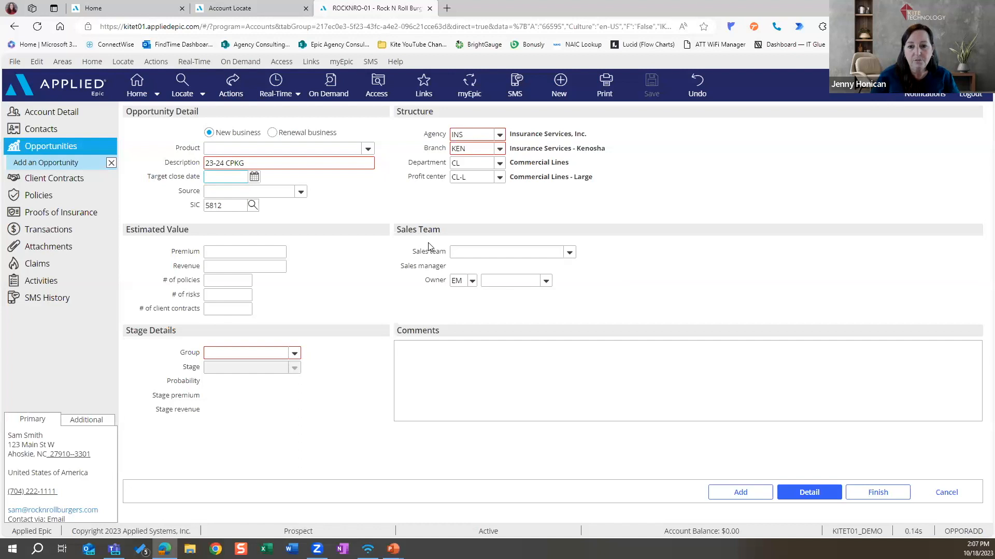
pyautogui.write('1')
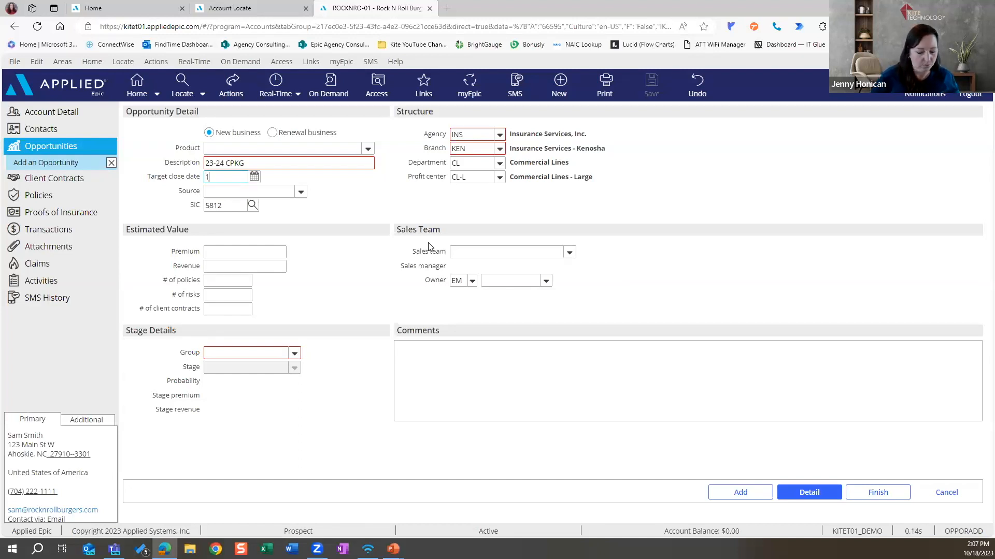
pyautogui.write('20123')
pyautogui.press('Tab')
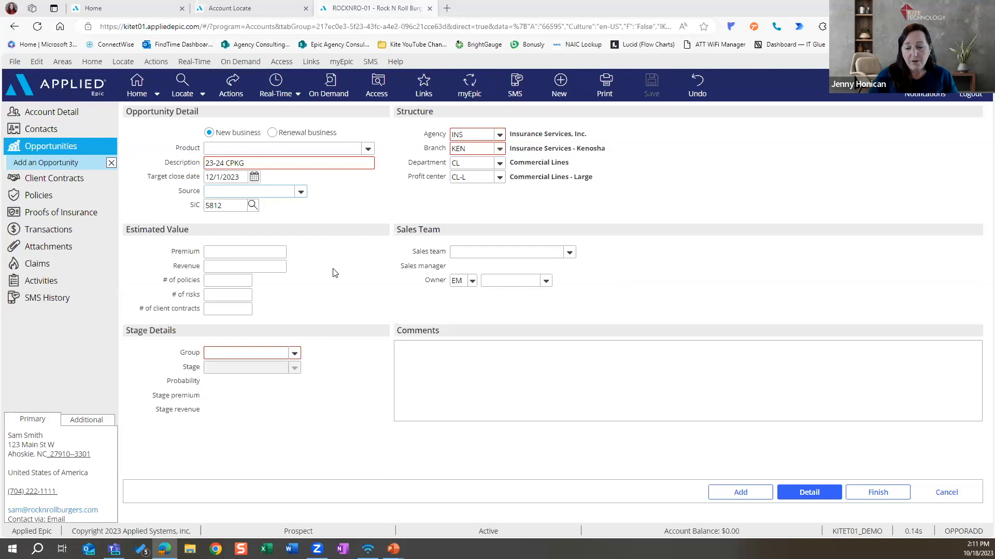
pyautogui.click(258, 249)
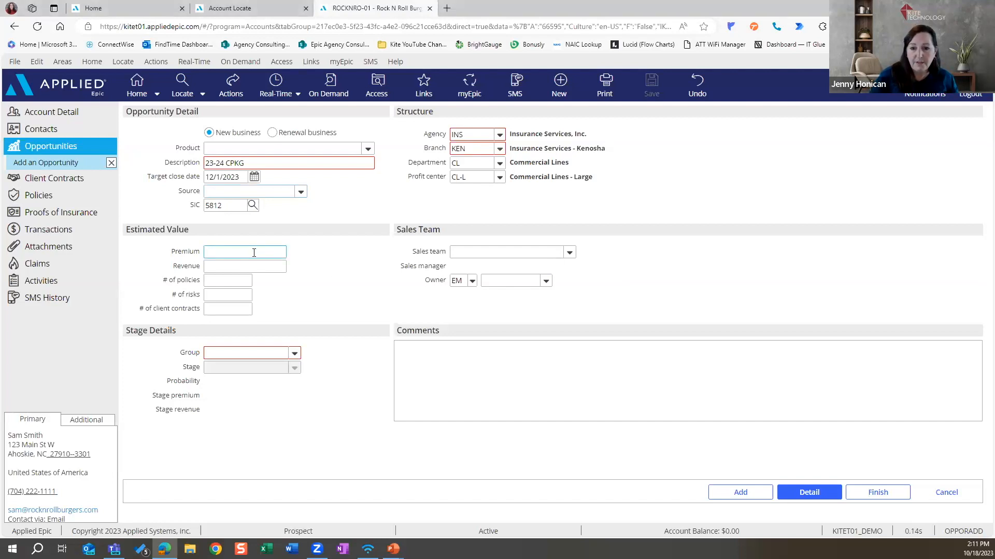
pyautogui.click(254, 264)
pyautogui.click(238, 280)
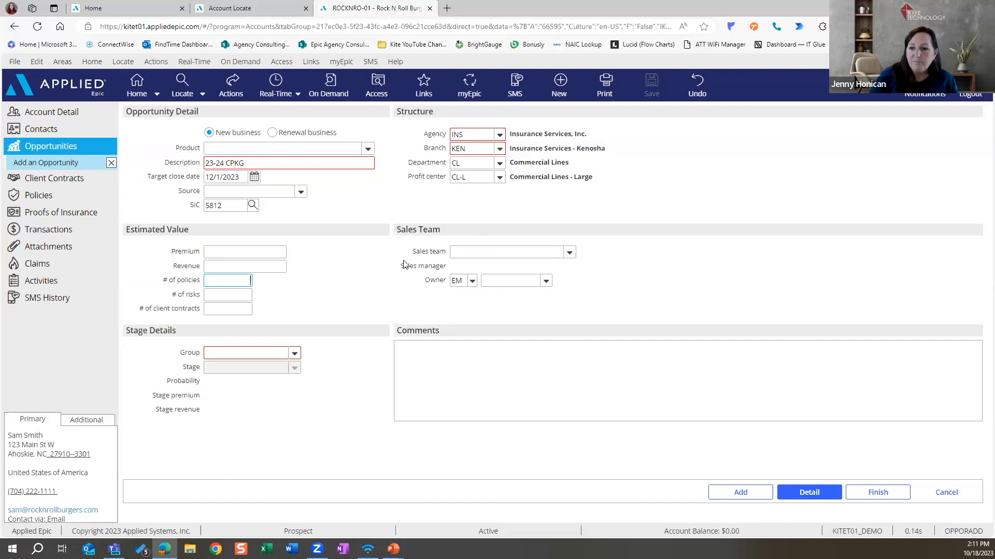
# Assign the opportunity to the Thunder Sales Team and set its owner to CON001 (Consulting)
pyautogui.click(571, 254)
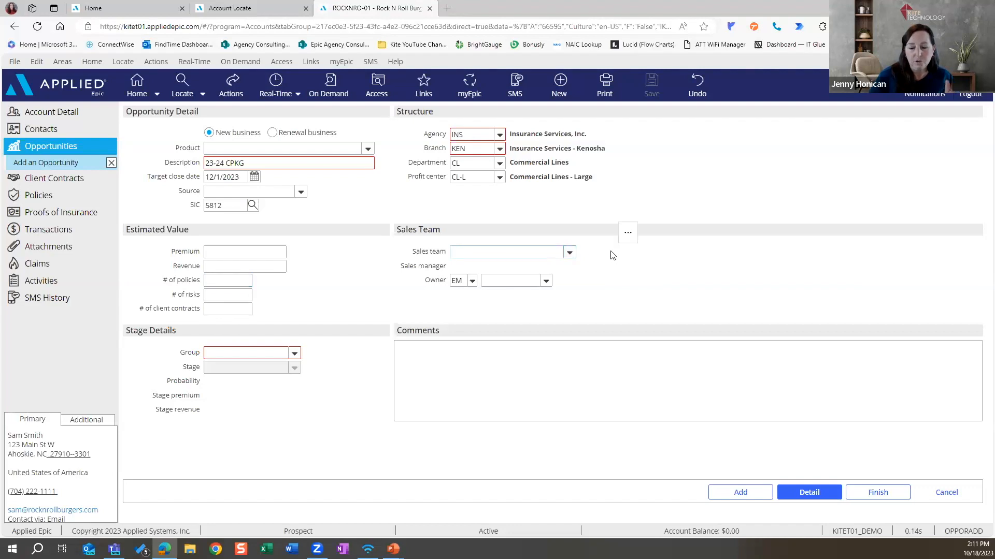
pyautogui.click(570, 254)
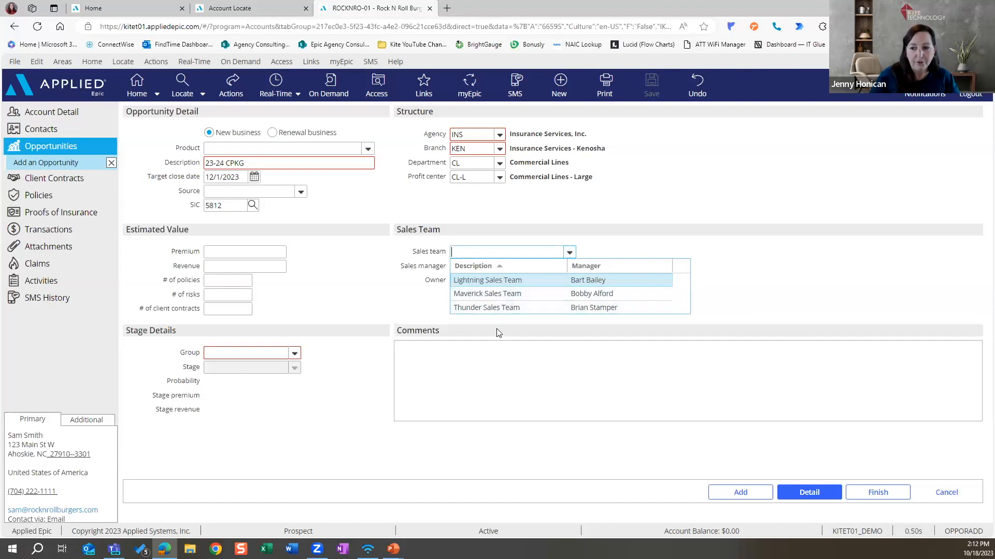
pyautogui.click(487, 311)
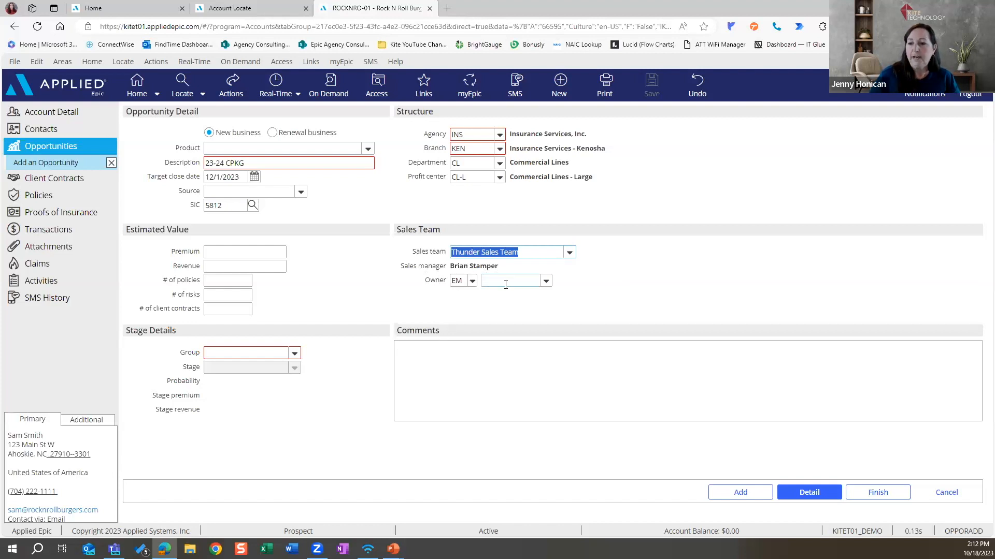
pyautogui.click(546, 283)
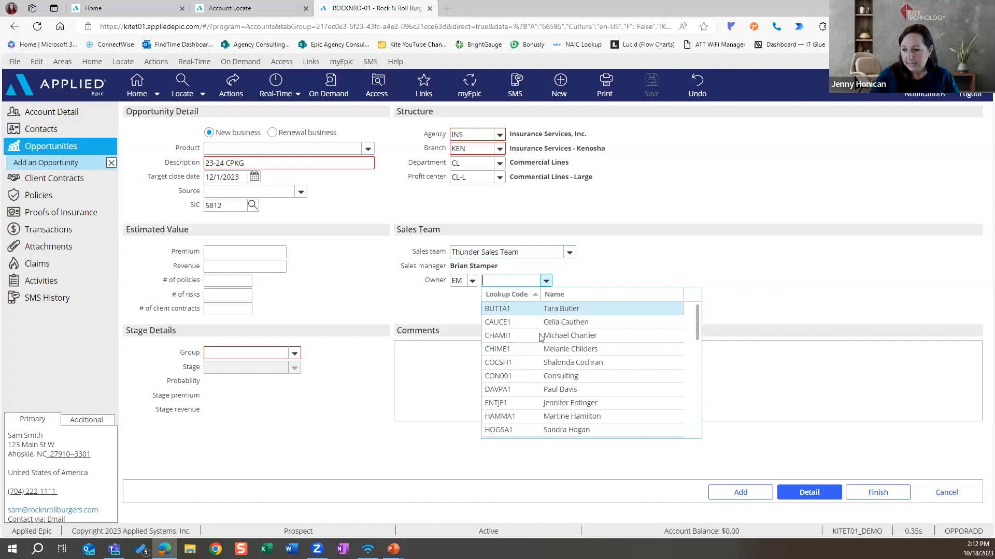
pyautogui.click(535, 376)
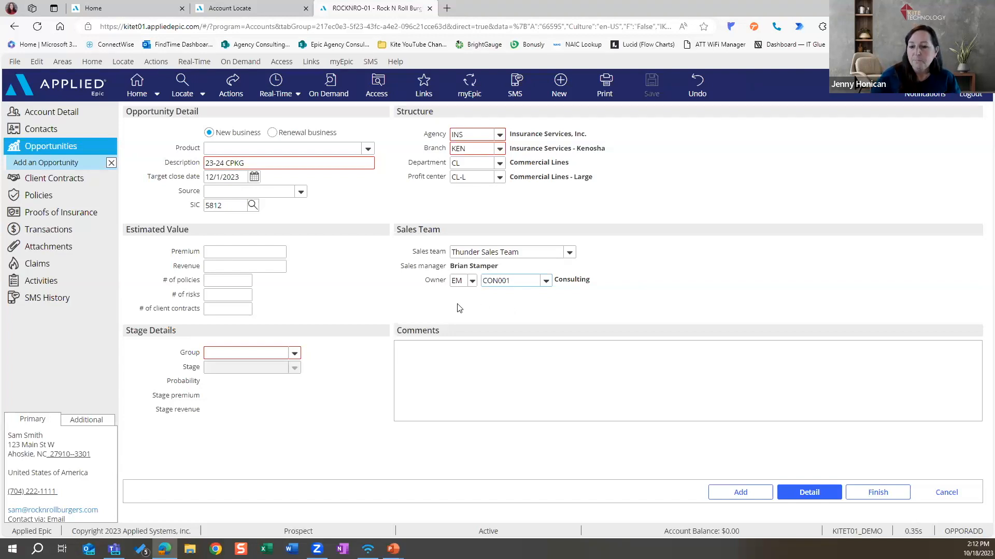
# Set the stage group to CL - New Business and review the stages and probabilities it offers
pyautogui.click(295, 357)
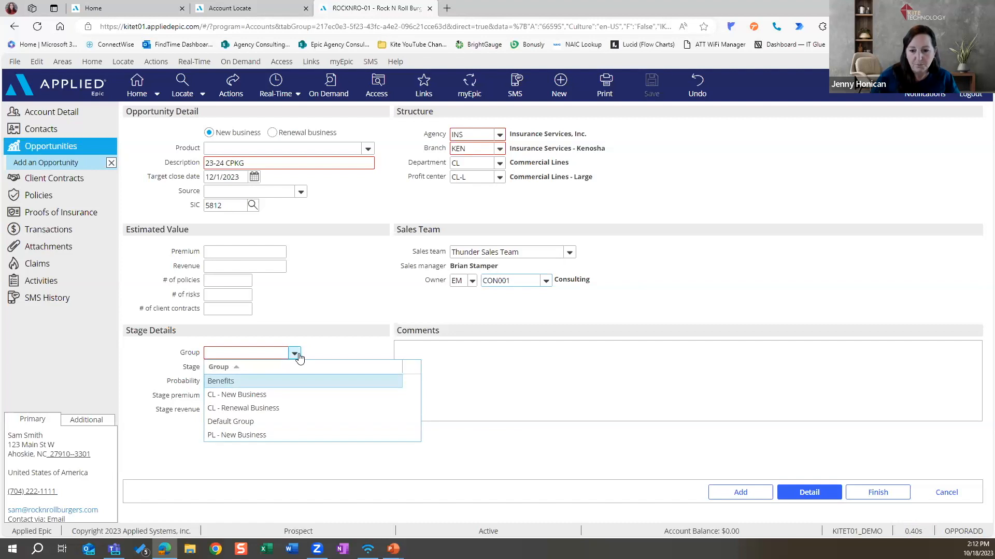
pyautogui.click(314, 356)
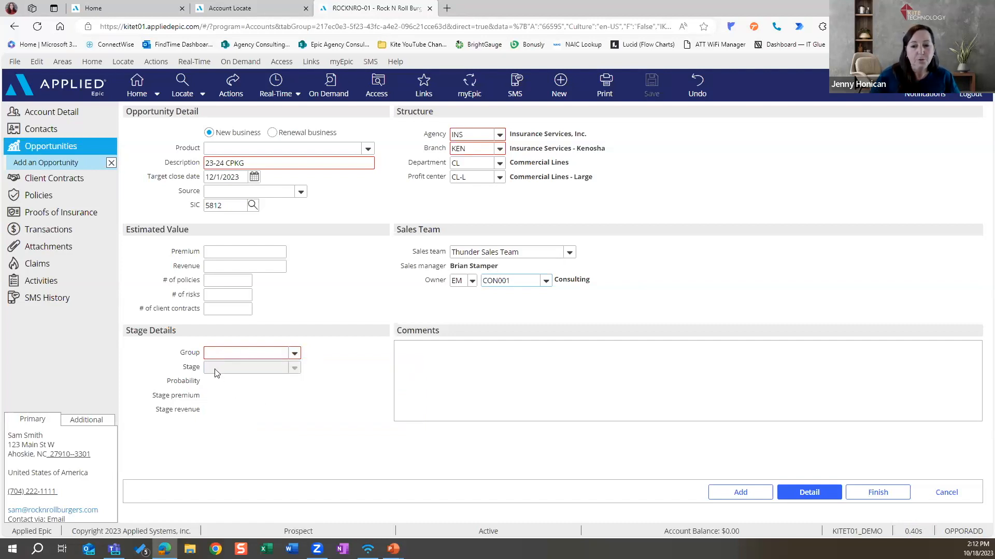
pyautogui.click(294, 354)
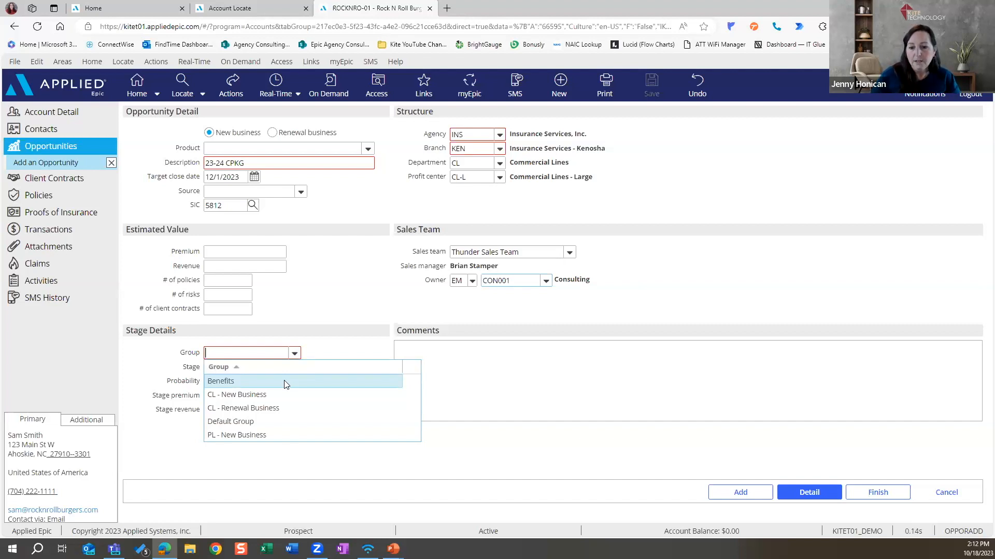
pyautogui.click(260, 397)
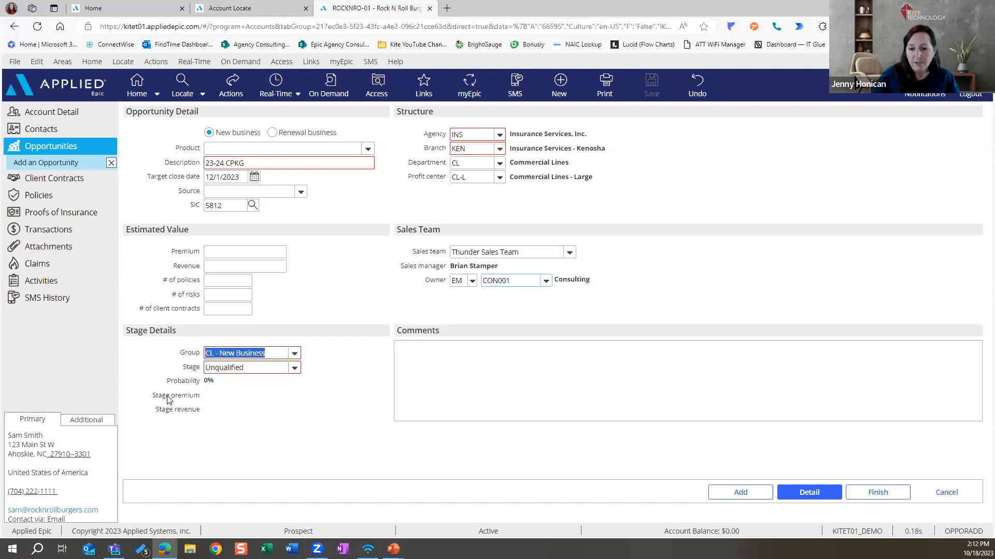
pyautogui.click(295, 368)
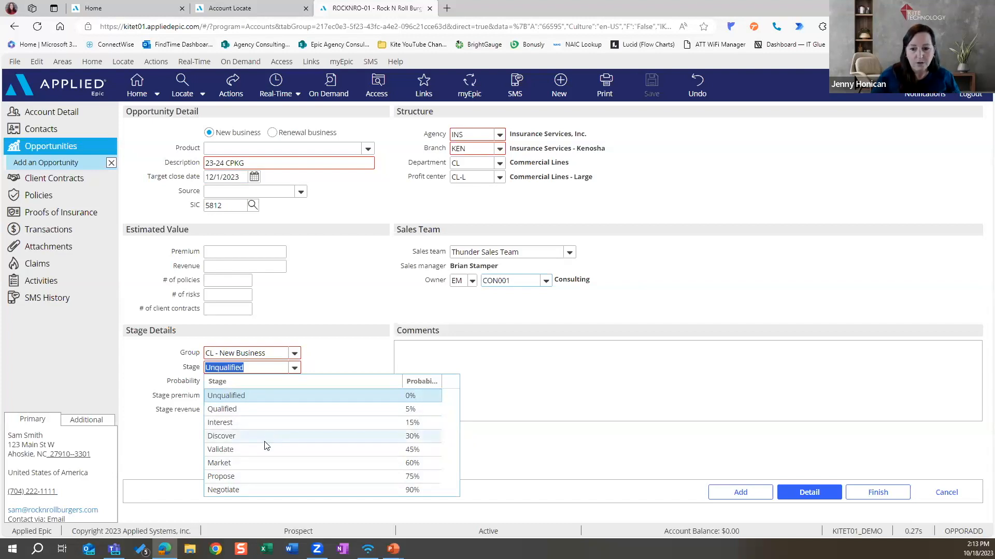
pyautogui.click(335, 363)
# Create the opportunity with its detail view and finish its added-opportunity activity with the note "Always make a note."
pyautogui.click(473, 373)
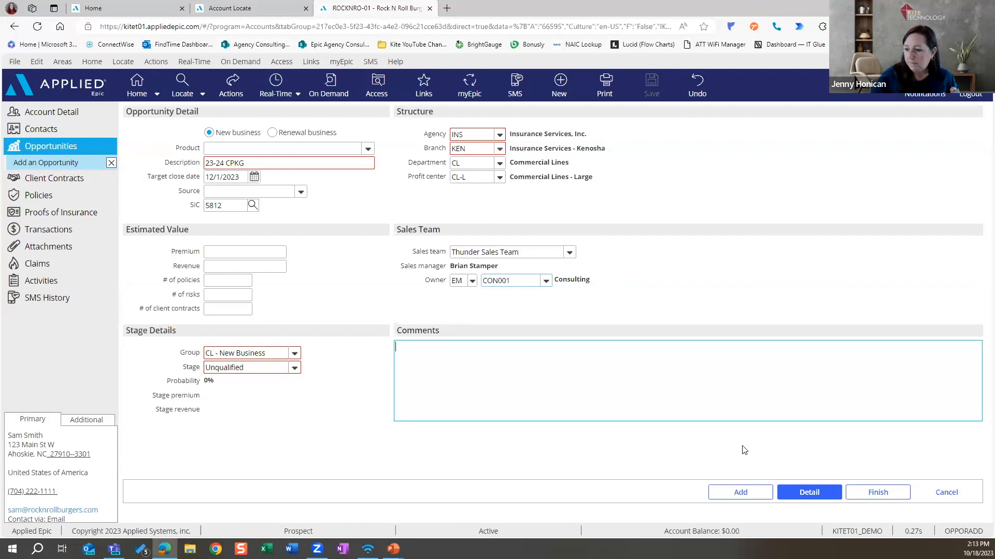
pyautogui.click(808, 495)
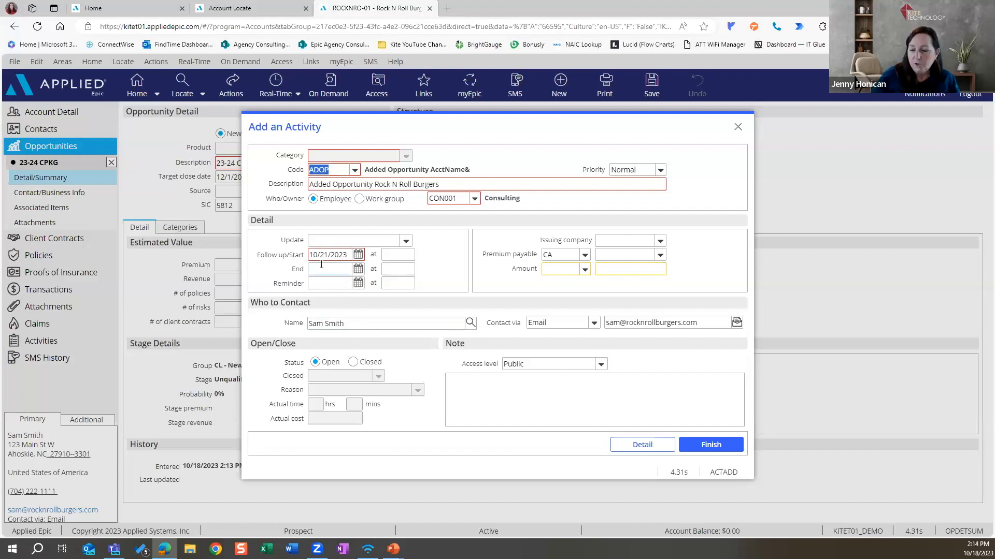
pyautogui.click(476, 387)
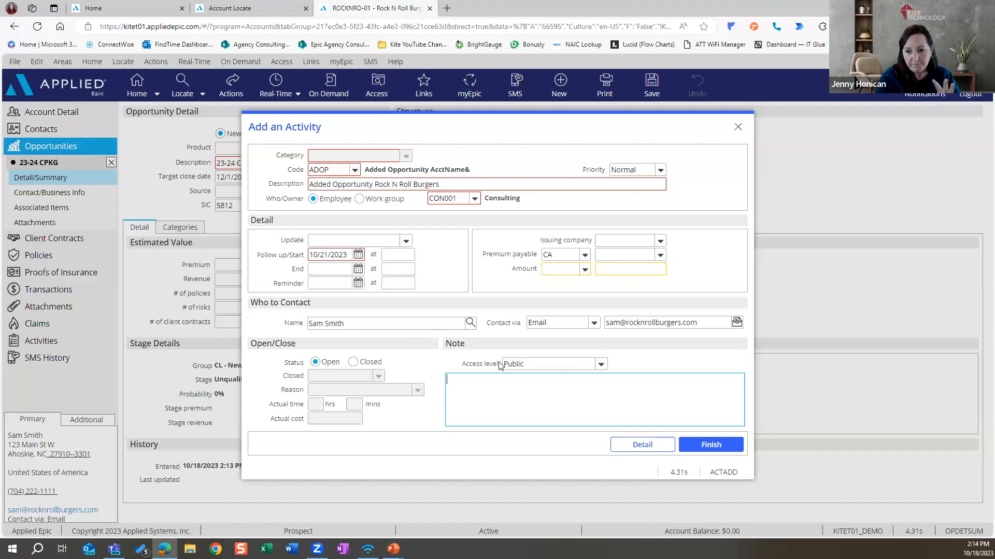
pyautogui.write('Alway')
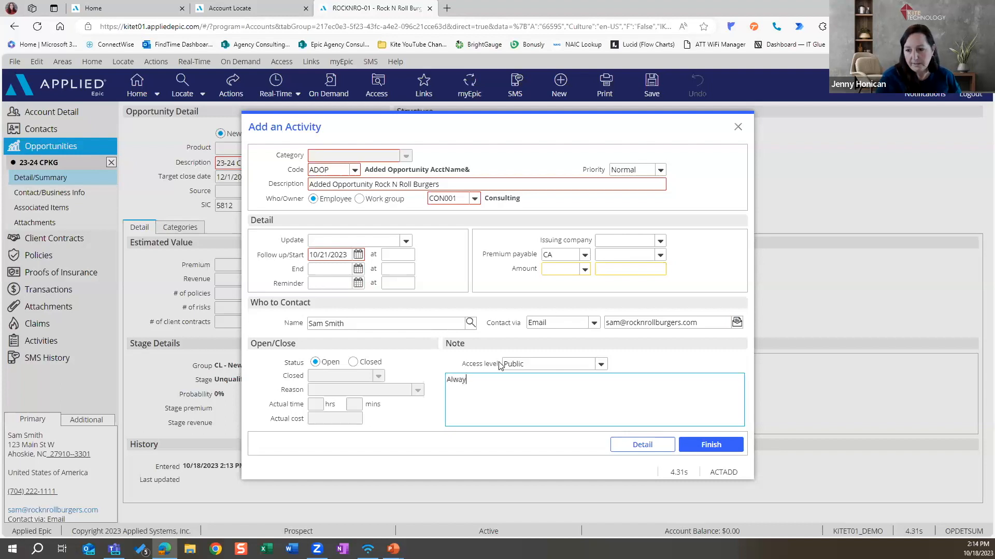
pyautogui.write('s make a note.')
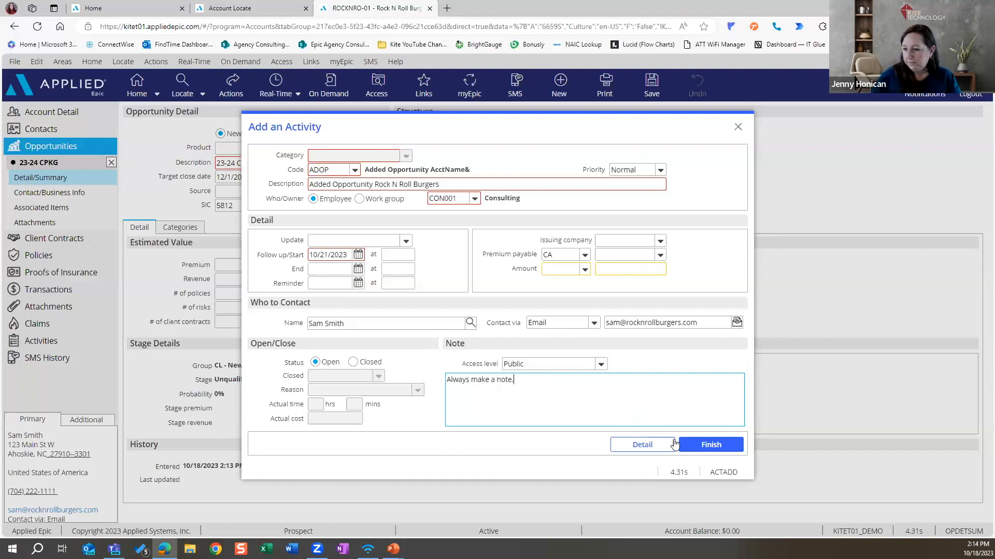
pyautogui.click(708, 446)
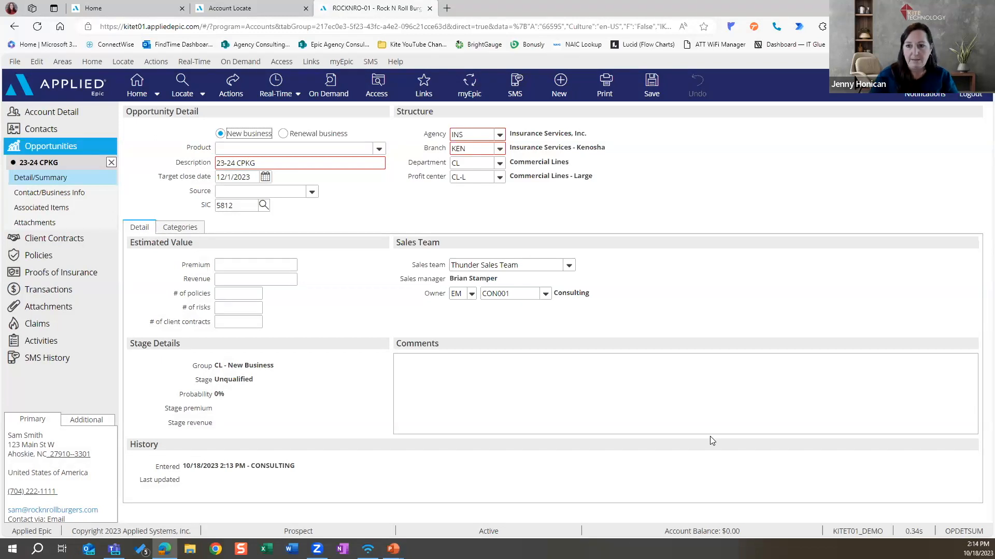
# Add the account's existing individual contact to the opportunity's contact and business information
pyautogui.click(83, 194)
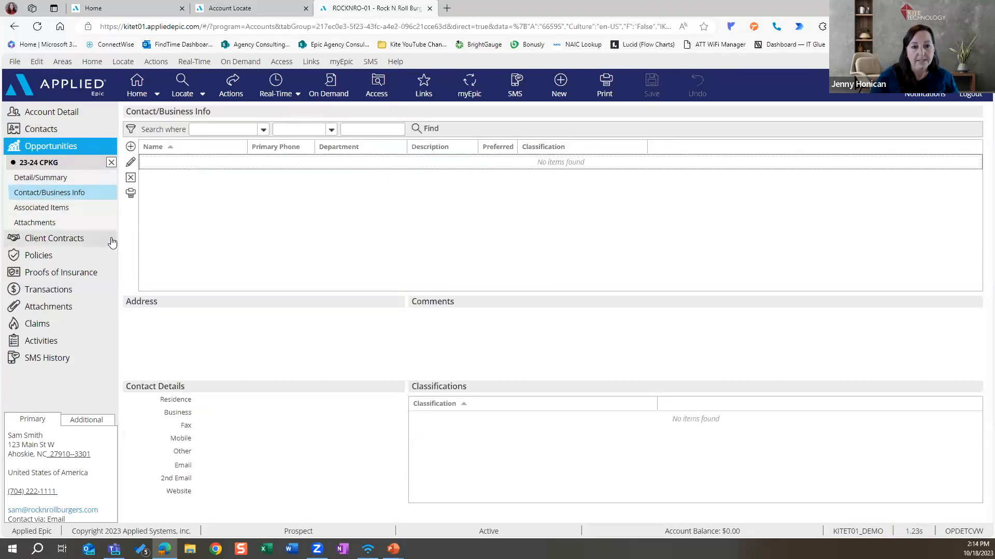
pyautogui.click(130, 148)
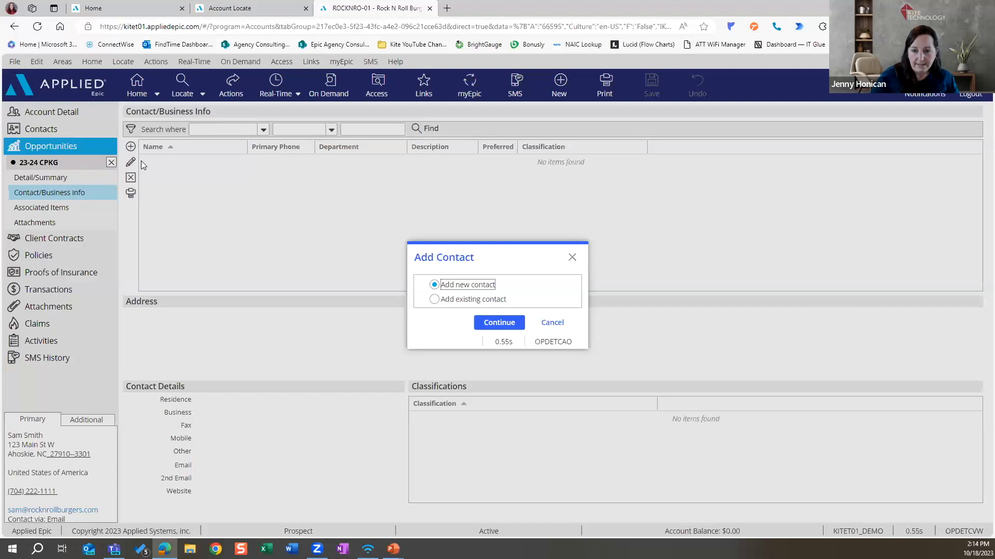
pyautogui.click(434, 299)
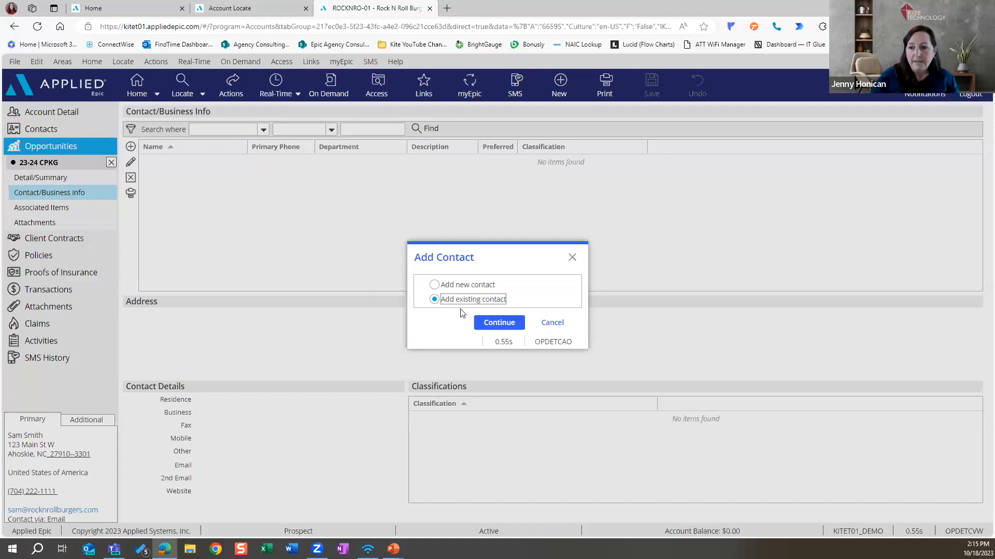
pyautogui.click(493, 324)
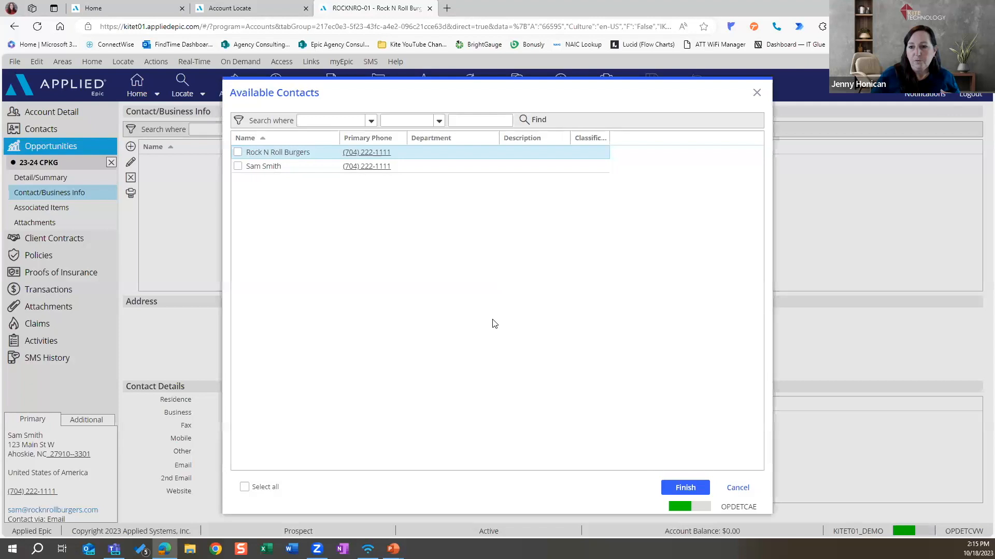
pyautogui.click(237, 167)
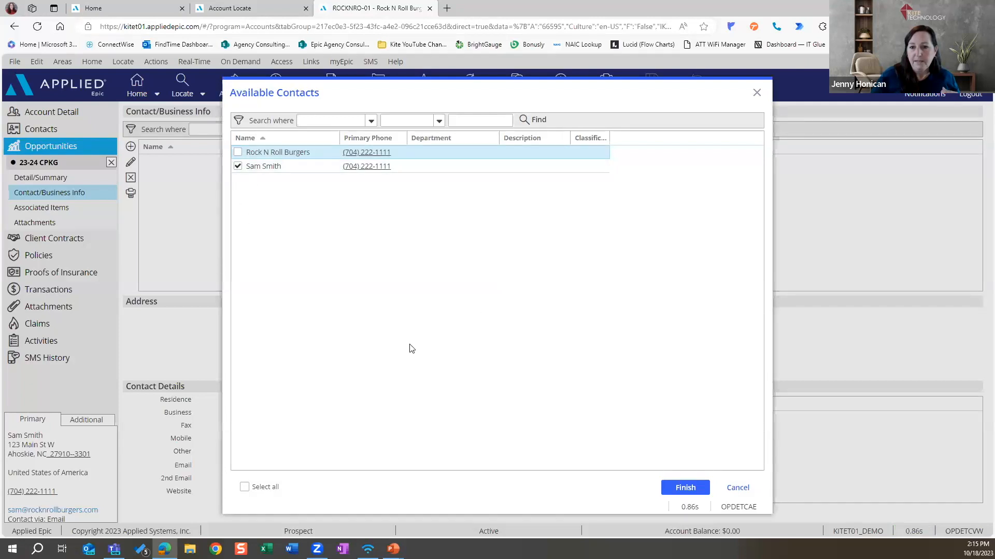
pyautogui.click(685, 488)
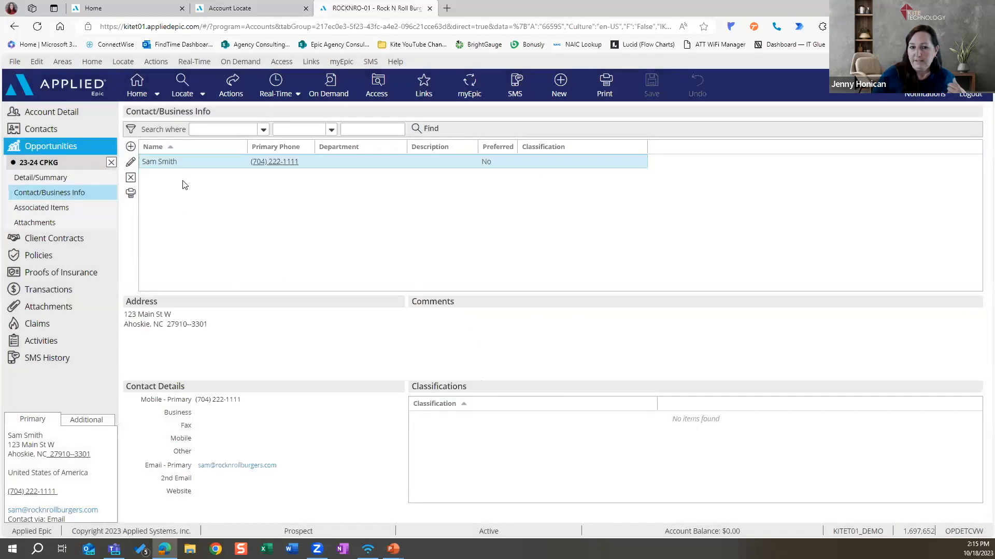
# Review which item types can be associated with the 23-24 CPKG opportunity, leaving without adding an association
pyautogui.click(86, 212)
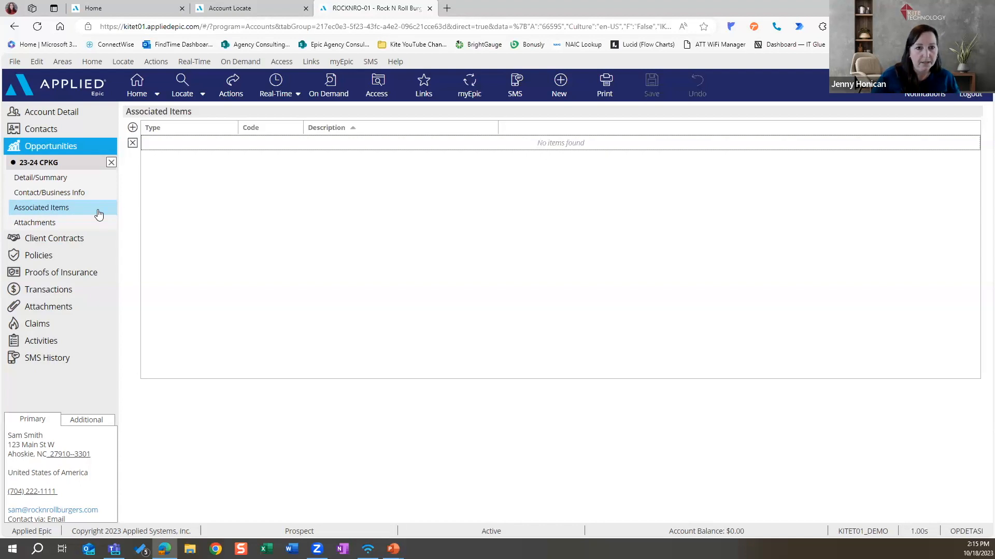
pyautogui.click(133, 128)
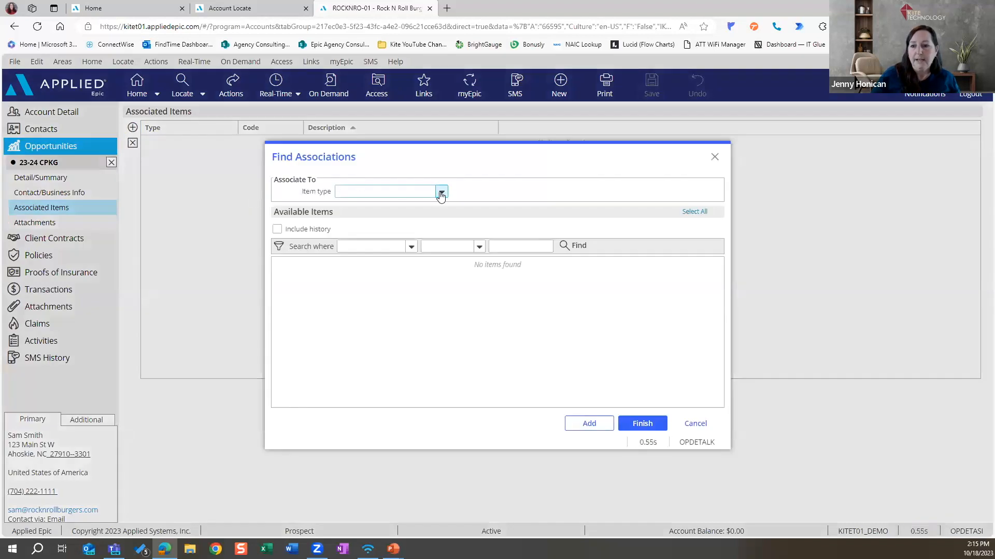
pyautogui.click(441, 194)
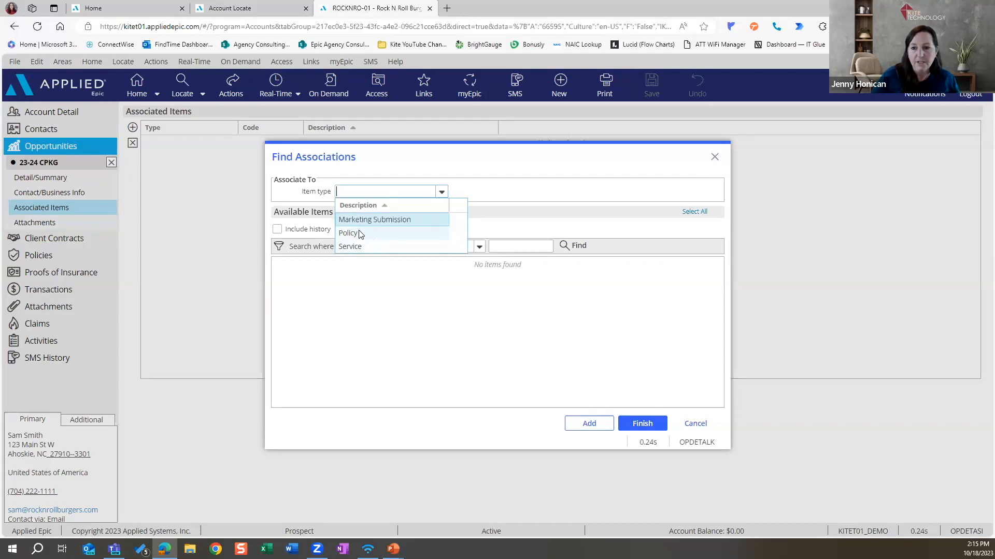
pyautogui.click(540, 195)
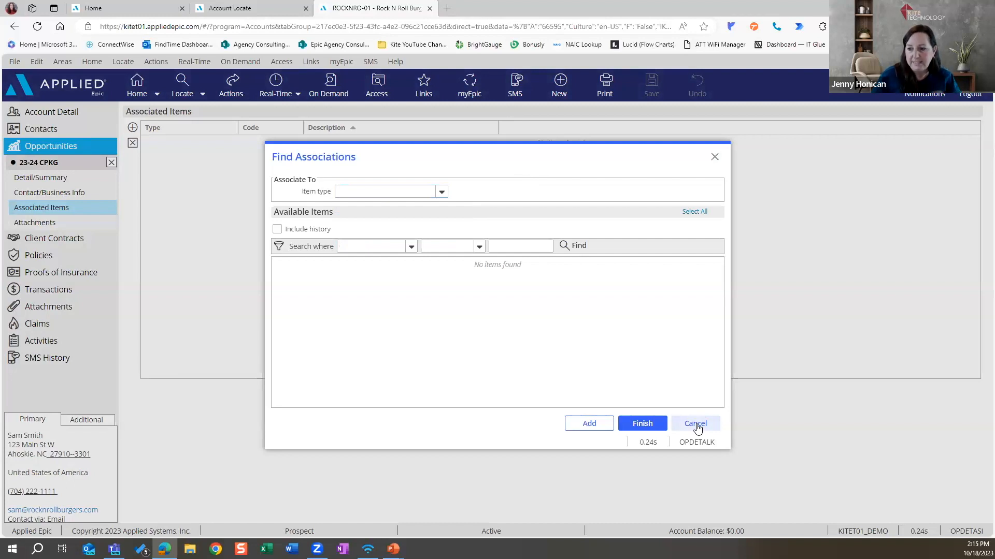
pyautogui.click(696, 425)
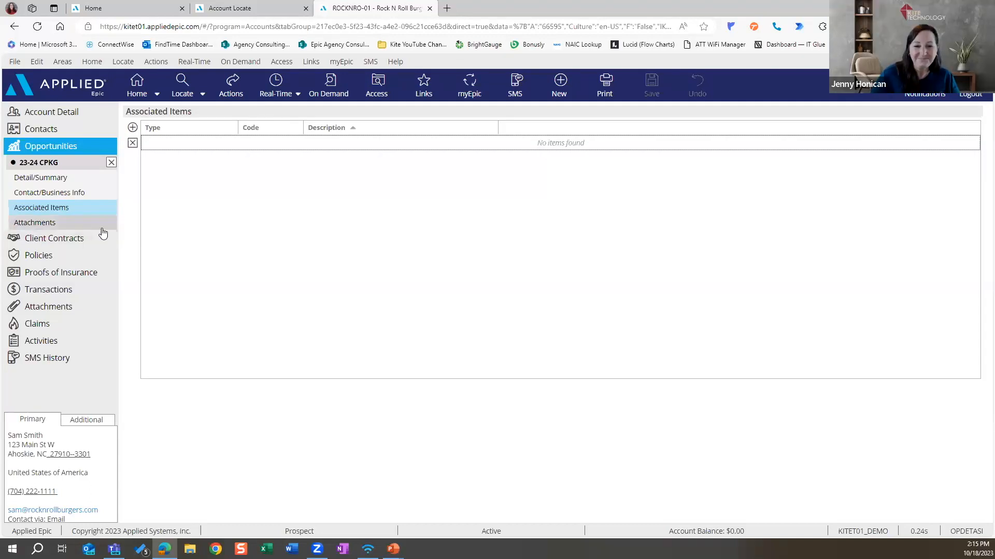
# Check the options for adding an attachment to the 23-24 CPKG opportunity without attaching anything
pyautogui.click(80, 224)
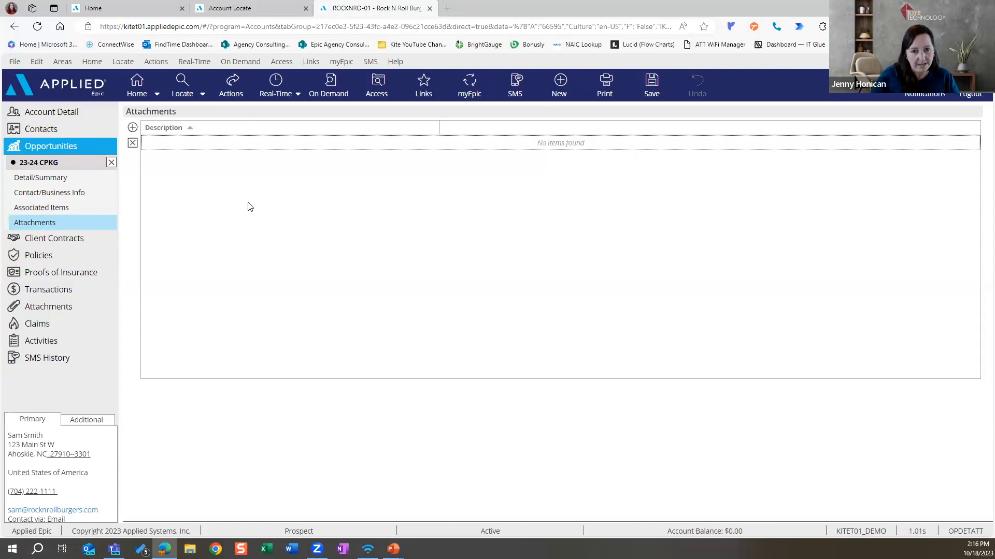
pyautogui.click(133, 128)
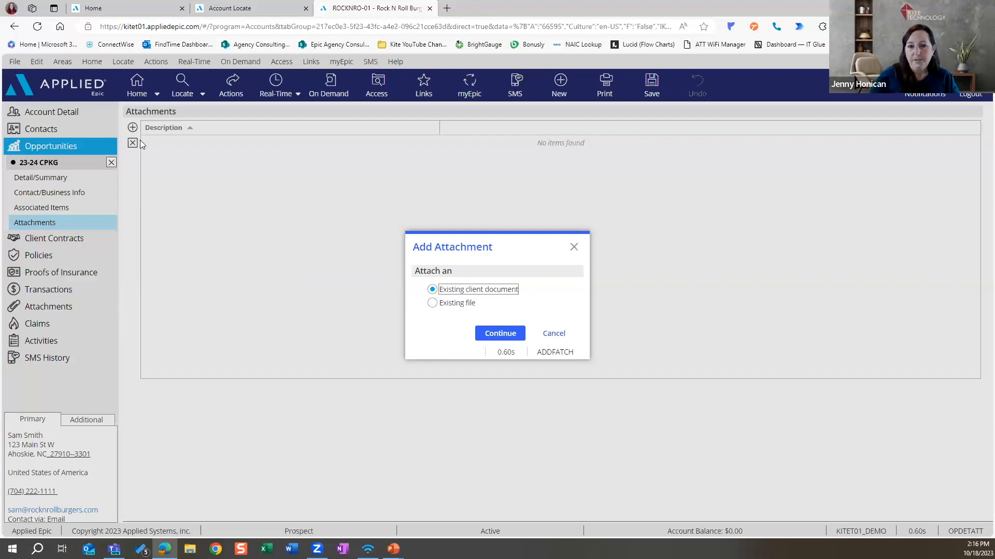
pyautogui.click(554, 337)
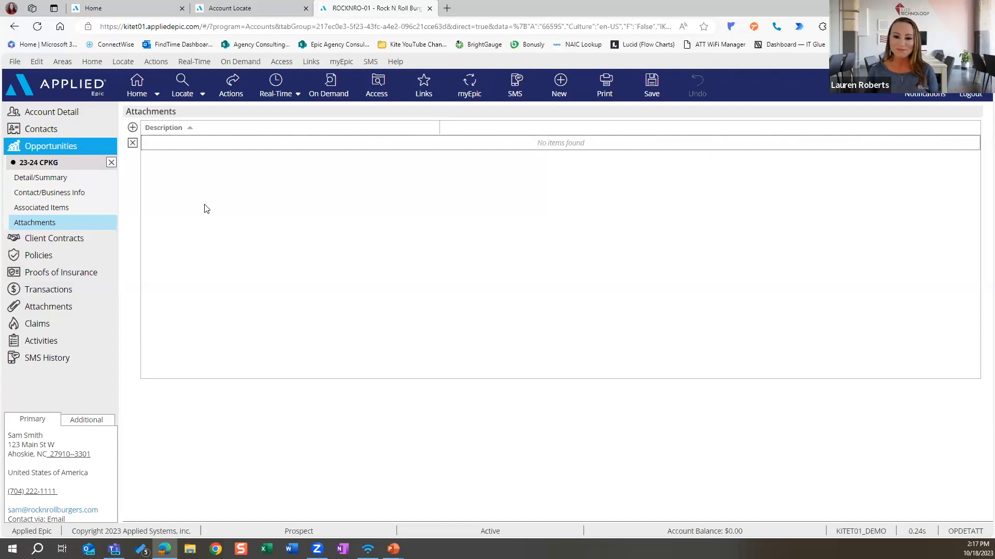
# Return to the account's open opportunities and compare the summaries of 23-24 BOP and 23-24 CPKG
pyautogui.click(111, 162)
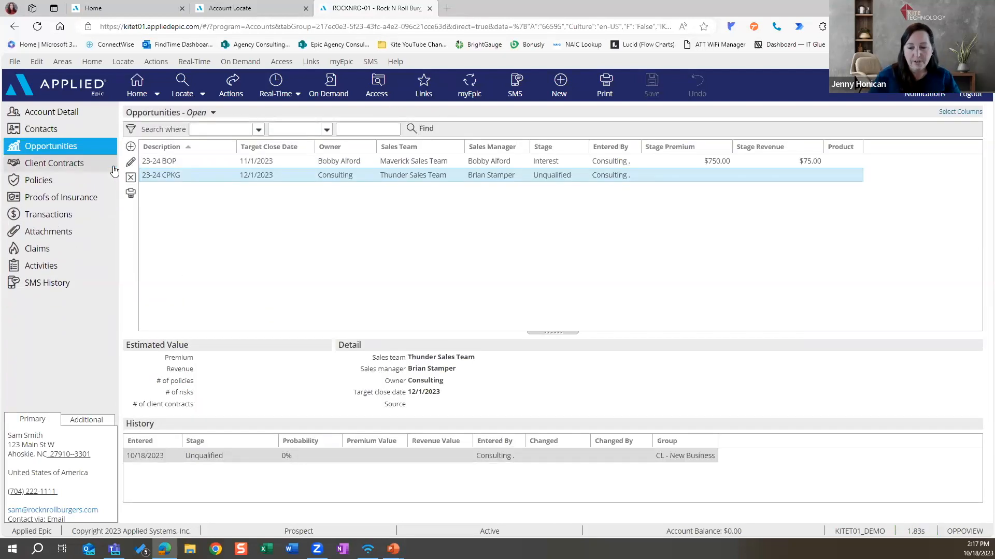
pyautogui.click(197, 161)
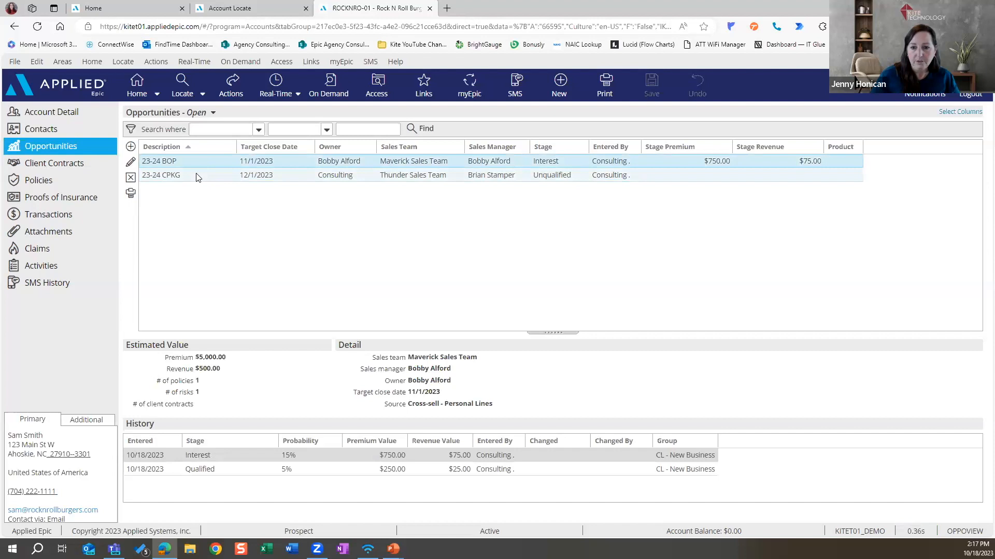
pyautogui.click(197, 177)
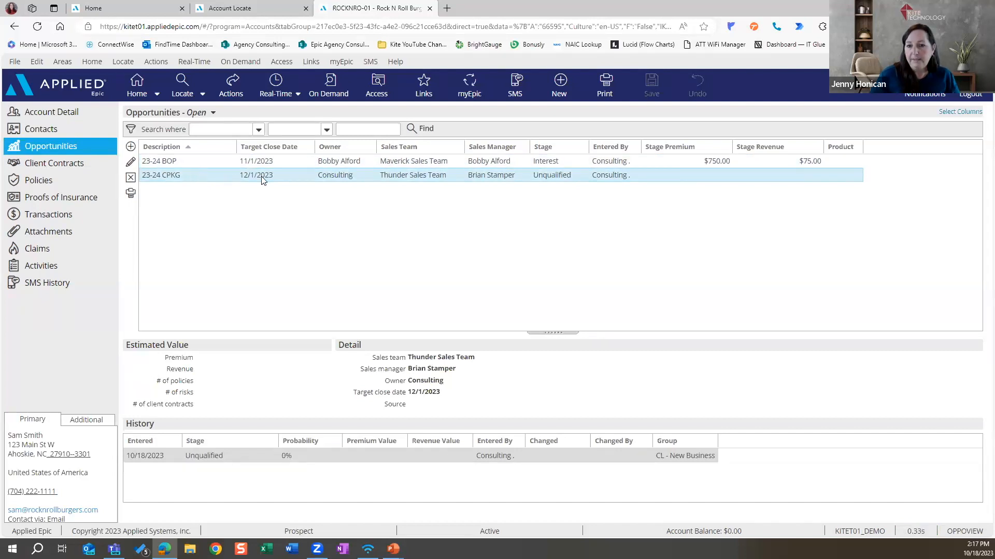
# Change the 23-24 BOP opportunity's stage to Discover, with the number of risks set to 1
pyautogui.click(239, 162)
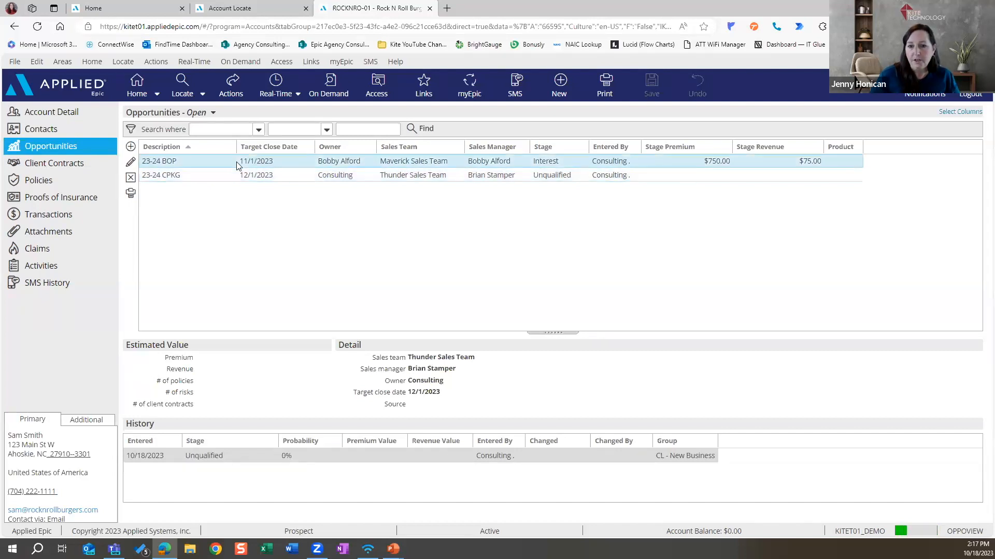
pyautogui.click(231, 88)
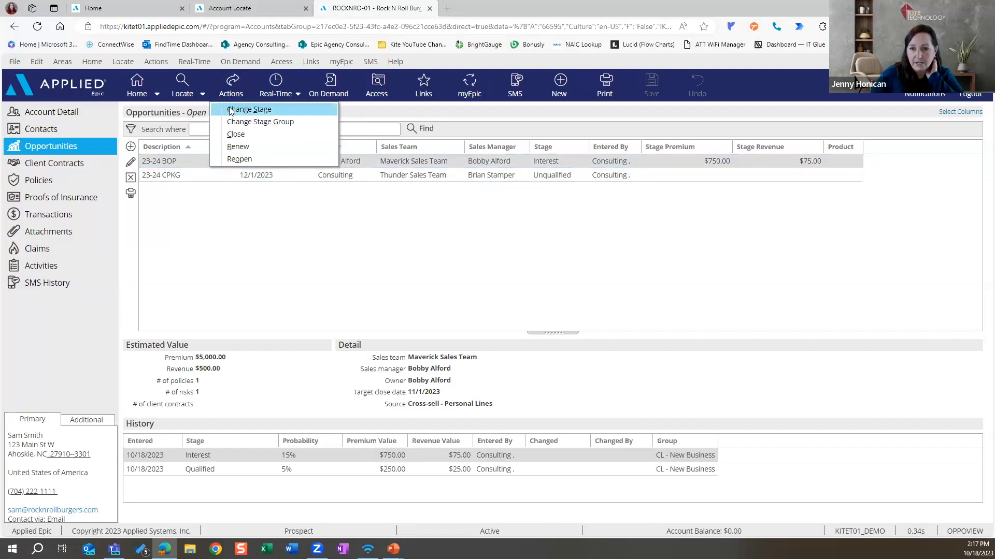
pyautogui.click(249, 109)
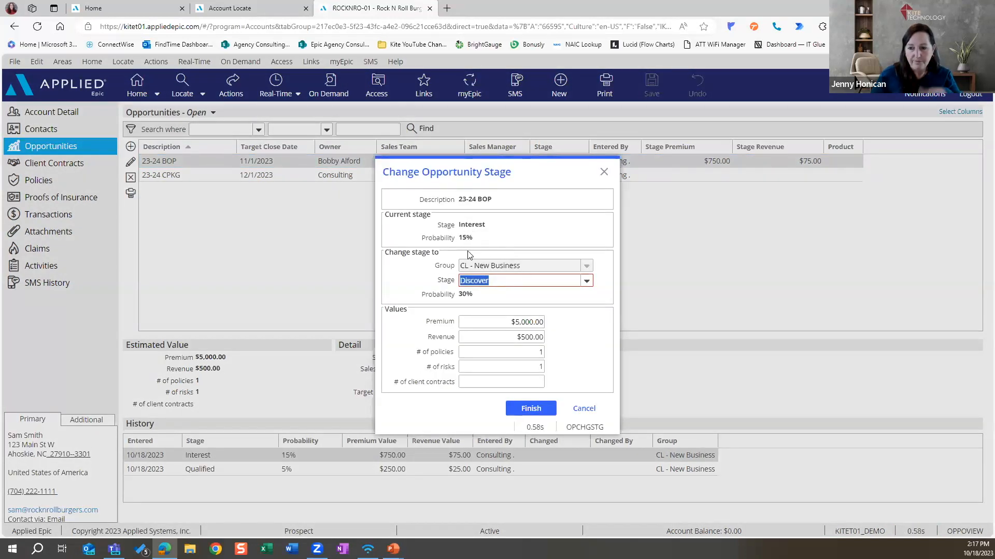
pyautogui.click(586, 281)
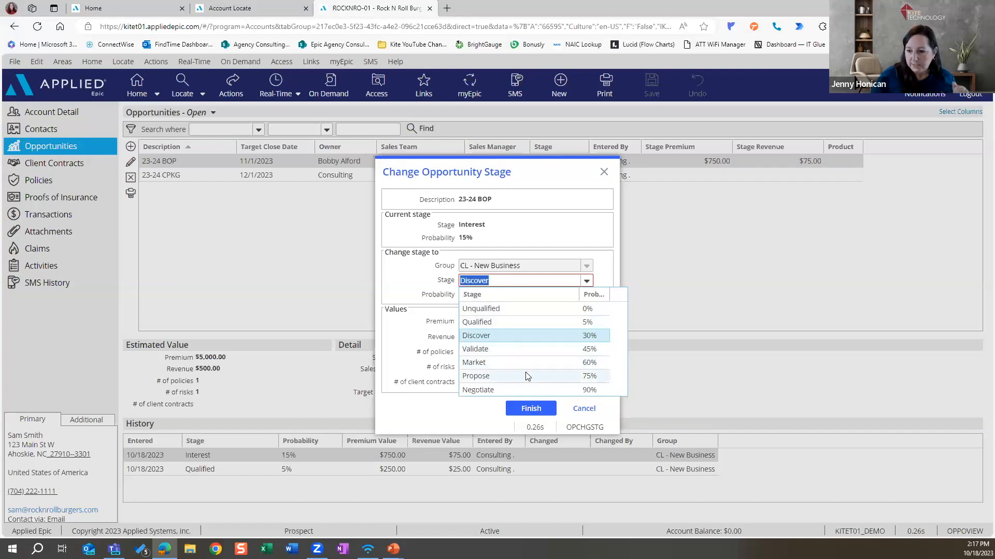
pyautogui.click(413, 290)
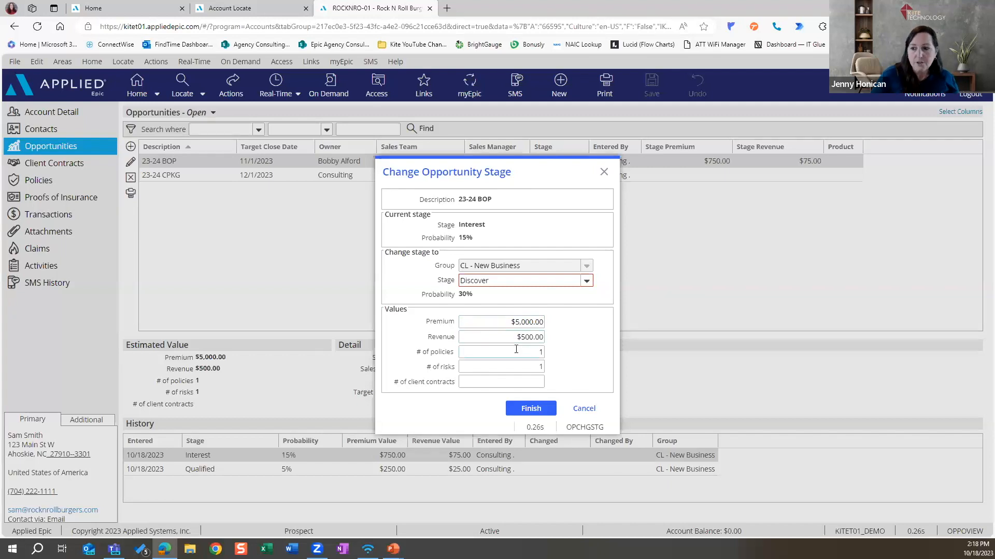
pyautogui.click(543, 368)
pyautogui.write('1')
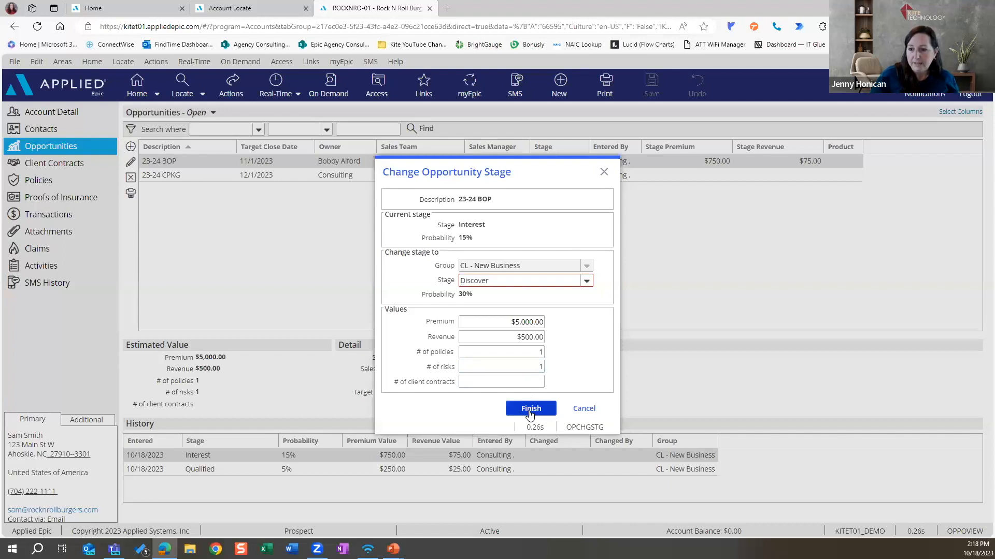
pyautogui.click(529, 409)
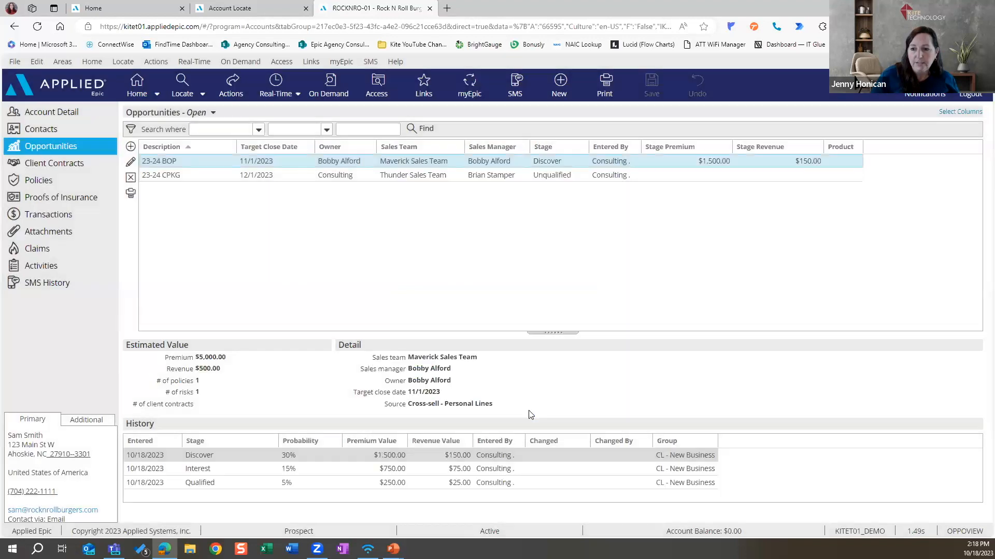
# Change the 23-24 CPKG opportunity's stage to Discover with a premium of $300.00 and revenue of $30.00
pyautogui.click(283, 179)
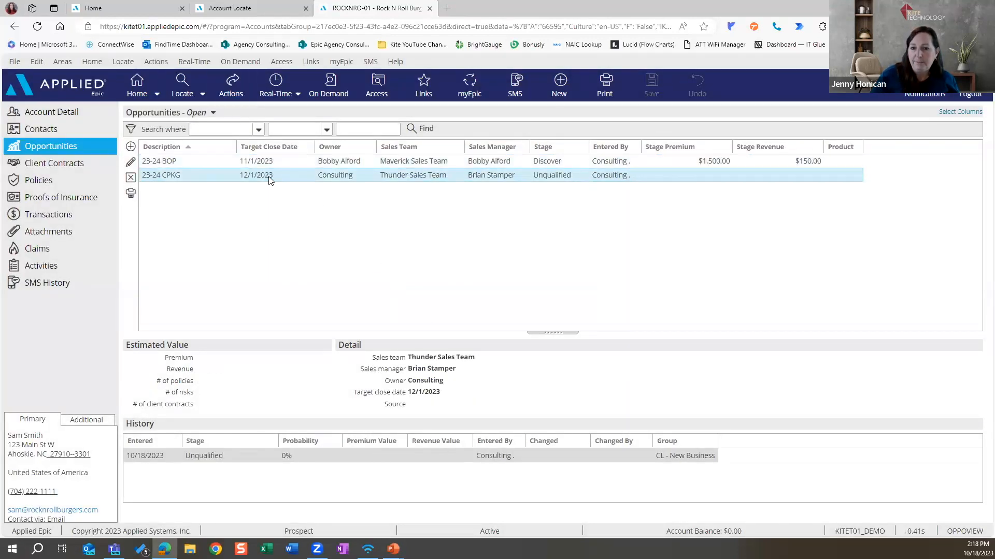
pyautogui.rightClick(269, 180)
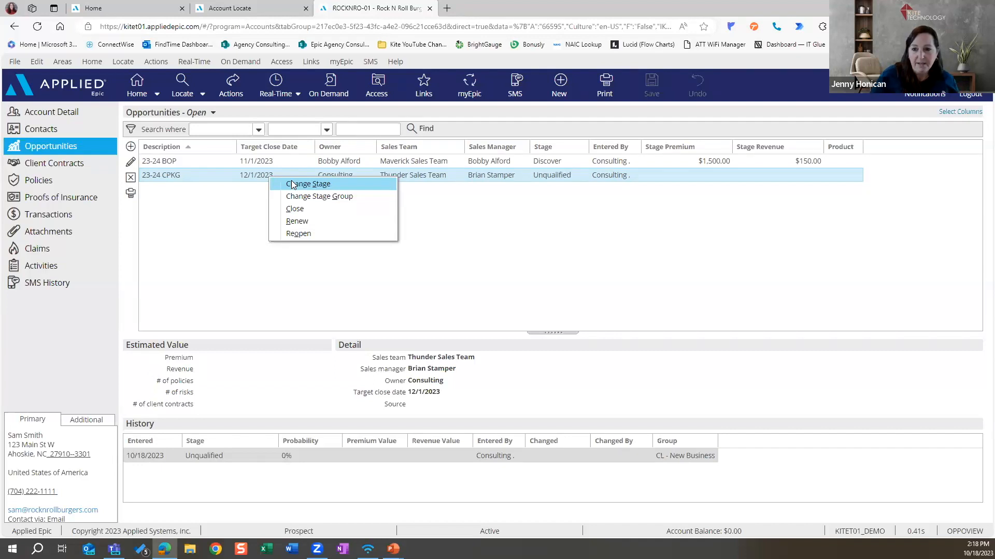
pyautogui.click(293, 185)
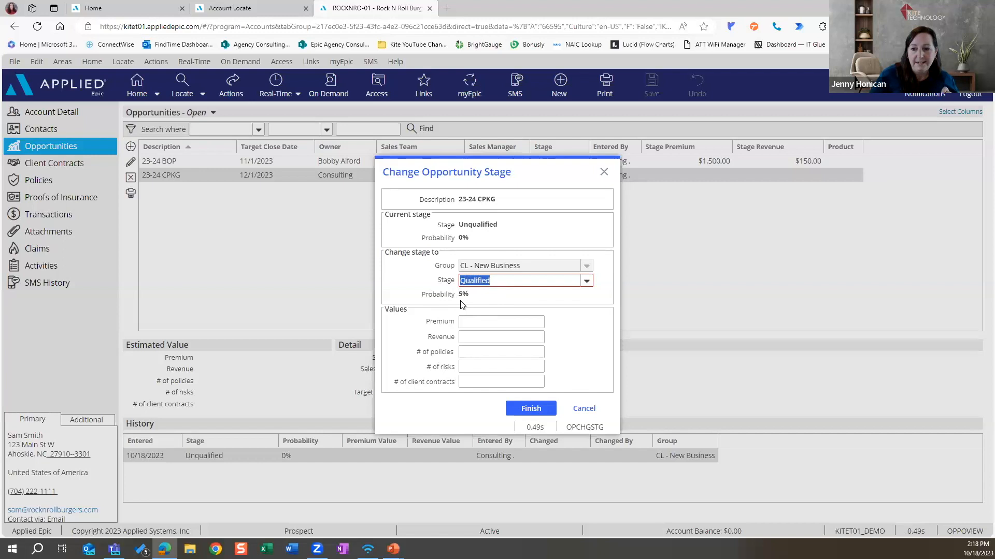
pyautogui.click(587, 281)
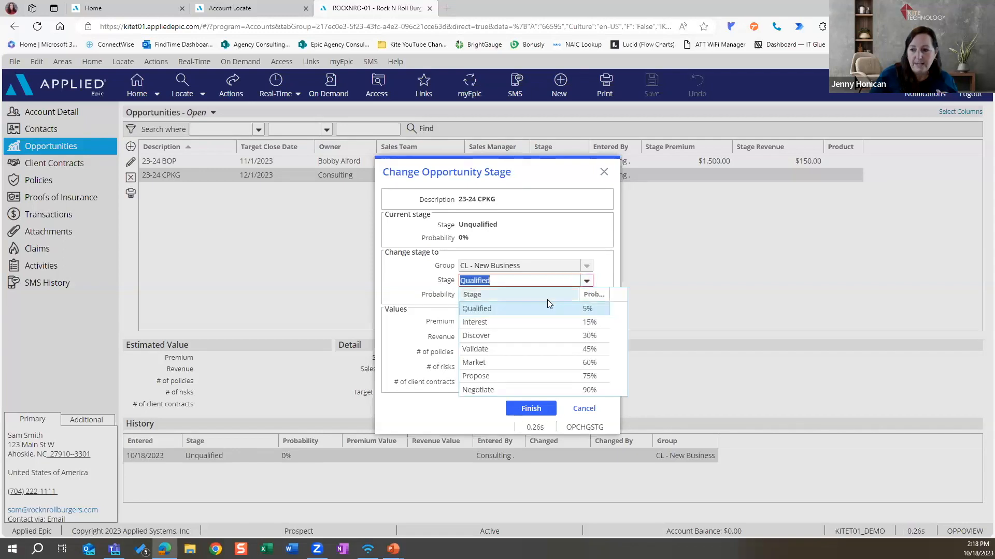
pyautogui.click(422, 290)
pyautogui.click(586, 280)
pyautogui.click(541, 336)
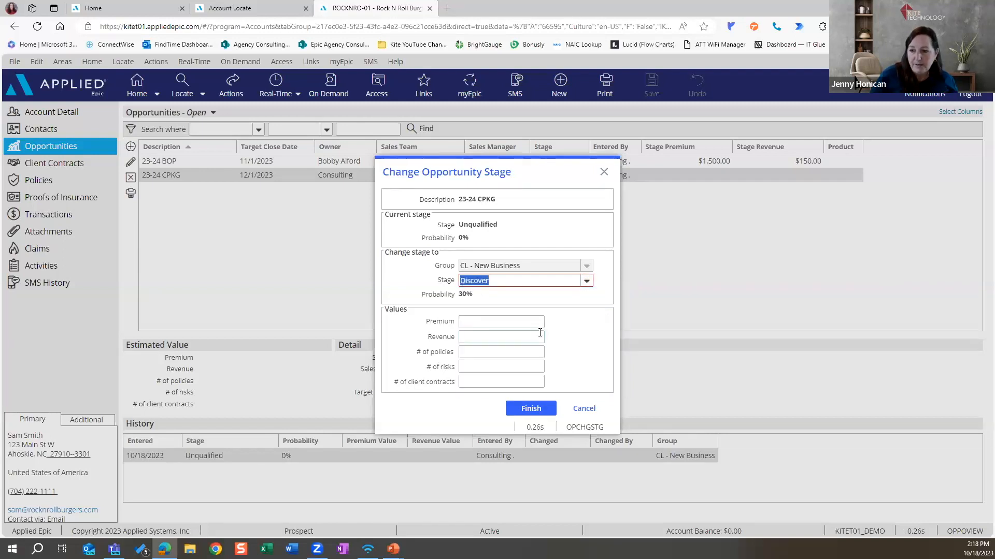
pyautogui.press('Tab')
pyautogui.press('Tab')
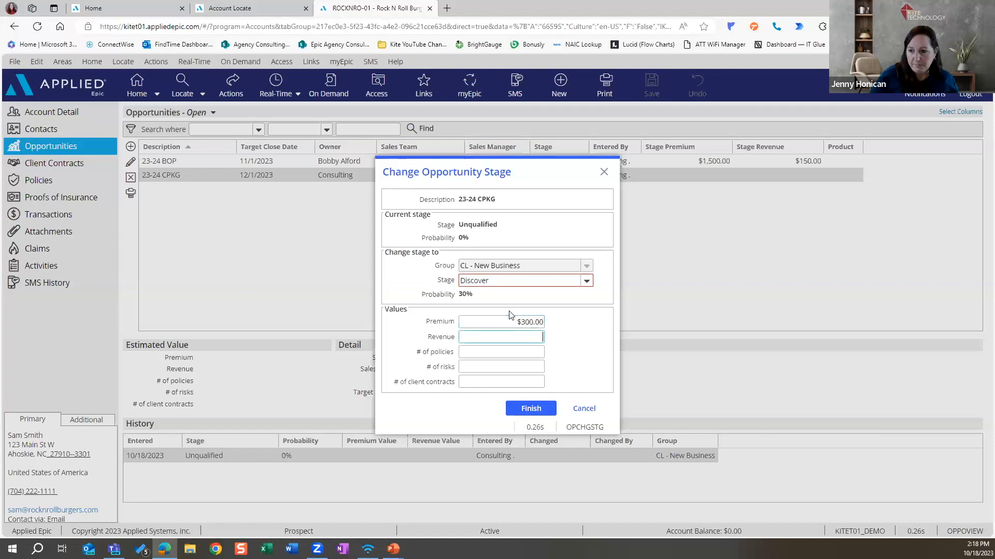
pyautogui.write('30')
pyautogui.press('Tab')
pyautogui.click(531, 408)
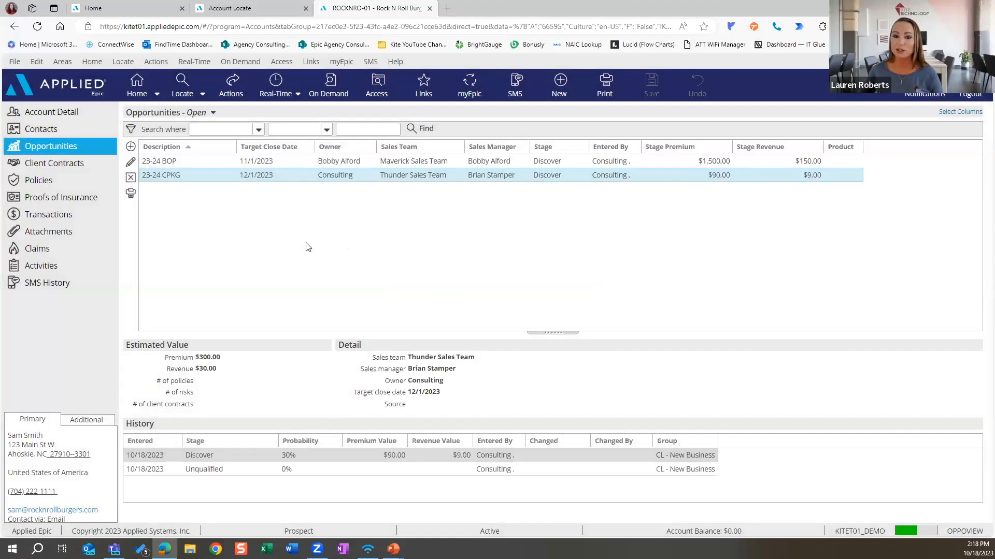
# Start closing the 23-24 CPKG opportunity and choose Won as its closed status
pyautogui.click(235, 95)
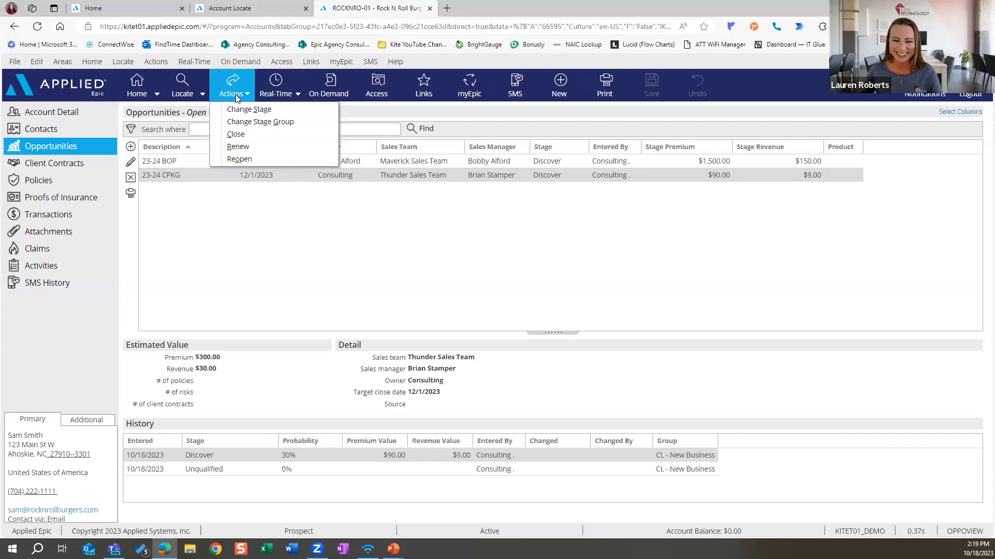
pyautogui.click(249, 134)
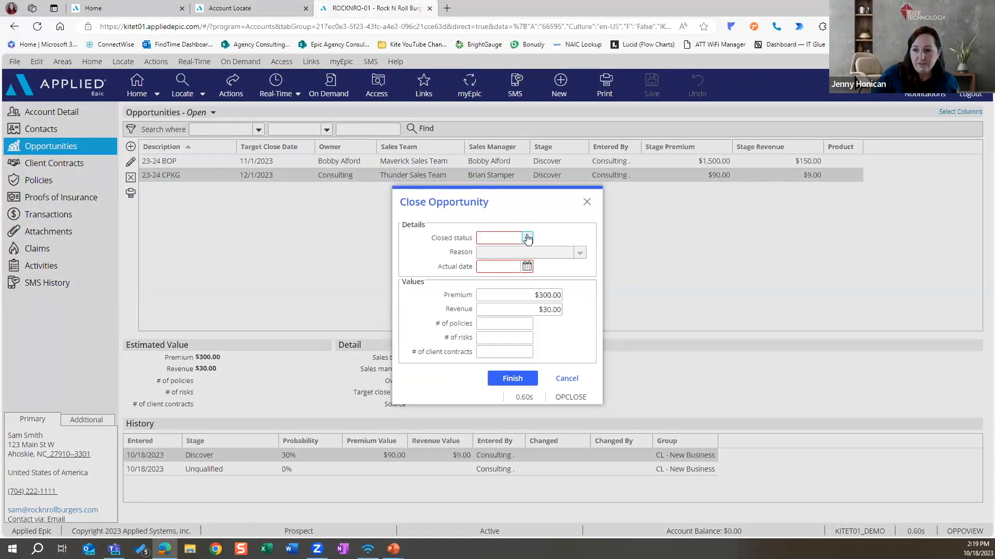
pyautogui.click(527, 239)
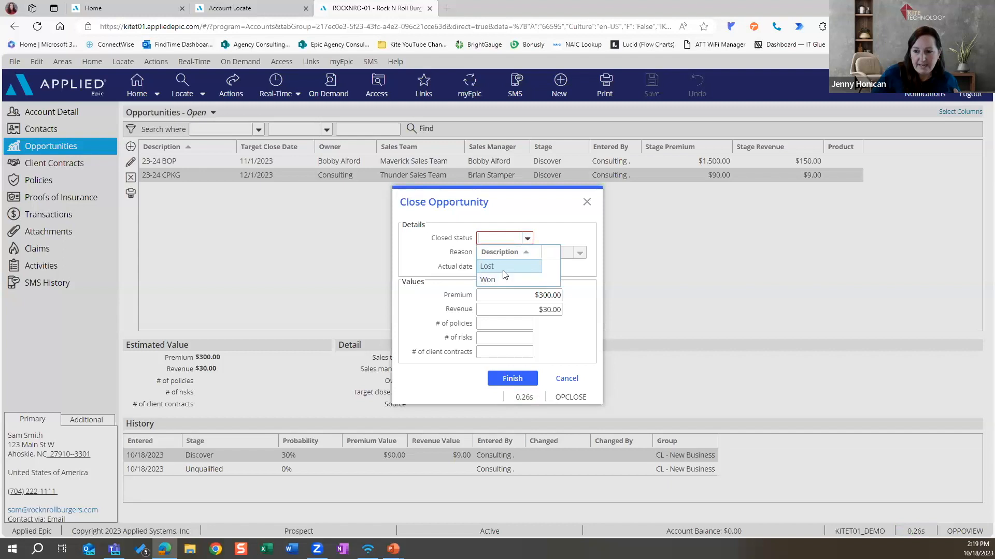
pyautogui.click(499, 285)
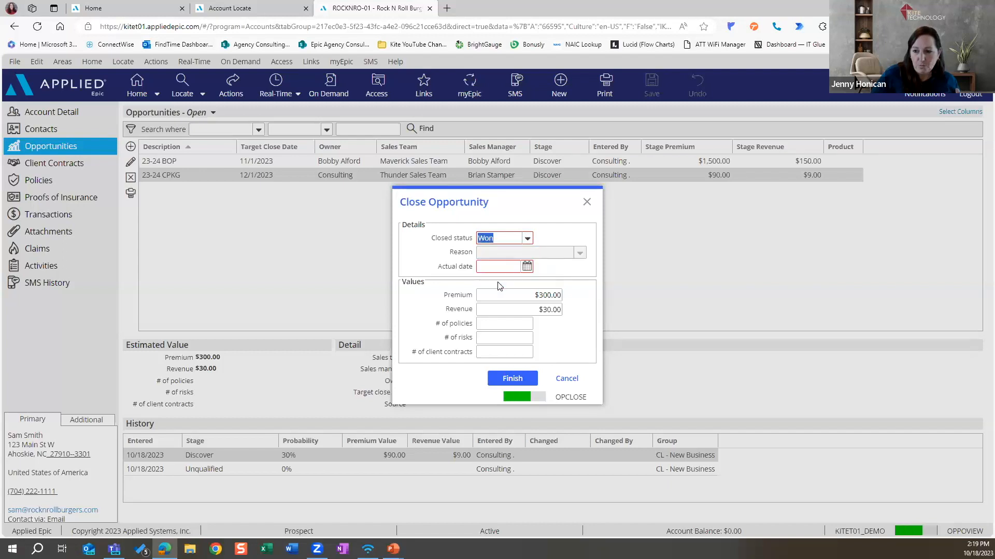
pyautogui.click(493, 267)
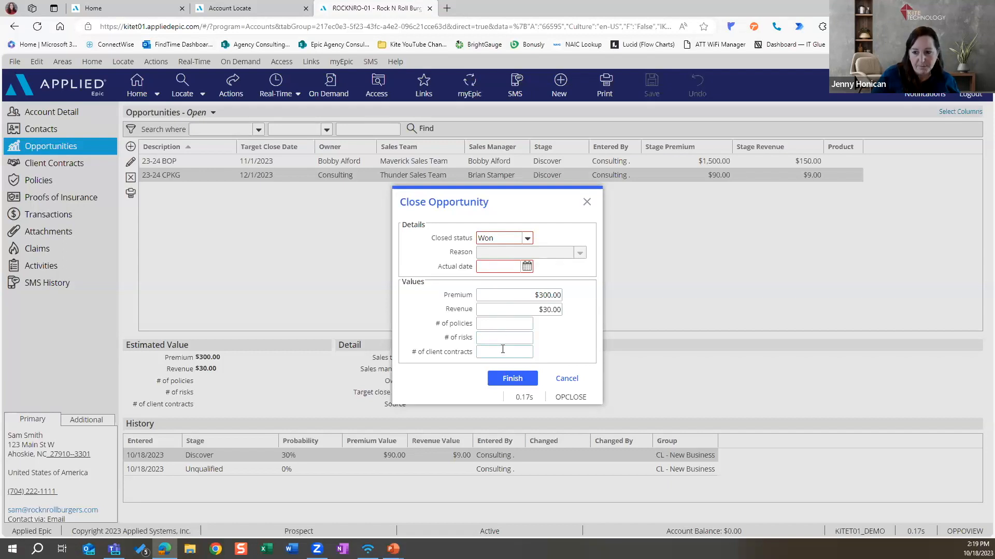
# Switch the closed status to Lost, review the available loss reasons, and cancel closing the opportunity
pyautogui.click(527, 238)
pyautogui.click(507, 265)
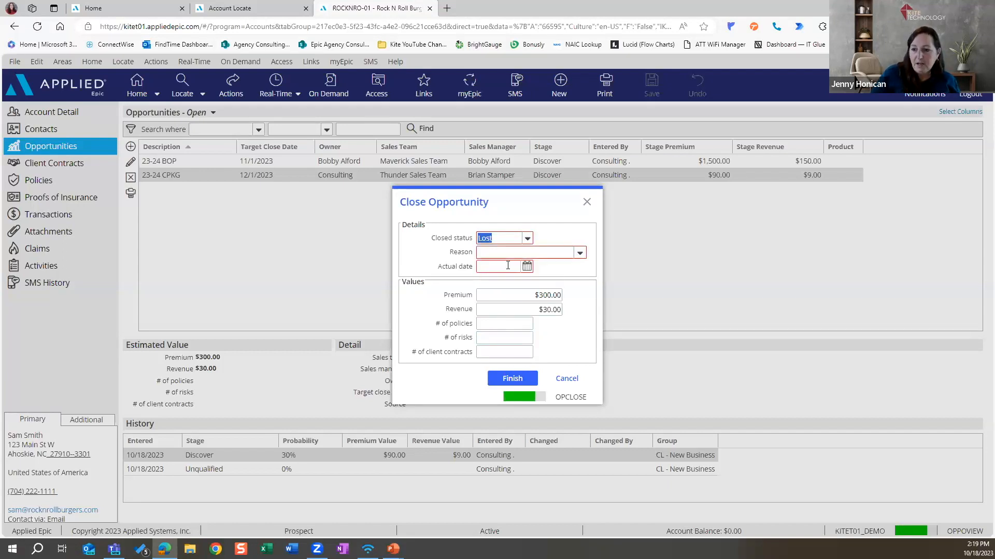
pyautogui.click(580, 254)
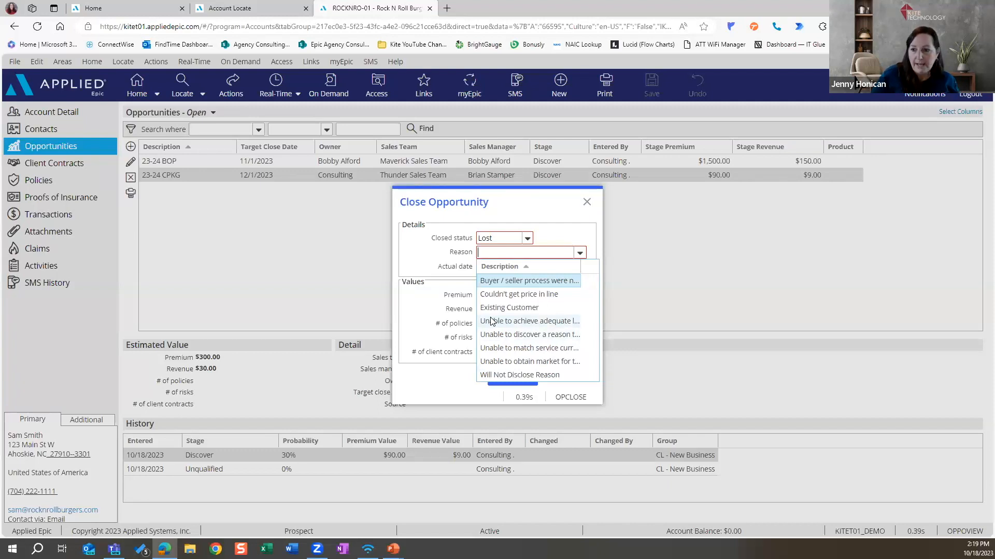
pyautogui.click(435, 302)
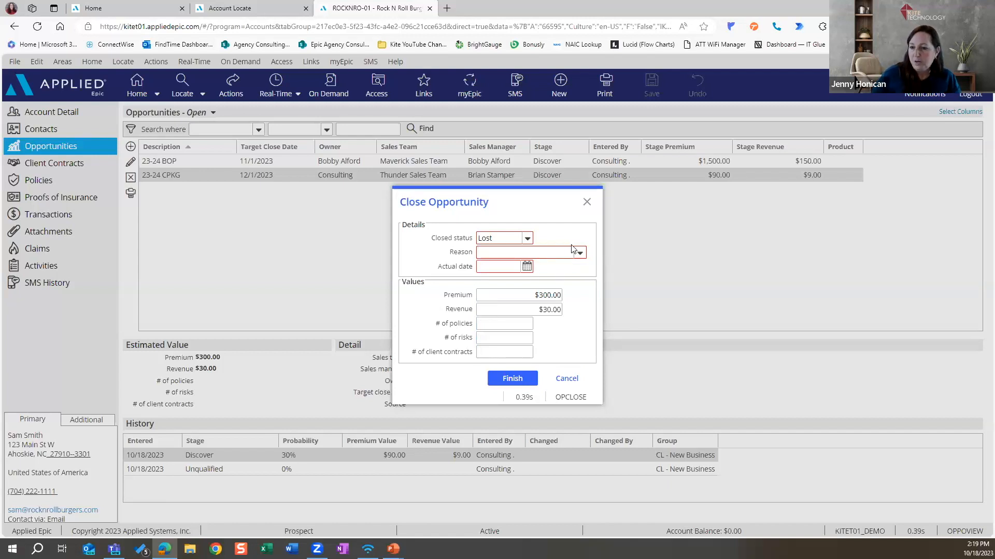
pyautogui.click(586, 205)
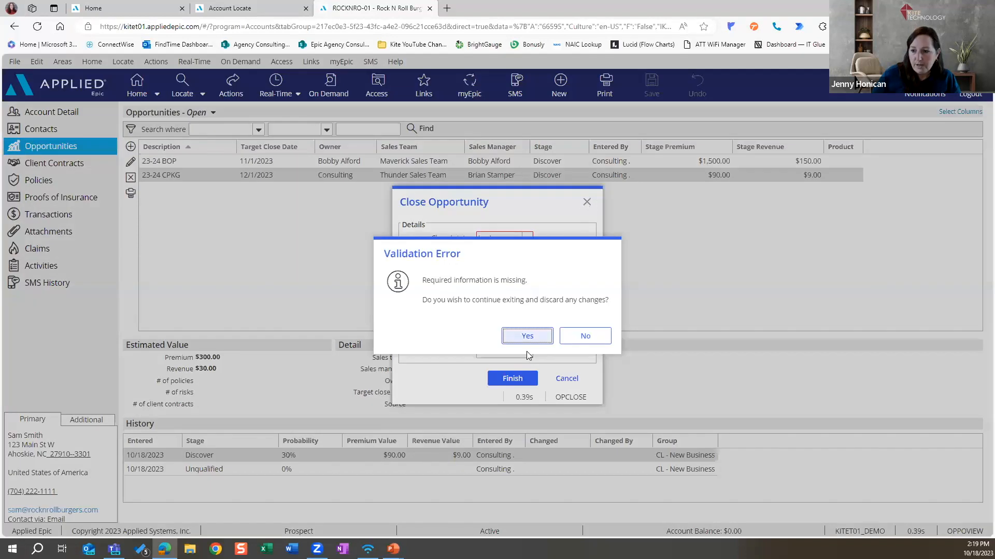
pyautogui.click(576, 334)
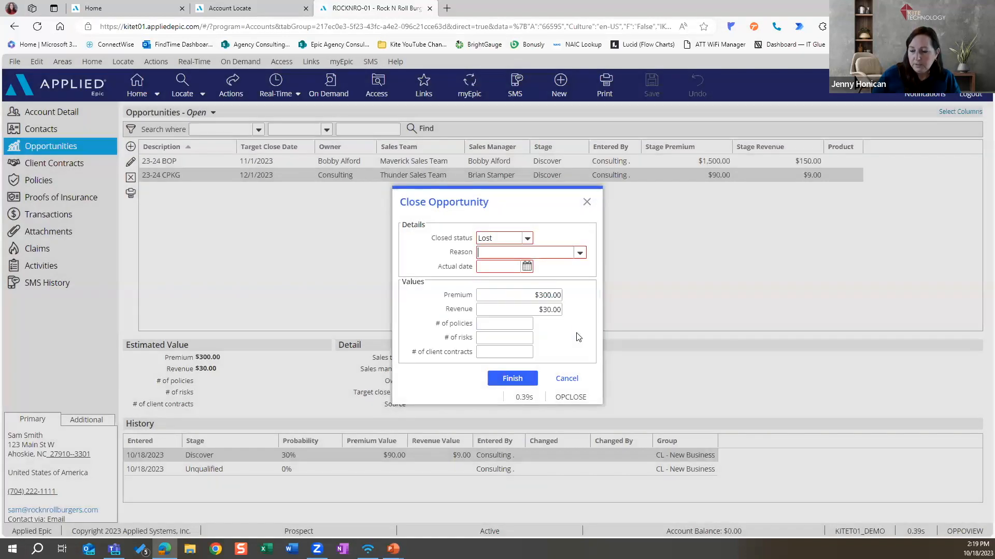
pyautogui.click(567, 378)
pyautogui.click(236, 90)
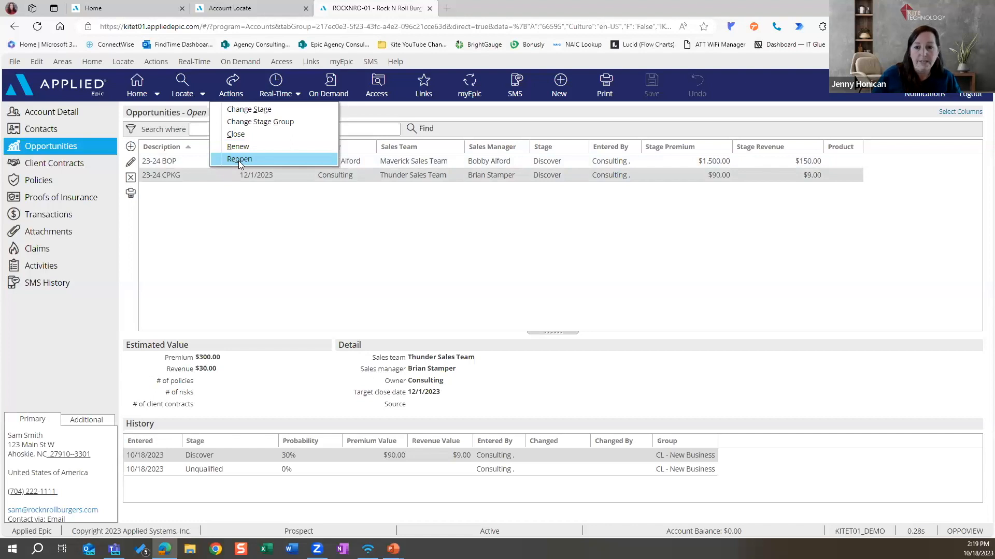
pyautogui.click(237, 211)
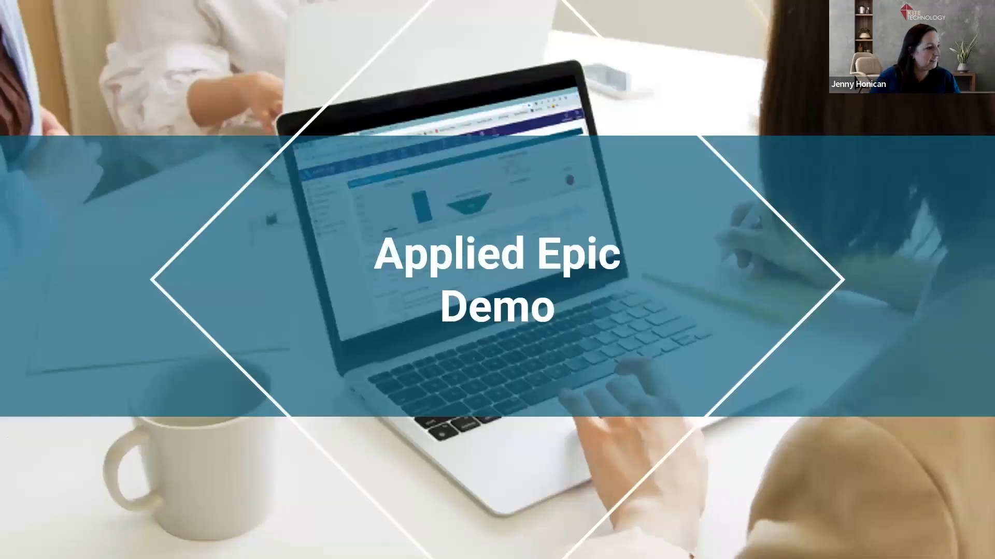
pyautogui.press('Right')
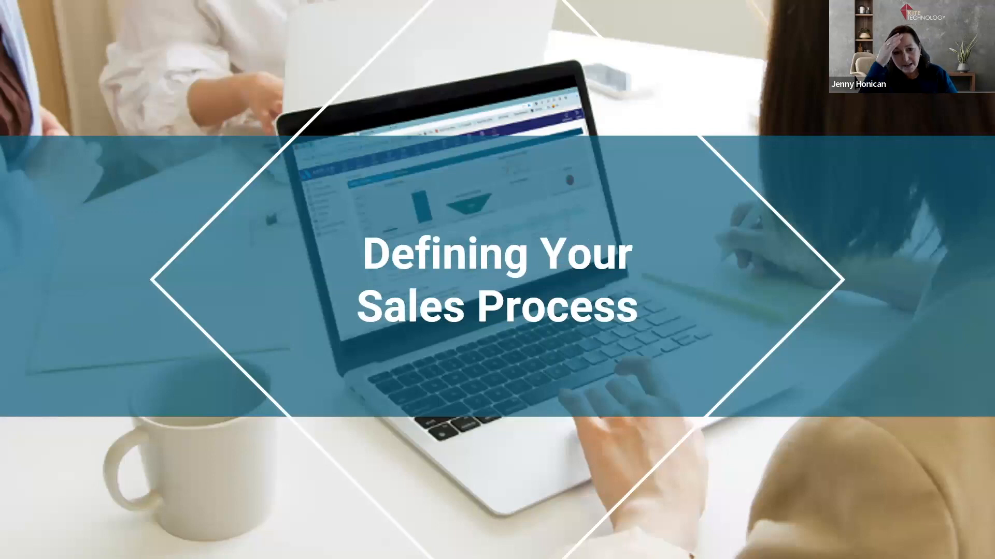
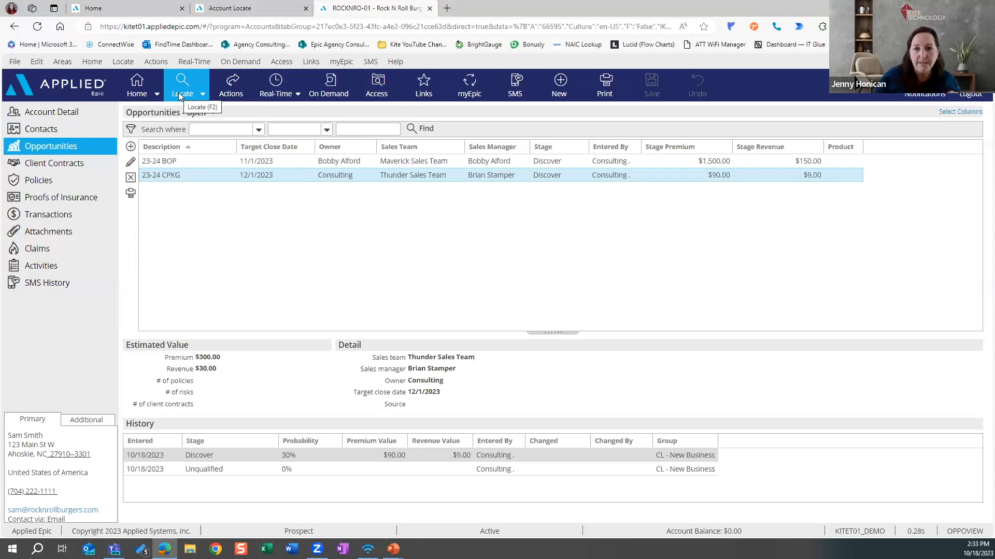
# Try to open the Consulting employee account from the recently located accounts
pyautogui.click(202, 94)
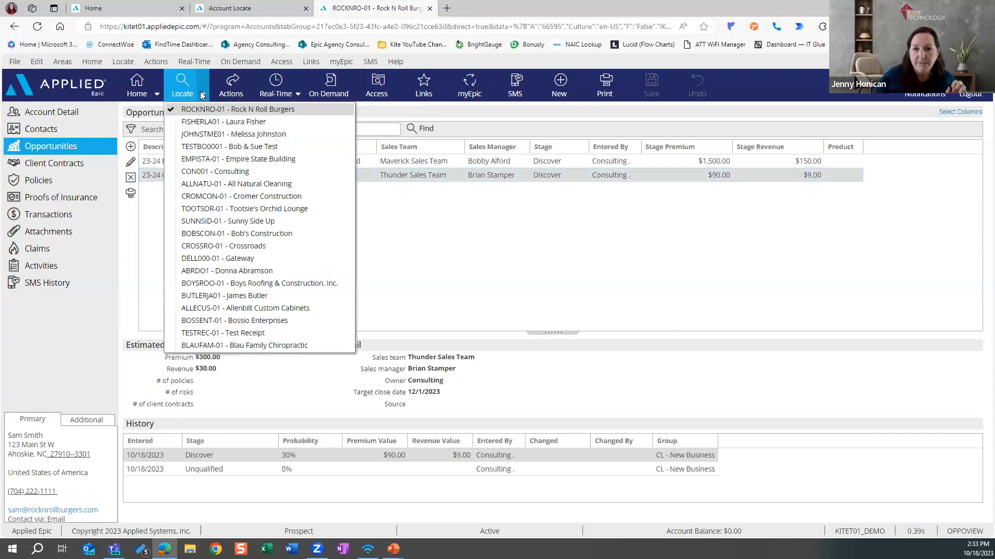
pyautogui.click(215, 172)
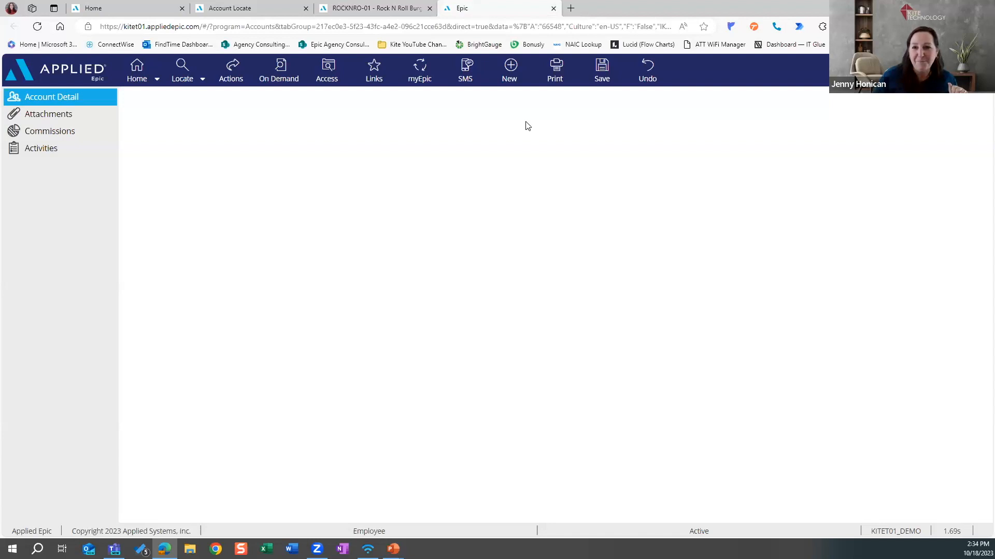
pyautogui.click(553, 8)
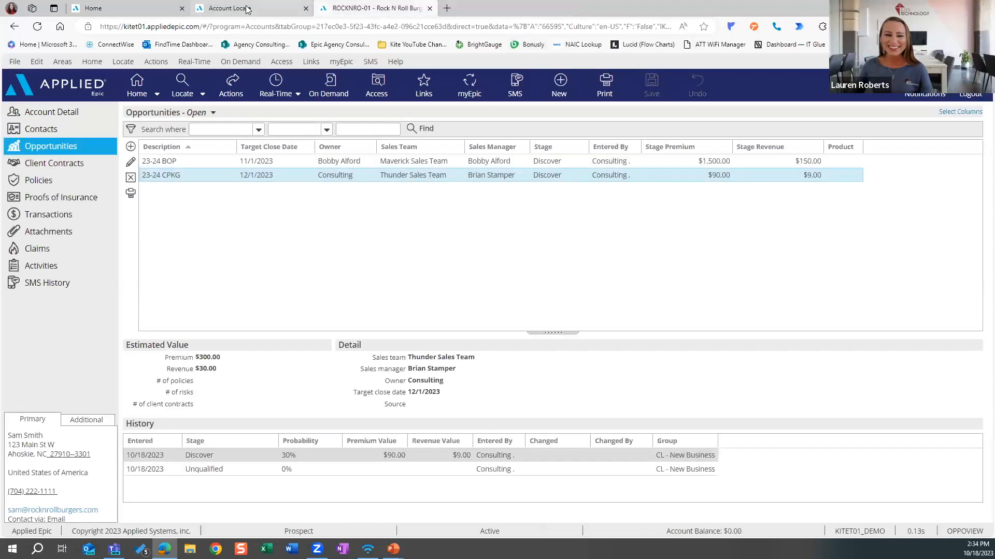
# Locate the Employee account whose name contains CONSULTING and open its account detail
pyautogui.click(495, 172)
pyautogui.click(470, 132)
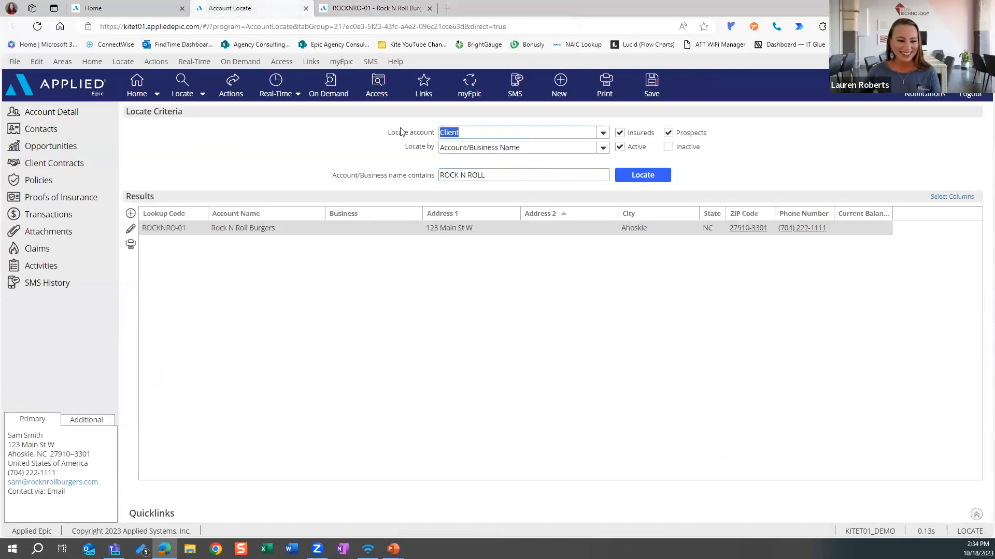
pyautogui.write('emploee')
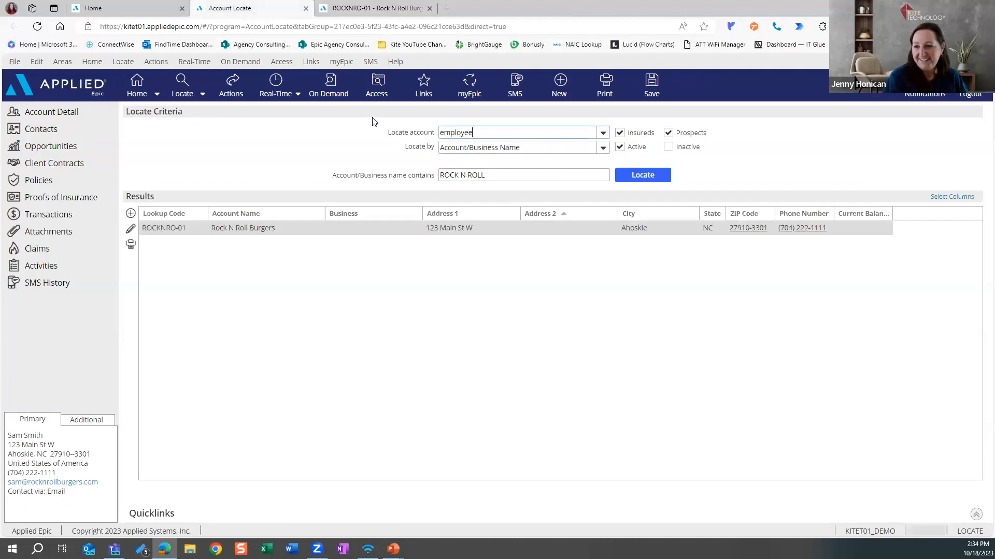
pyautogui.press('Return')
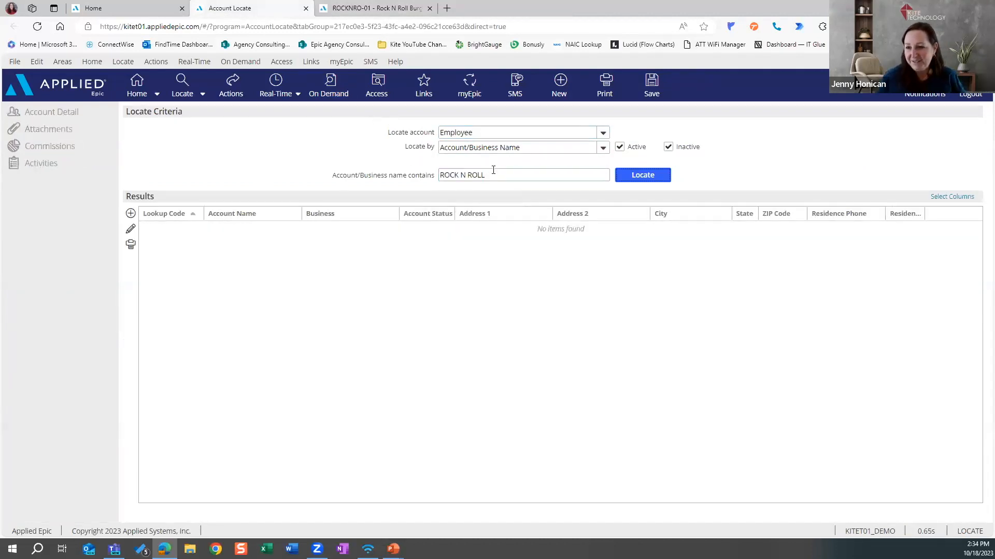
pyautogui.click(494, 171)
pyautogui.write('CONSULTING')
pyautogui.press('Return')
pyautogui.click(60, 113)
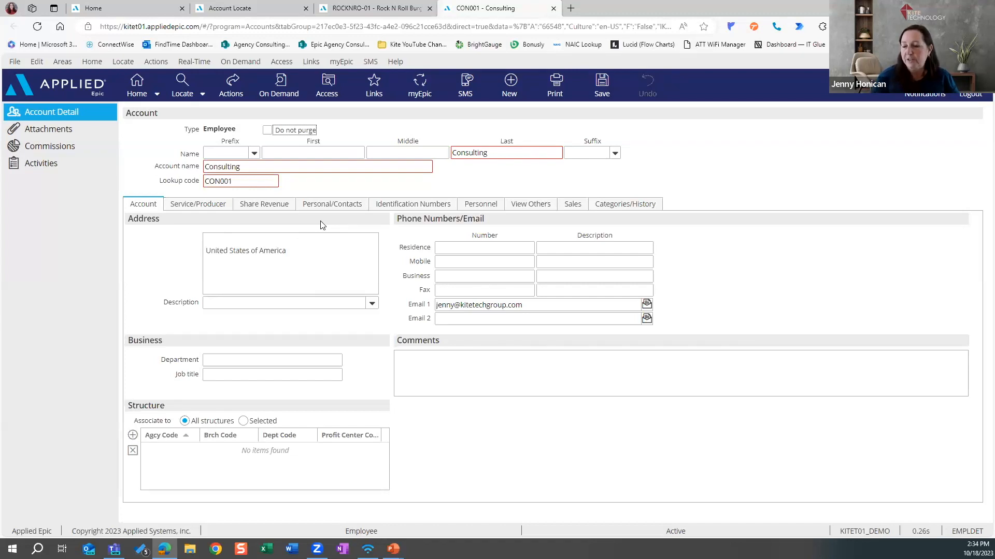
# Start a new sales target in the employee's sales settings for the Thunder Sales Team with fiscal year 2023
pyautogui.click(573, 207)
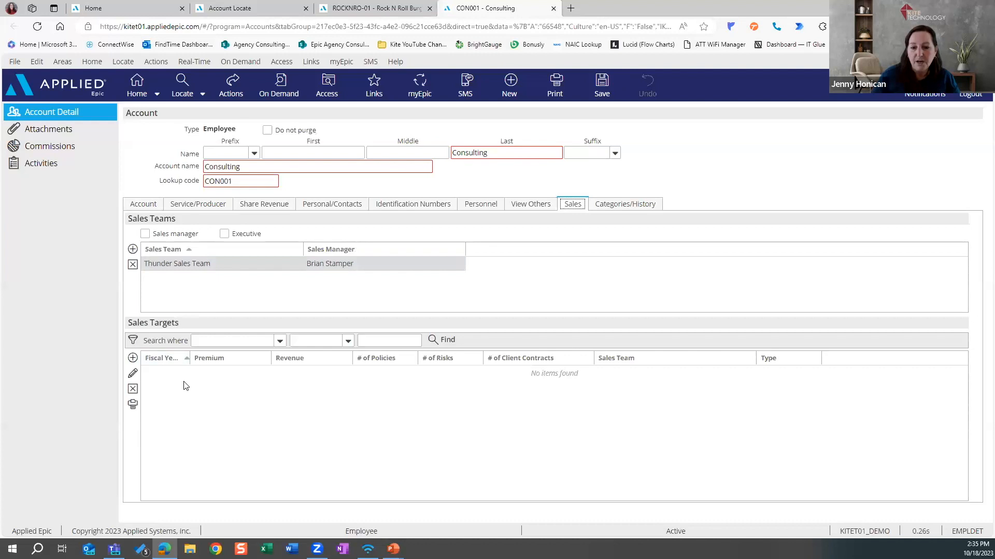
pyautogui.click(133, 361)
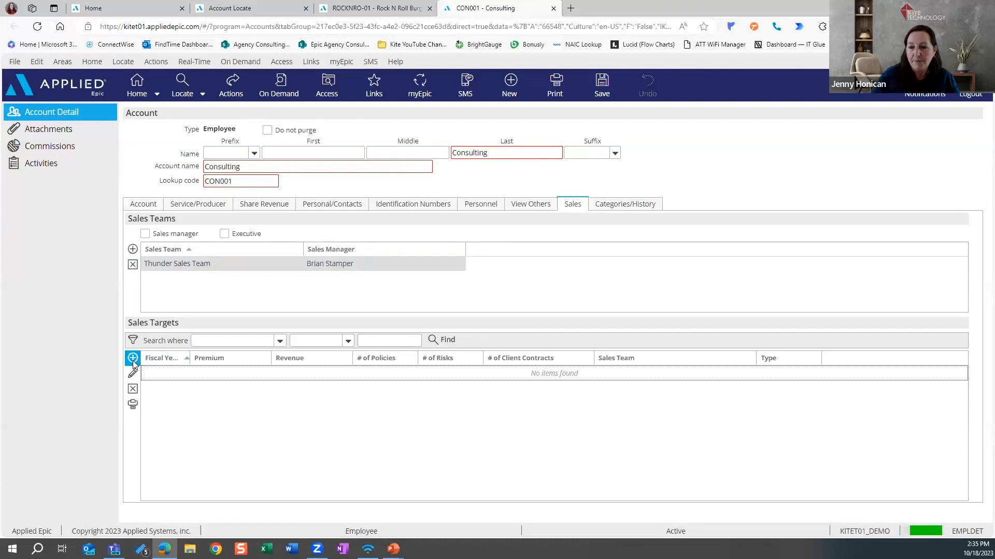
pyautogui.click(563, 244)
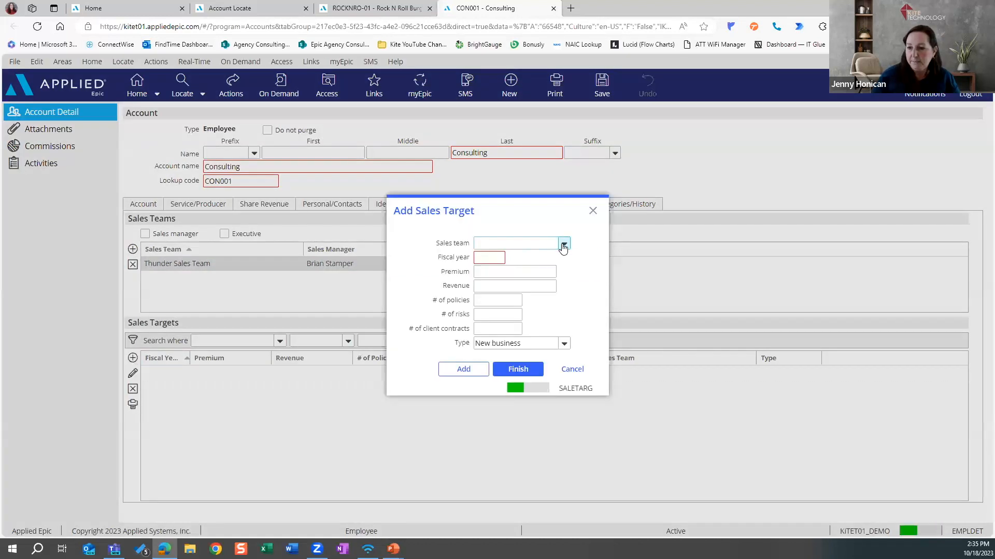
pyautogui.click(540, 272)
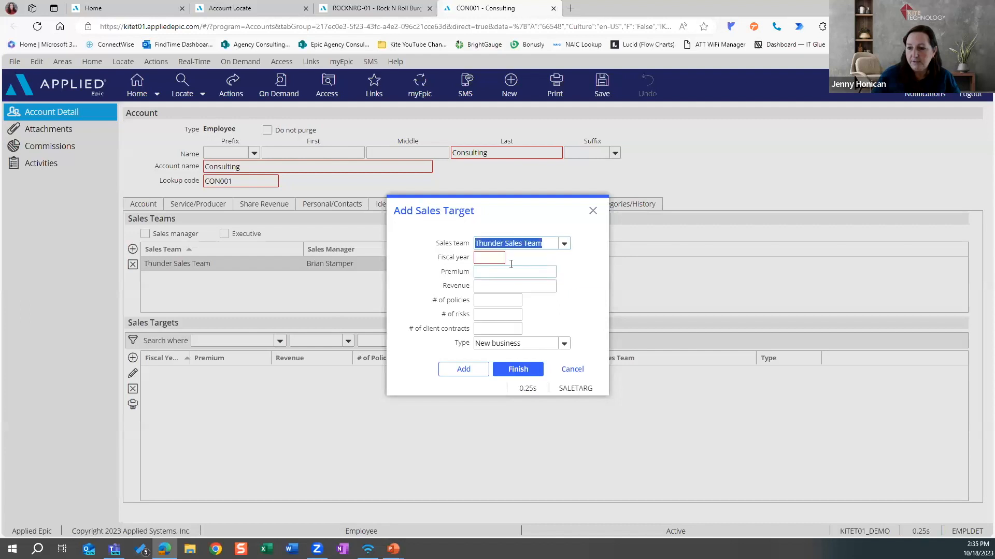
pyautogui.click(494, 258)
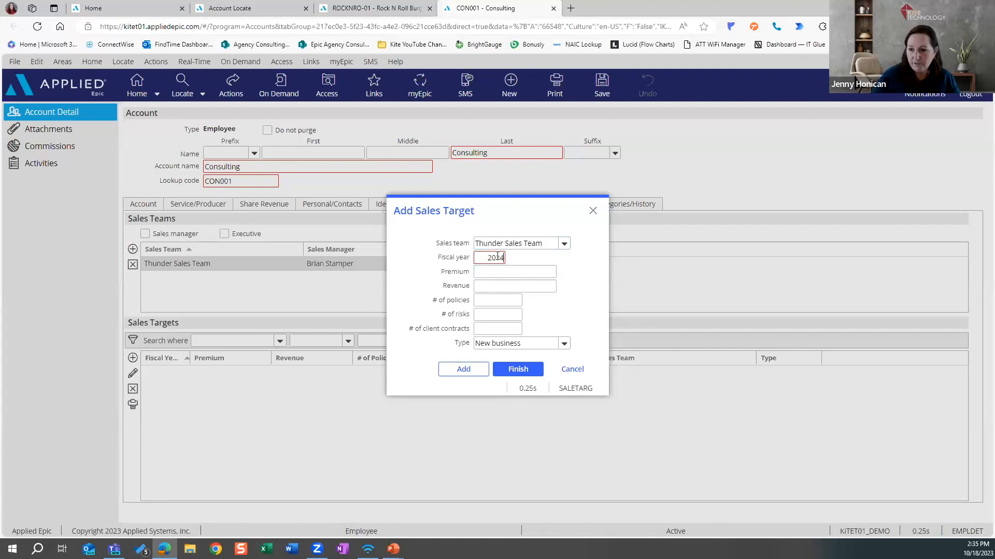
pyautogui.press('BackSpace')
pyautogui.write('3')
# Set the target's premium to $1,000,000.00 and revenue to $100,000.00, and finish adding it
pyautogui.click(504, 271)
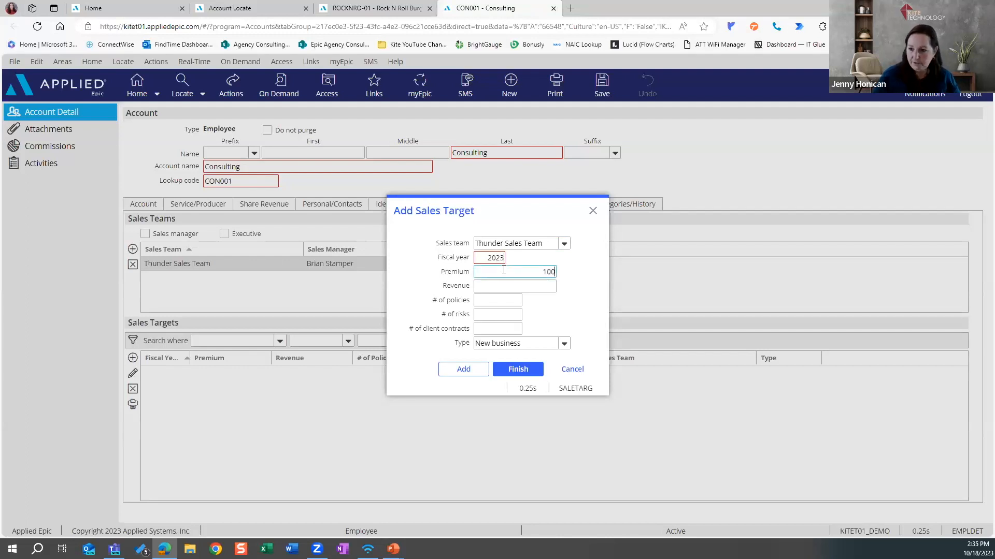
pyautogui.write('1,000,000')
pyautogui.press('Tab')
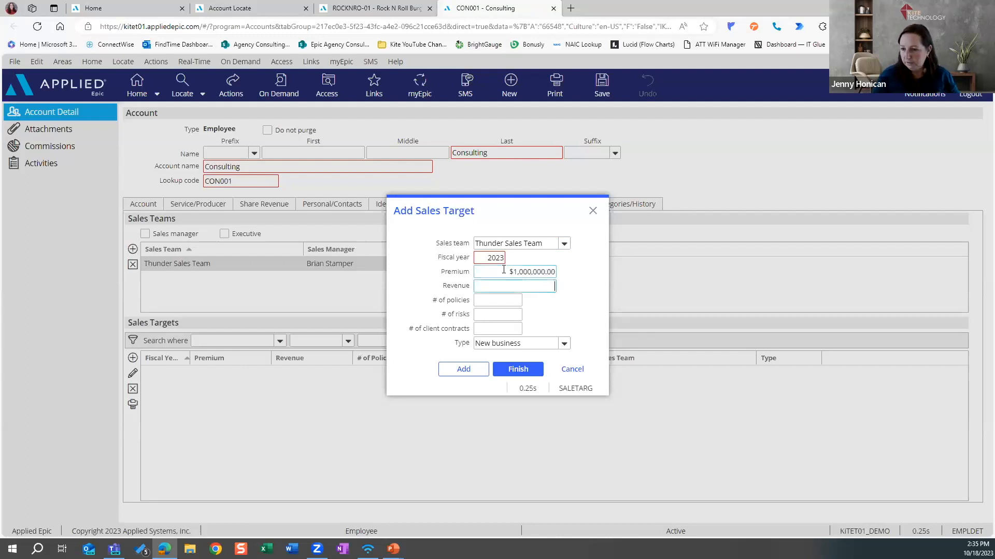
pyautogui.press('BackSpace')
pyautogui.write('1,000,000')
pyautogui.press('Tab')
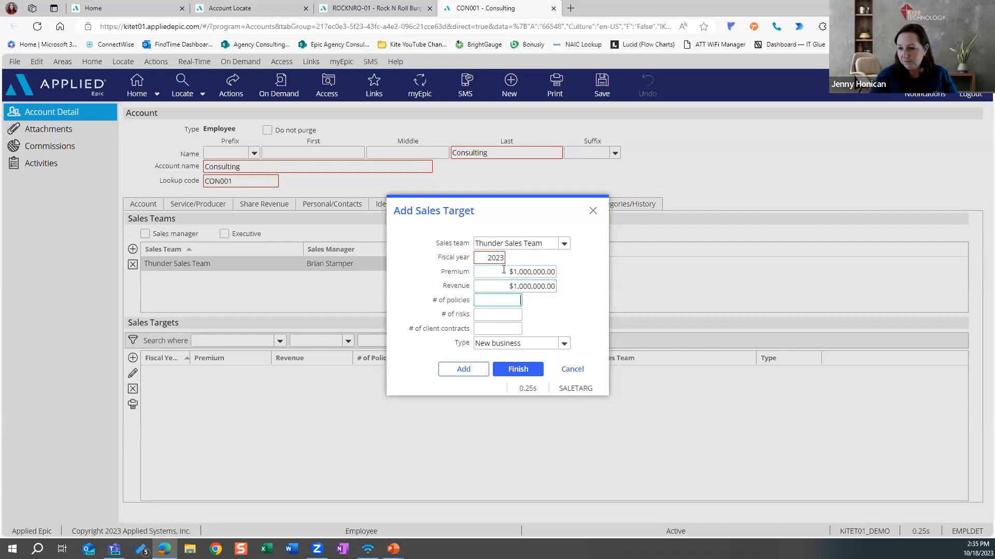
pyautogui.hotkey('shift', 'Tab')
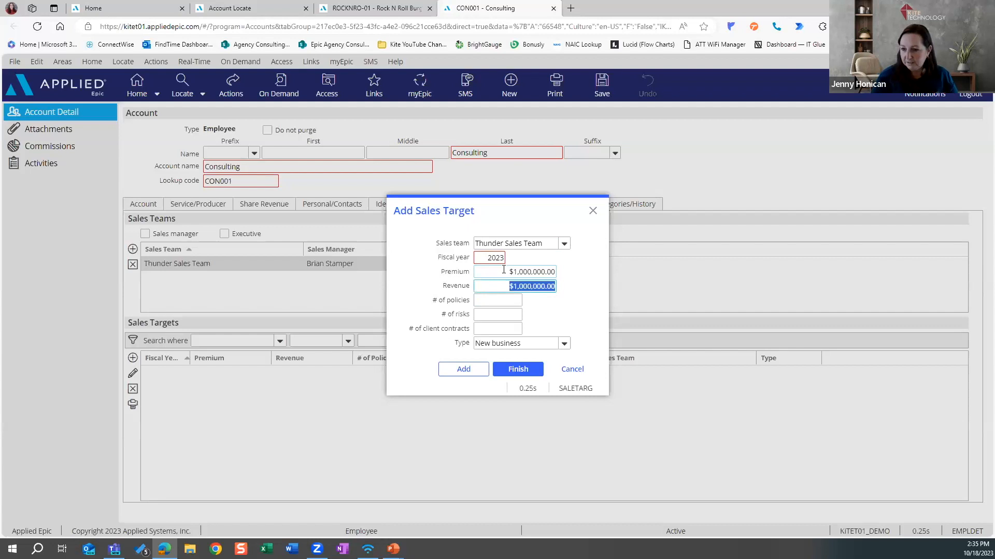
pyautogui.write('10')
pyautogui.write('0,000')
pyautogui.press('Tab')
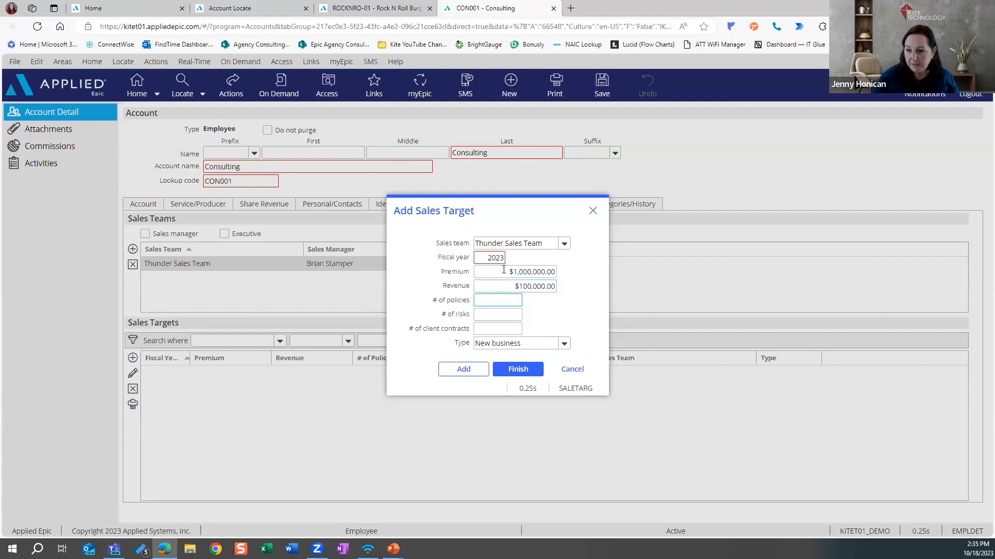
pyautogui.click(507, 375)
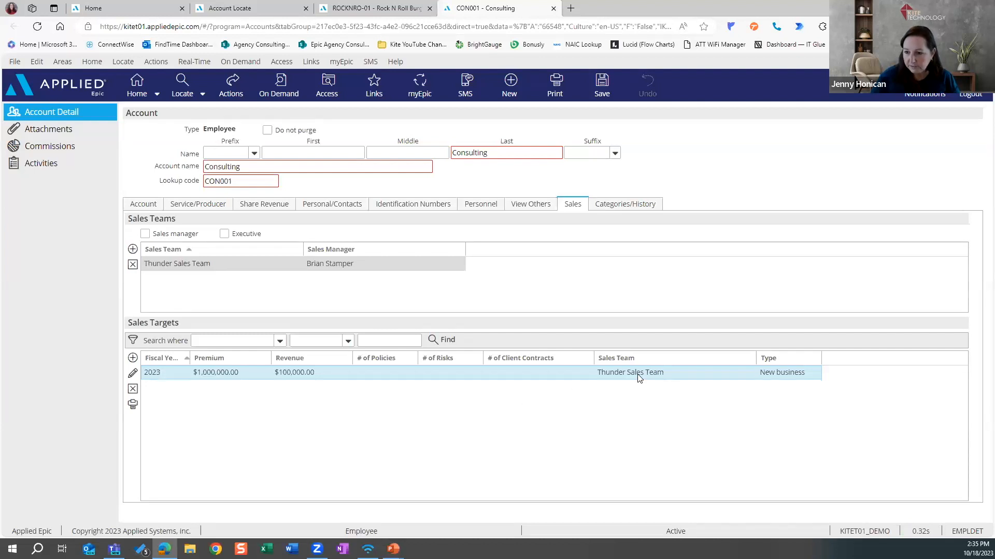
# Add a 2023 sales target without a sales team, with premium $50,000.00 and revenue $5,000.00, and save the employee account
pyautogui.click(132, 358)
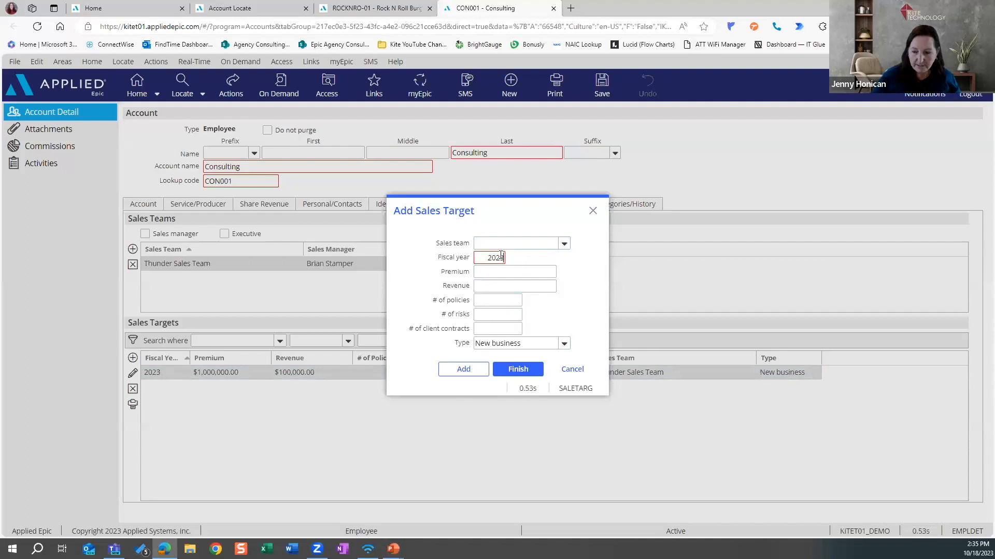
pyautogui.press('Tab')
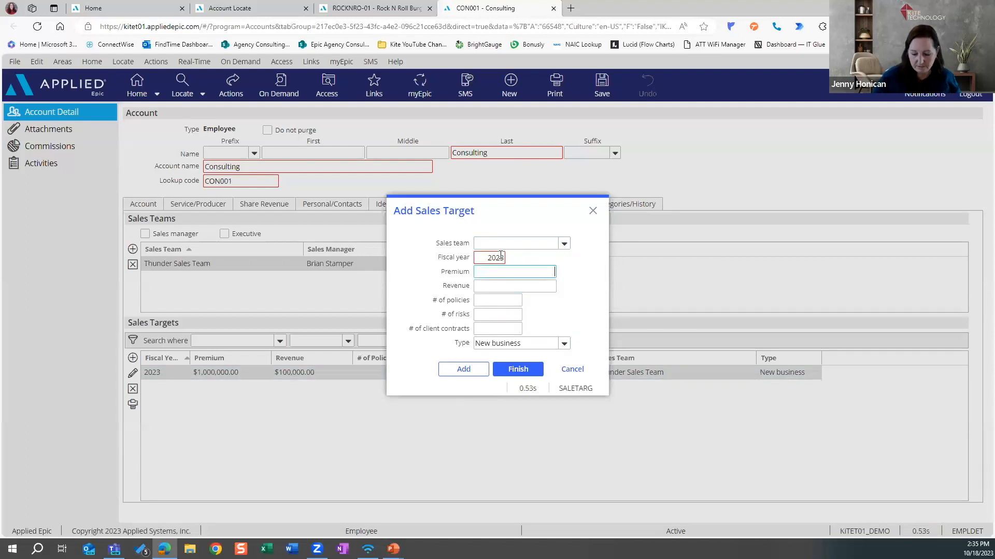
pyautogui.press('Tab')
pyautogui.write('5,')
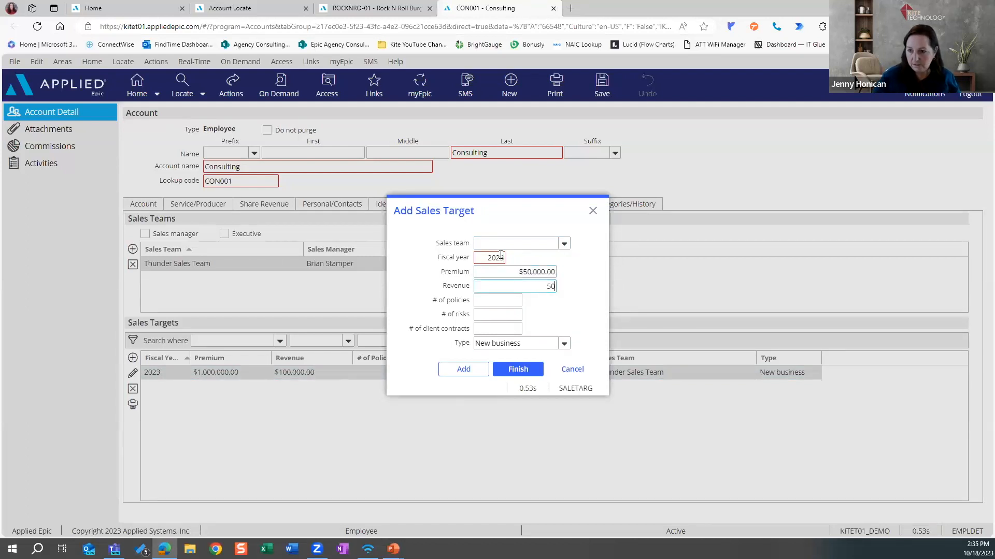
pyautogui.write('000')
pyautogui.press('Tab')
pyautogui.click(517, 371)
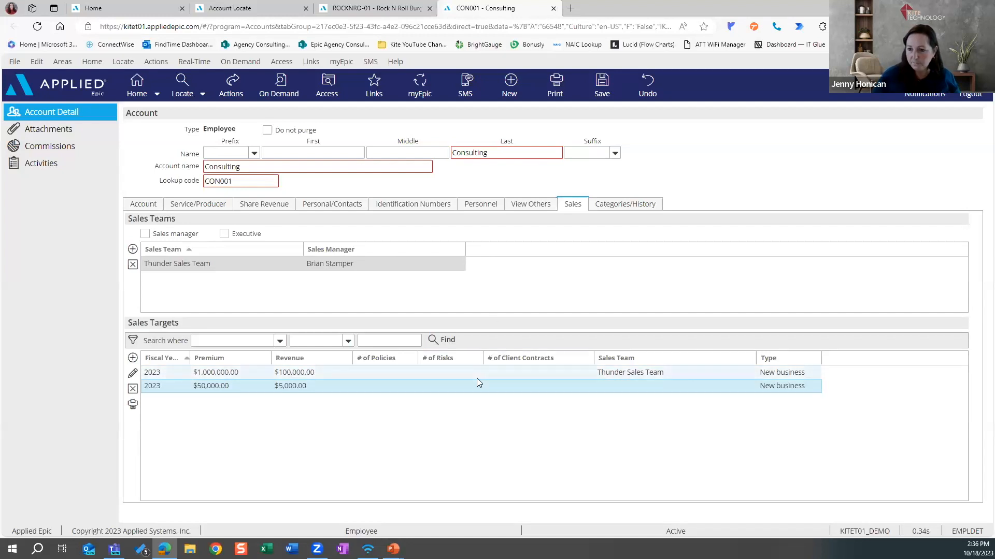
pyautogui.click(601, 85)
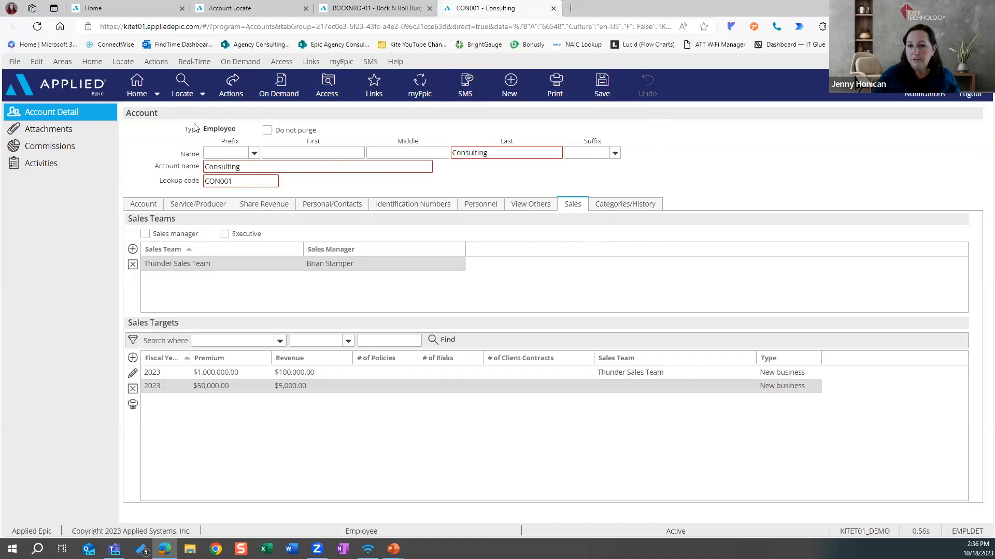
# Examine the employee's settings for viewing others' work items and opportunities, including the lookup for adding employees
pyautogui.click(538, 208)
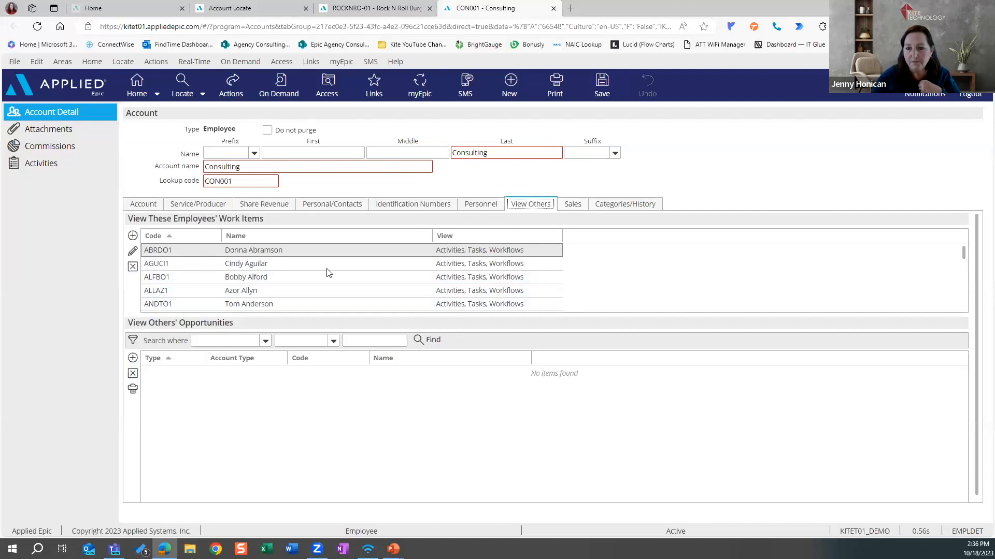
pyautogui.click(133, 236)
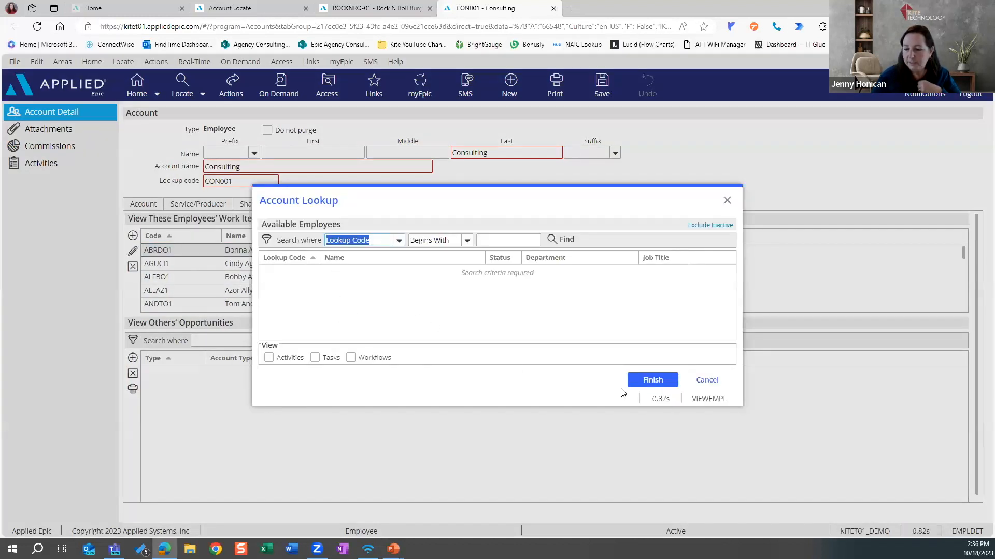
pyautogui.click(706, 381)
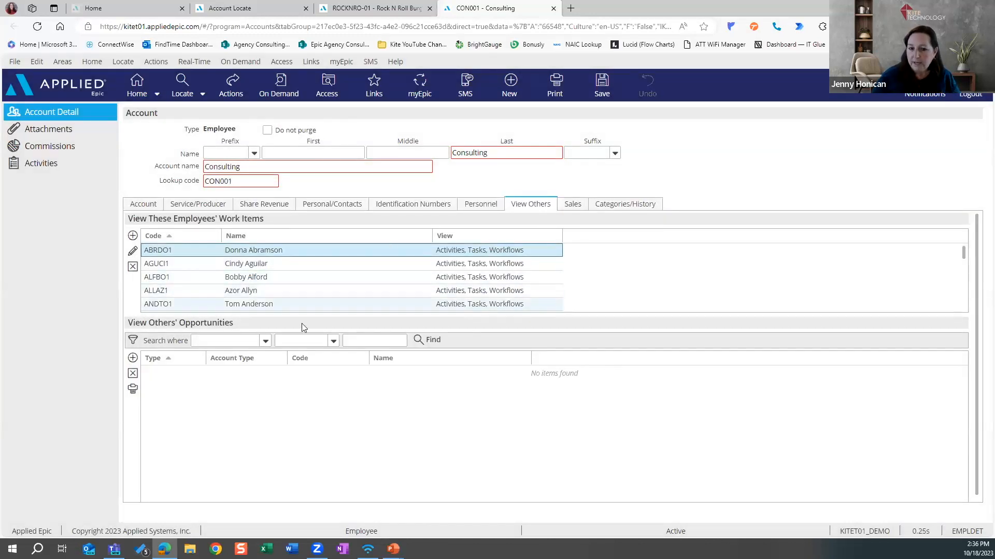
# Add the first six listed employees as owners whose opportunities the Consulting employee can view, and save the account
pyautogui.click(132, 358)
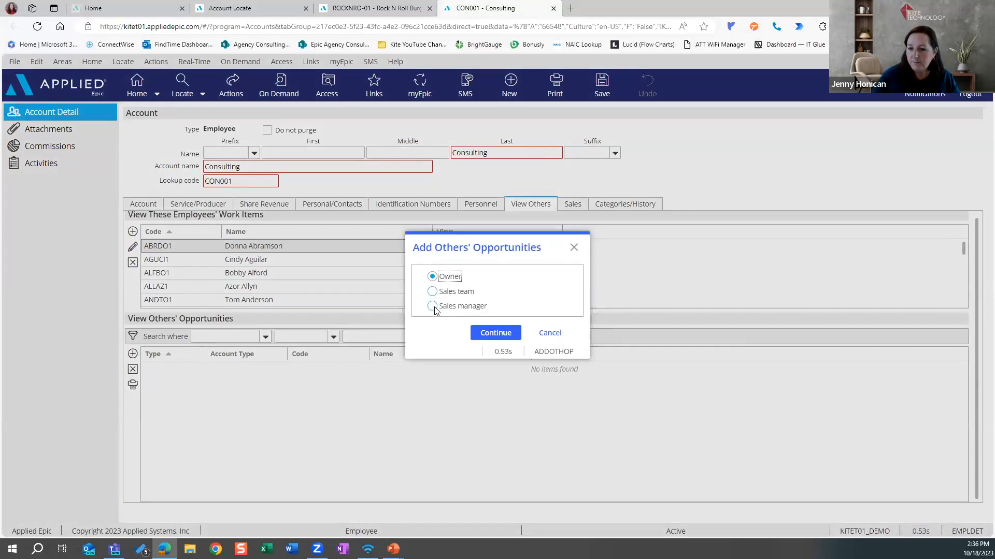
pyautogui.click(481, 335)
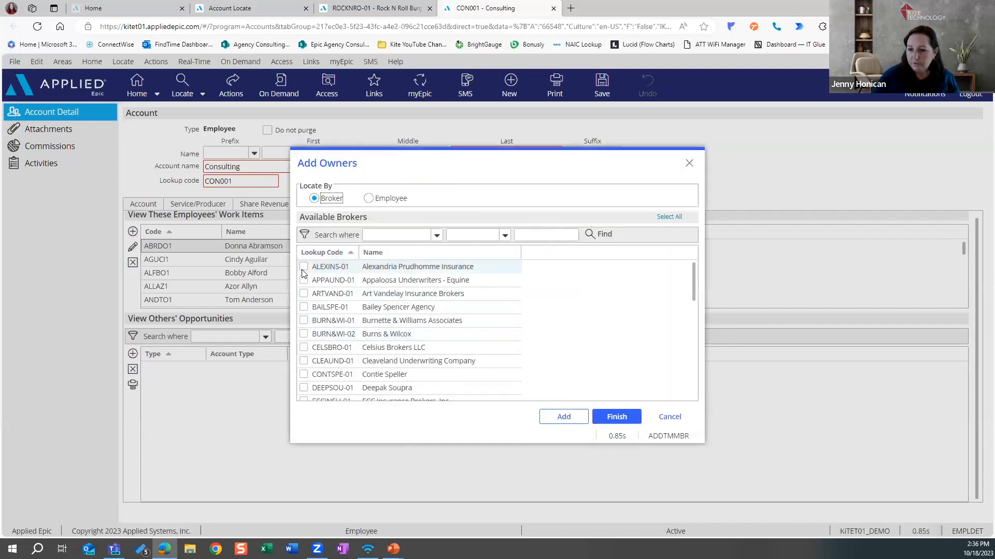
pyautogui.click(368, 198)
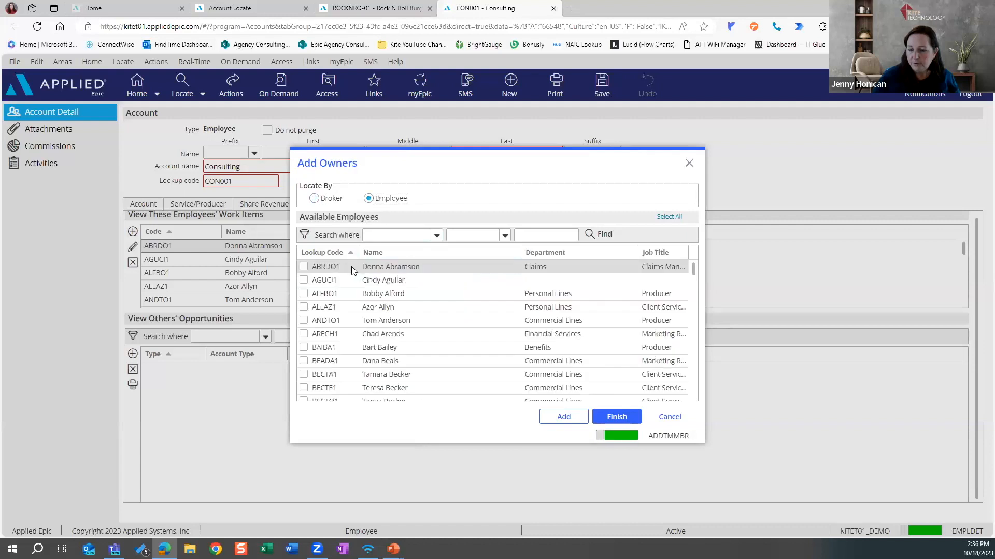
pyautogui.click(304, 267)
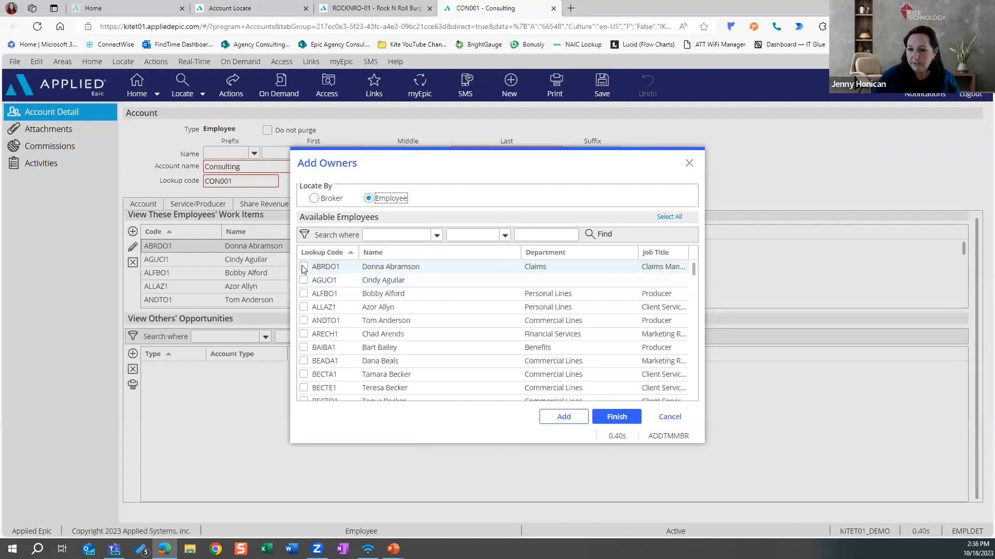
pyautogui.click(303, 294)
pyautogui.click(303, 307)
pyautogui.click(304, 321)
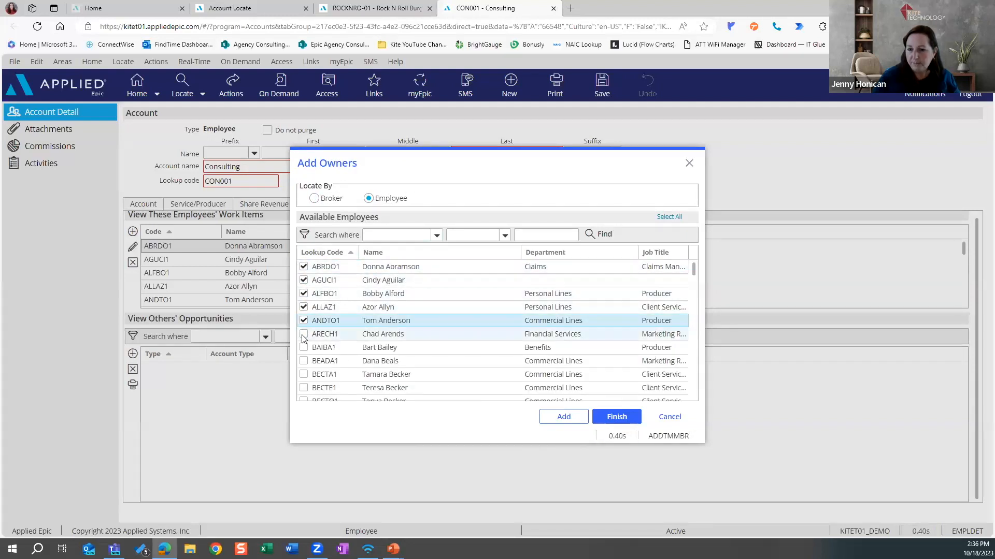
pyautogui.click(611, 416)
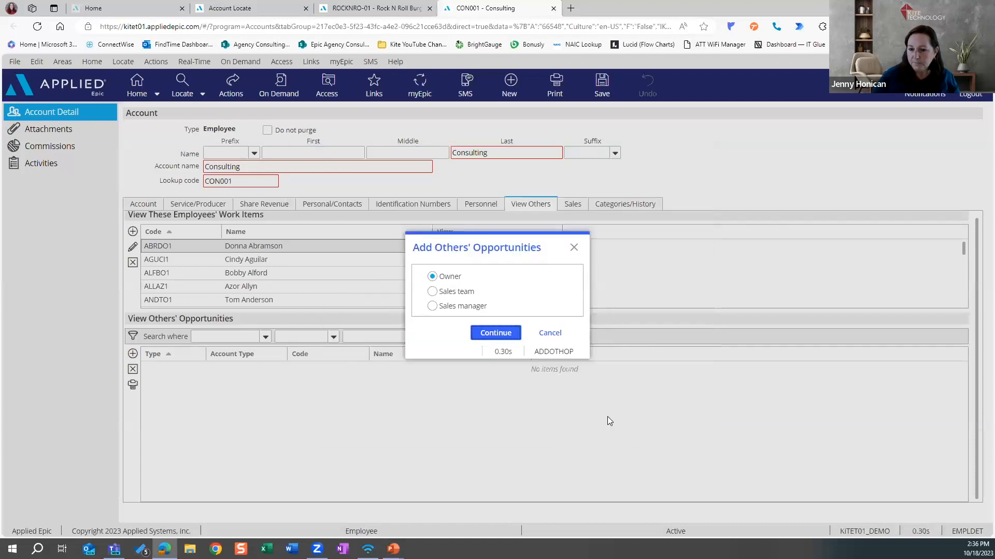
pyautogui.press('Return')
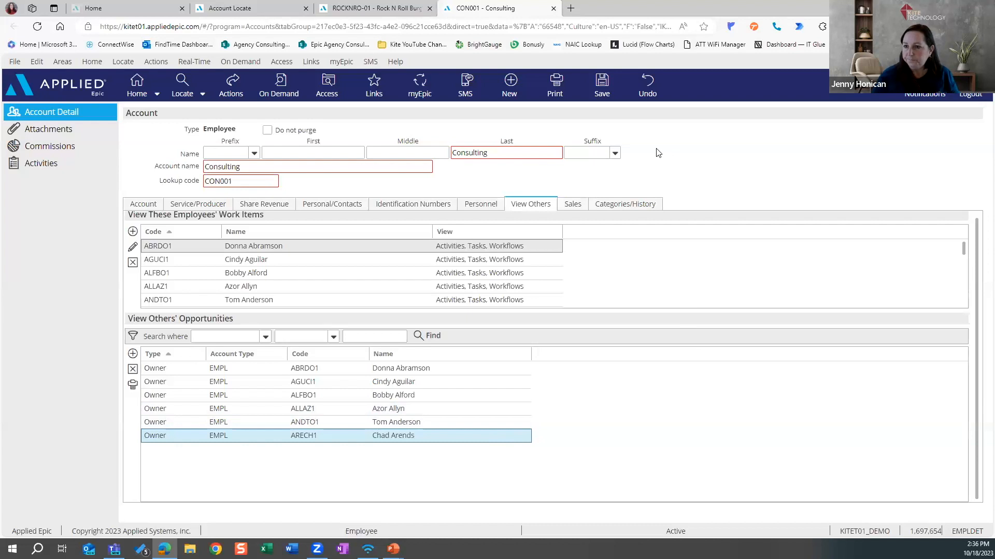
pyautogui.click(602, 93)
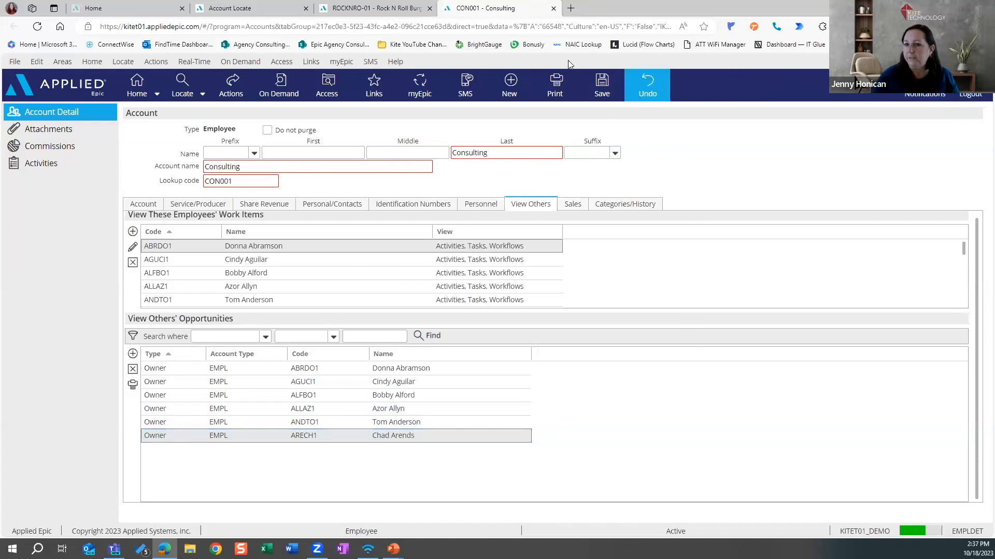
# Leave the saved employee account and open the Configure area from Home
pyautogui.click(158, 94)
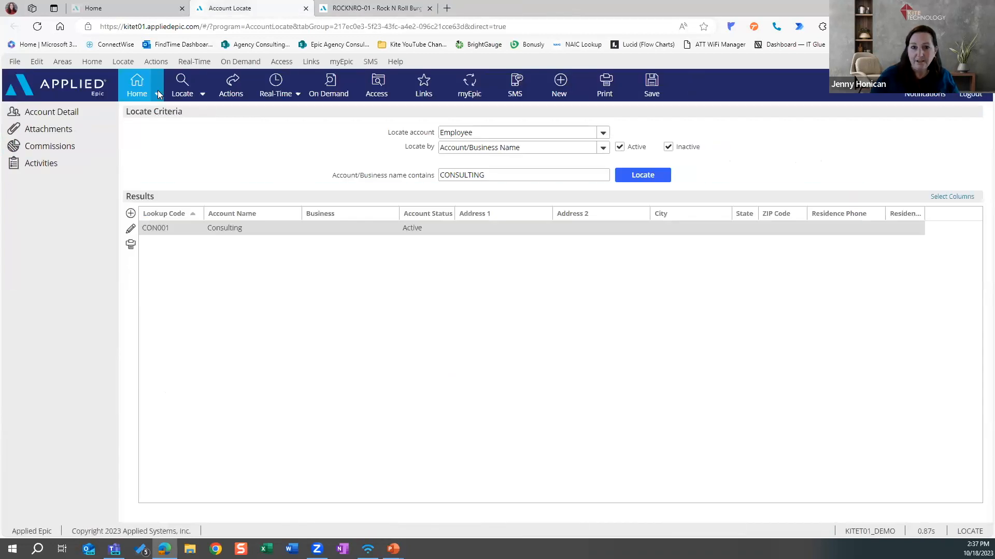
pyautogui.click(157, 92)
pyautogui.click(161, 157)
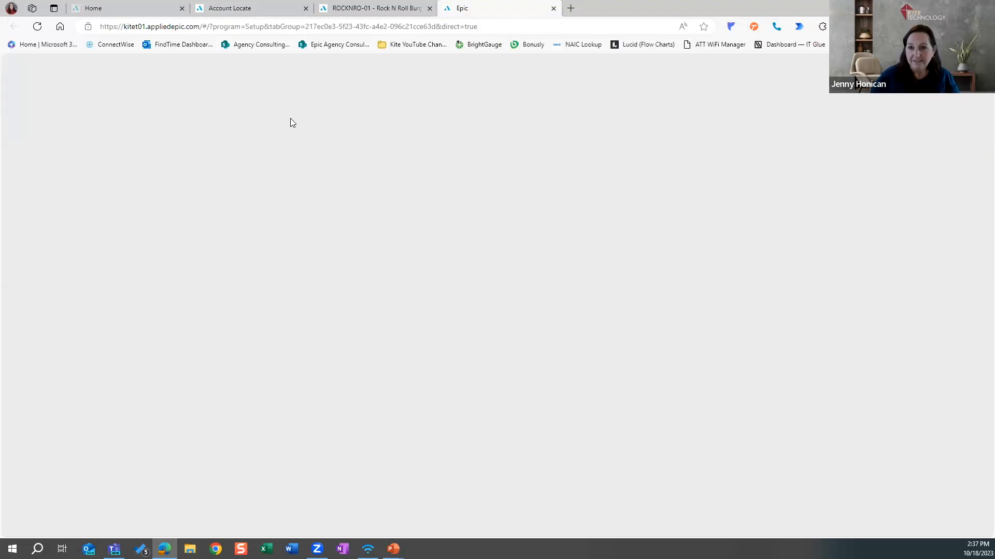
pyautogui.click(553, 8)
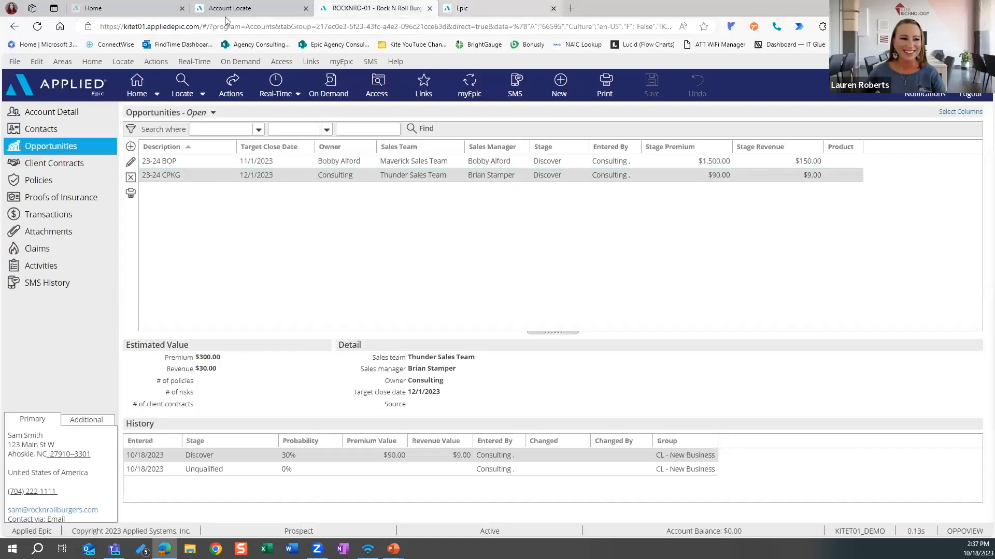
pyautogui.click(119, 8)
pyautogui.click(56, 181)
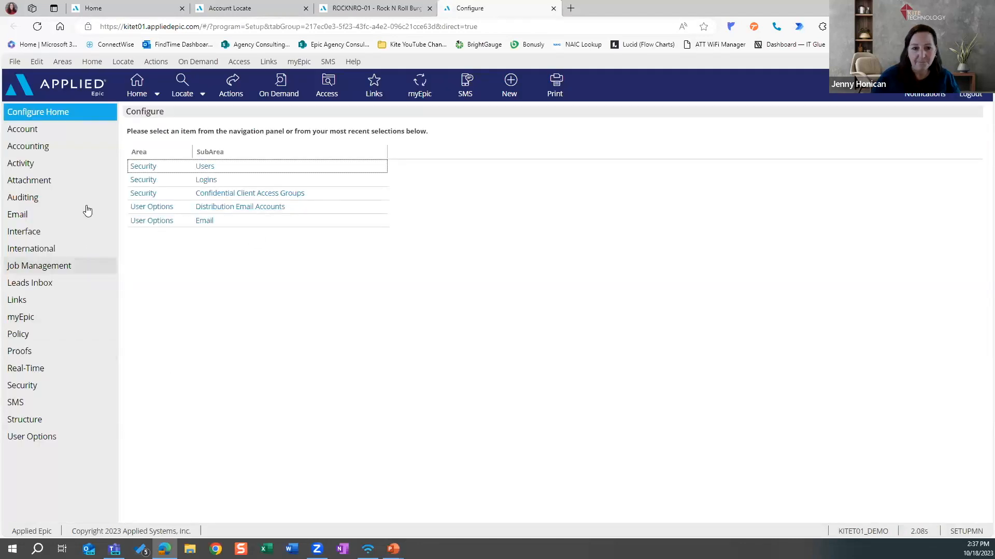
# Open the Sales Teams setup in the account configuration and view the members of the Thunder Sales Team
pyautogui.click(70, 151)
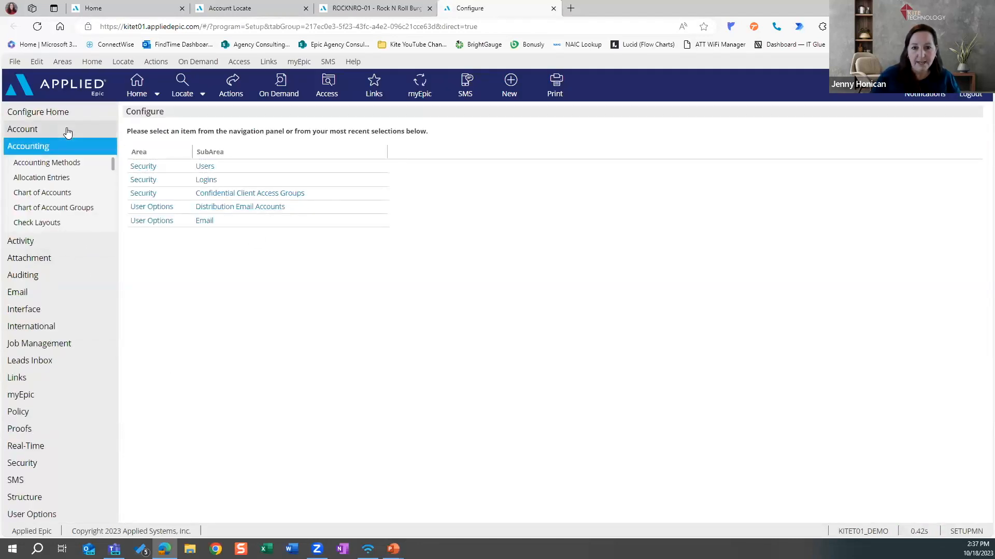
pyautogui.click(67, 130)
pyautogui.scroll(-3, 77, 190)
pyautogui.scroll(-8, 80, 192)
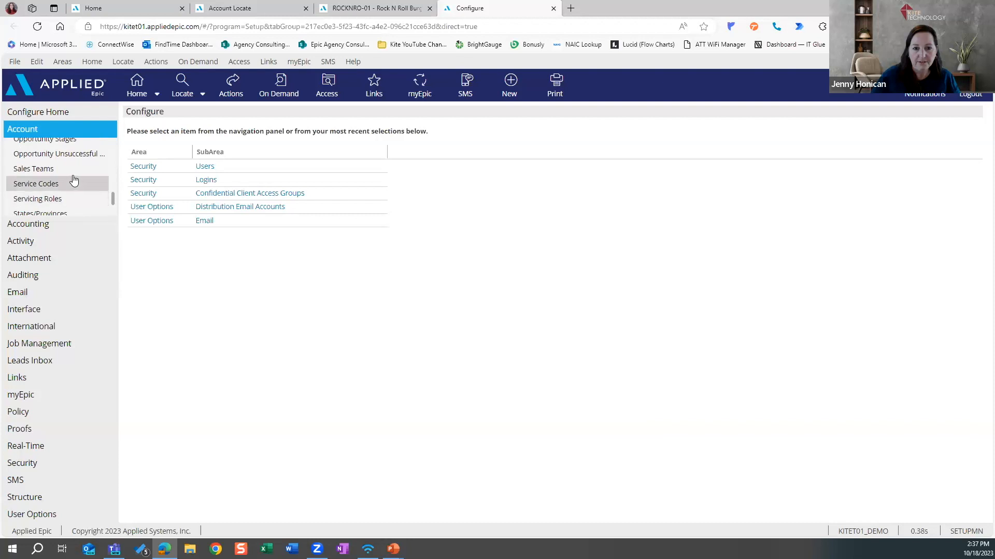
pyautogui.click(72, 171)
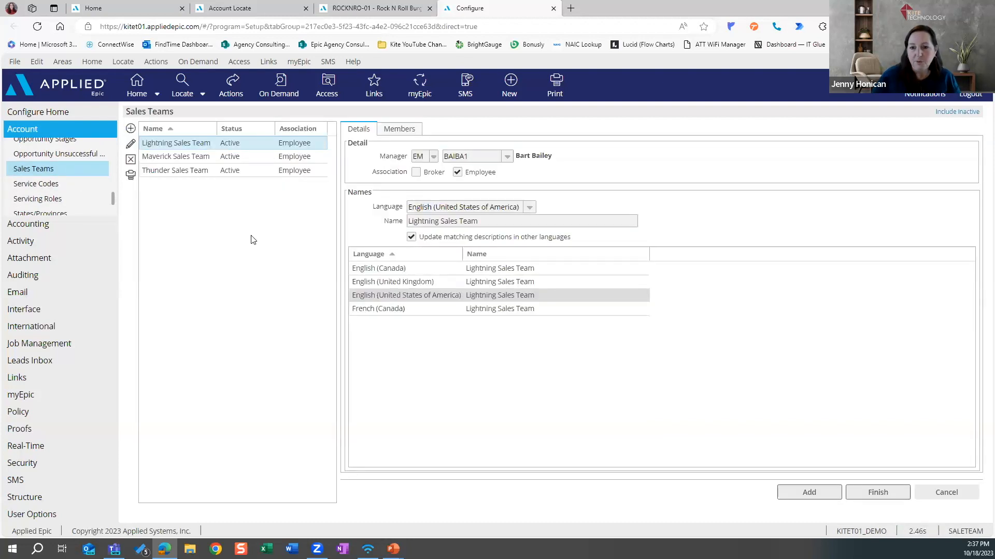
pyautogui.click(184, 173)
pyautogui.click(399, 130)
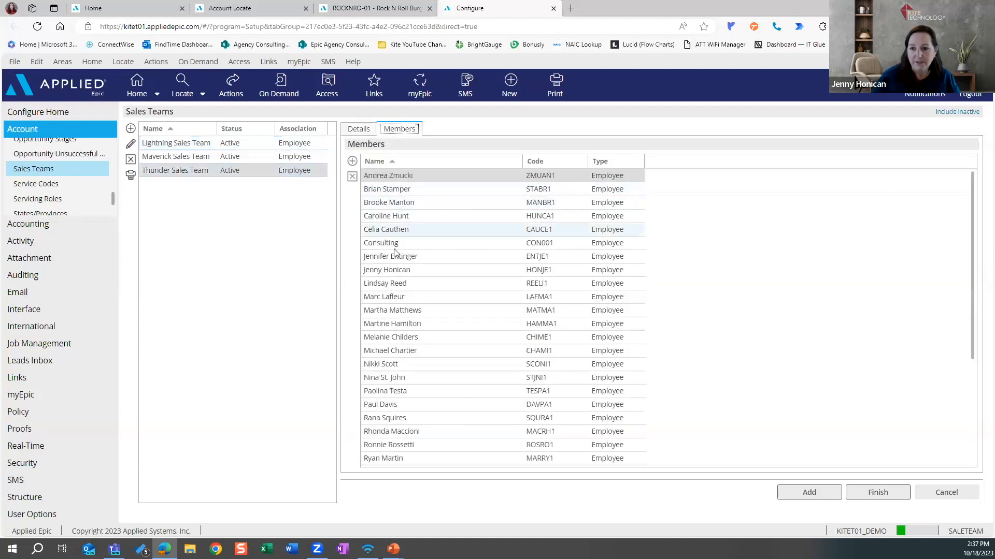
# Review the Thunder Sales Team's member list and the blank details and members of a new sales team, discarding the new entry
pyautogui.click(201, 172)
pyautogui.click(398, 129)
pyautogui.click(946, 493)
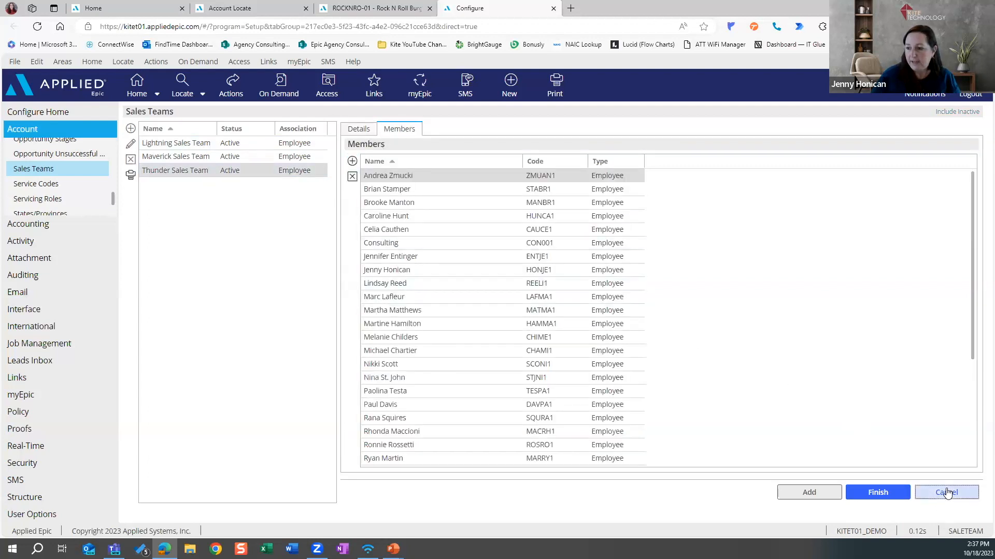
pyautogui.click(131, 130)
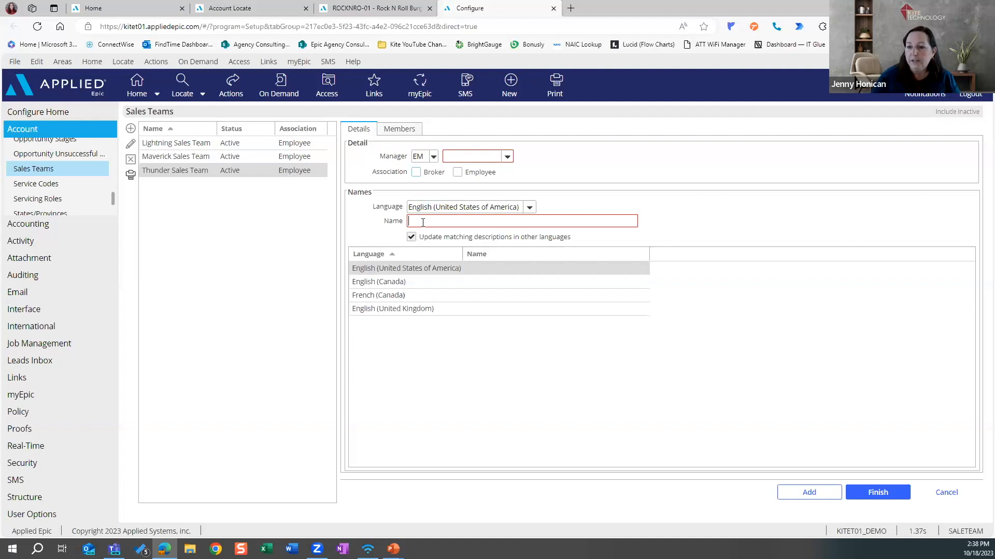
pyautogui.click(398, 129)
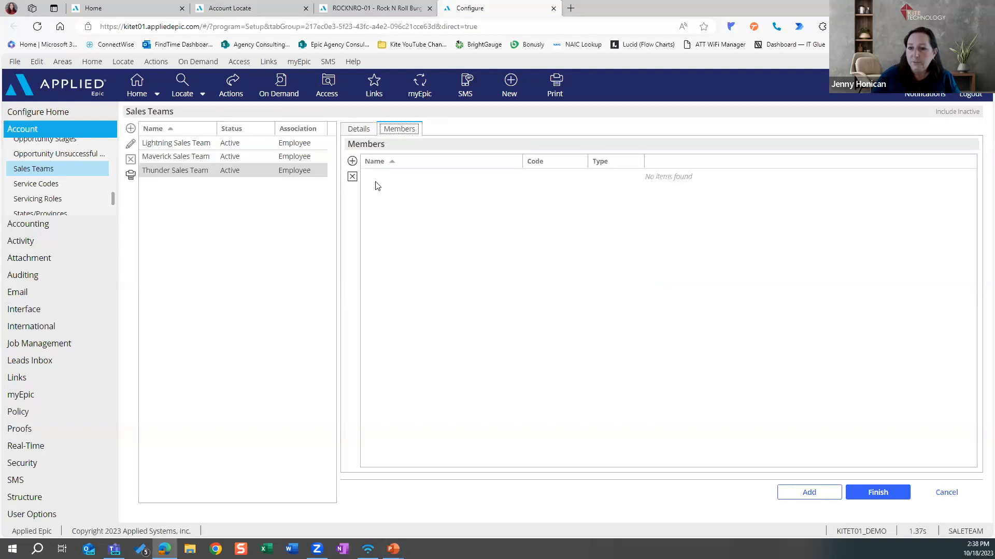
pyautogui.click(947, 493)
pyautogui.click(471, 326)
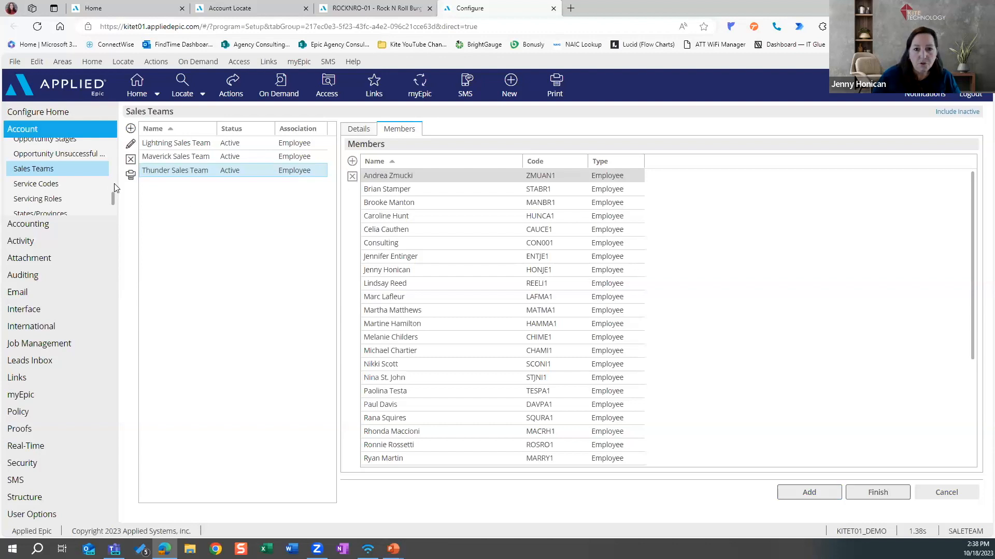
# Examine the opportunity stages and the stages included in the Benefits, CL - New Business, CL - Renewal Business, Default Group and PL - New Business groups
pyautogui.scroll(3, 113, 195)
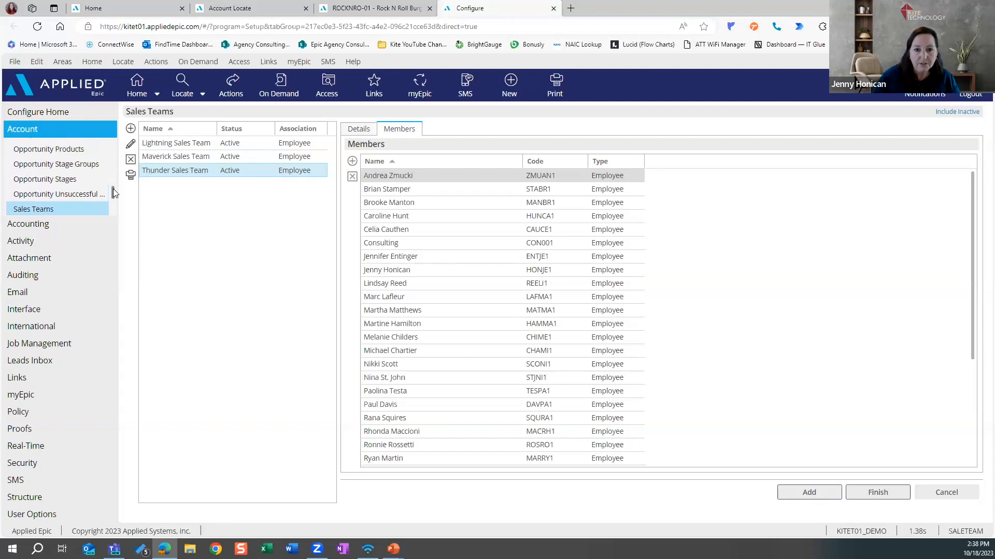
pyautogui.click(91, 179)
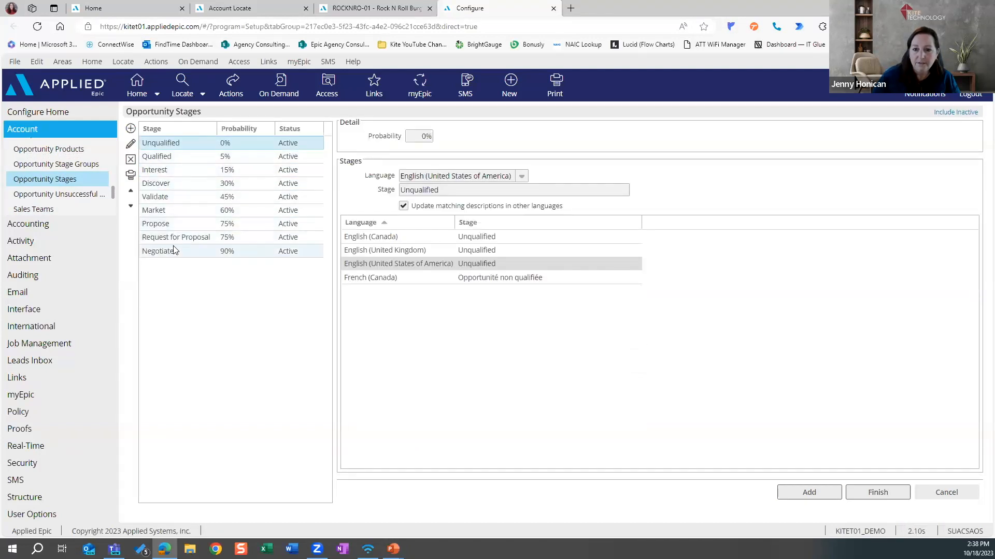
pyautogui.click(80, 169)
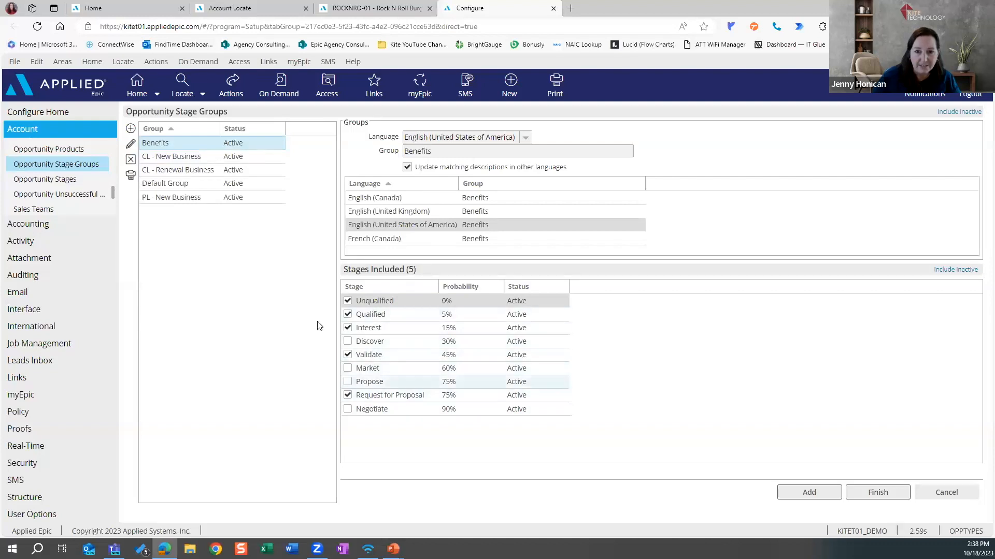
pyautogui.click(210, 158)
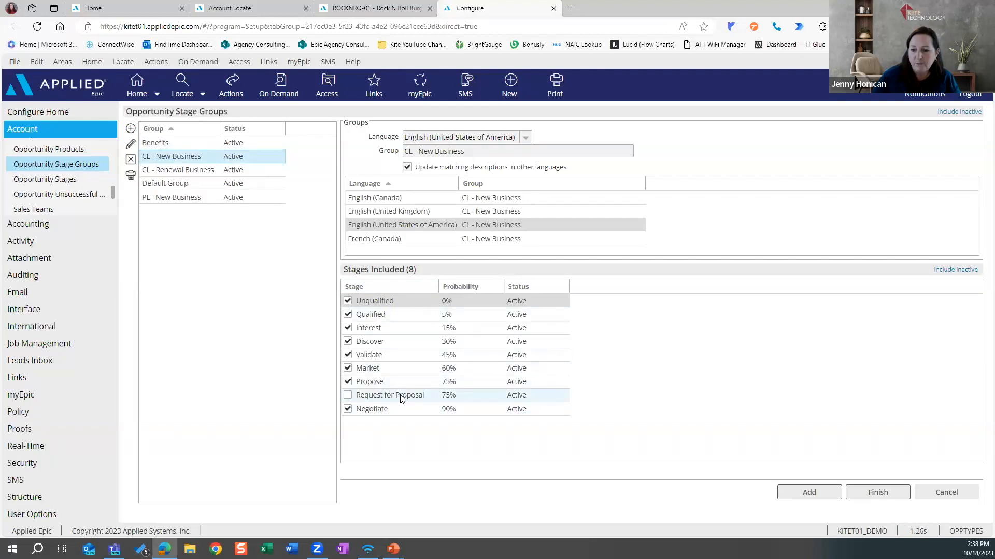
pyautogui.click(203, 173)
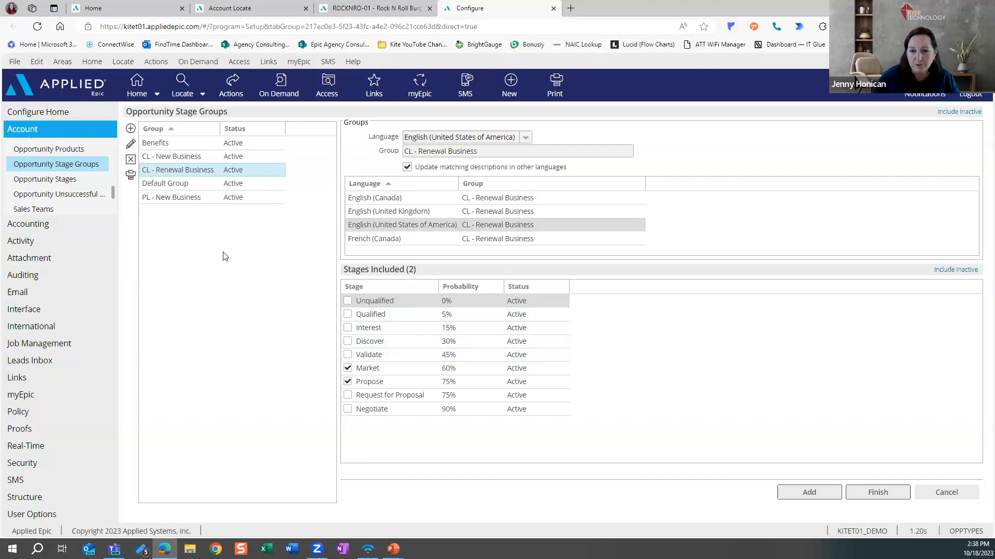
pyautogui.click(201, 187)
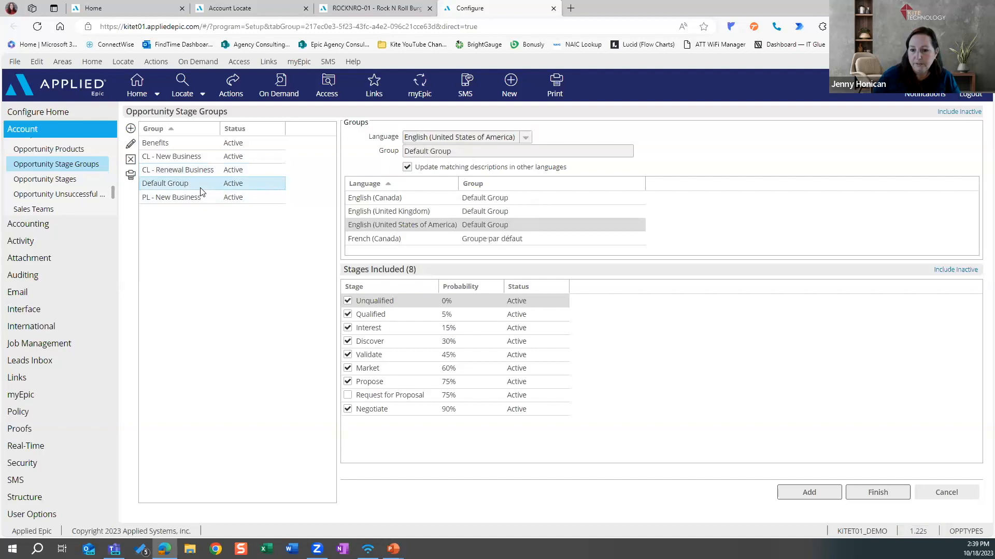
pyautogui.click(188, 200)
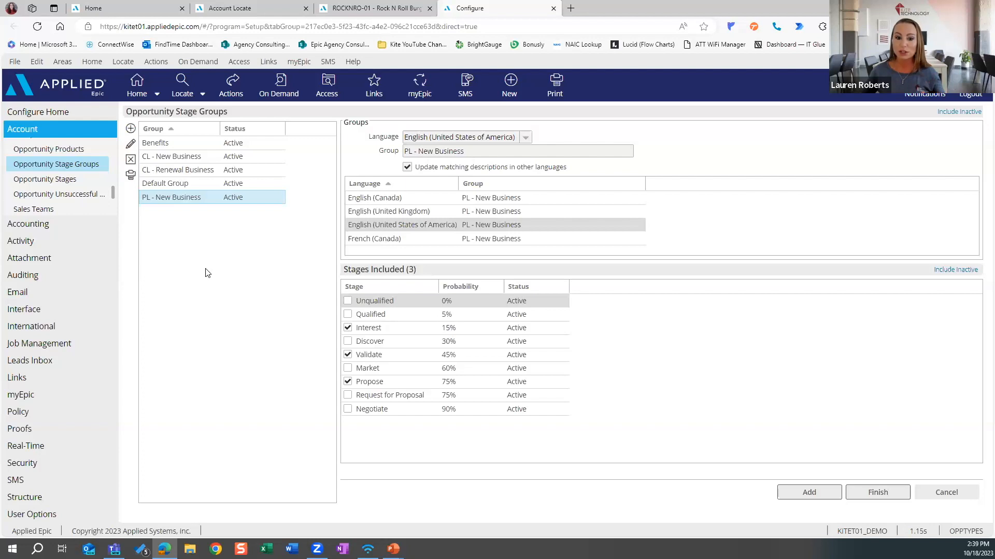
# Check the Thunder Sales Team's details and the editable description of the unsuccessful reason "Buyer / seller process were not aligned"
pyautogui.click(72, 208)
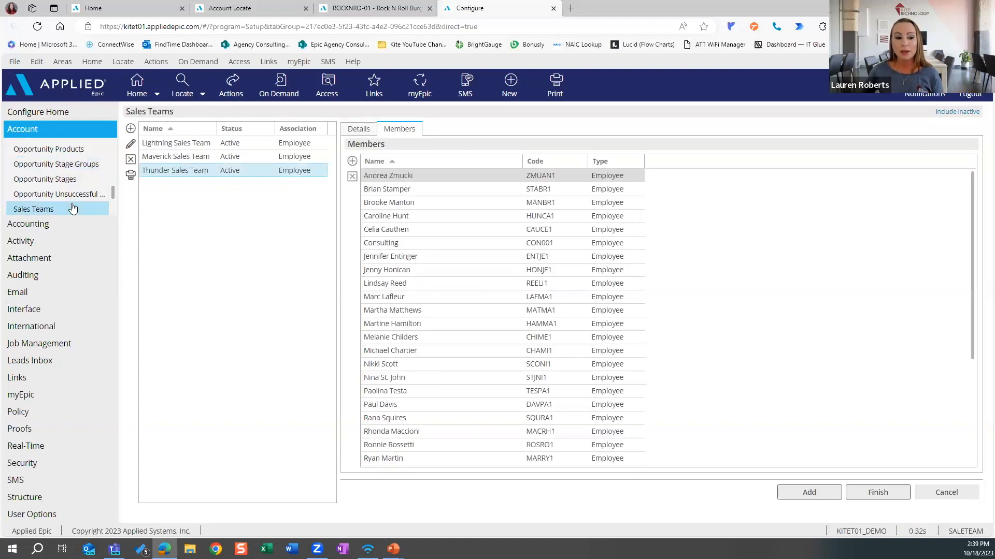
pyautogui.click(370, 129)
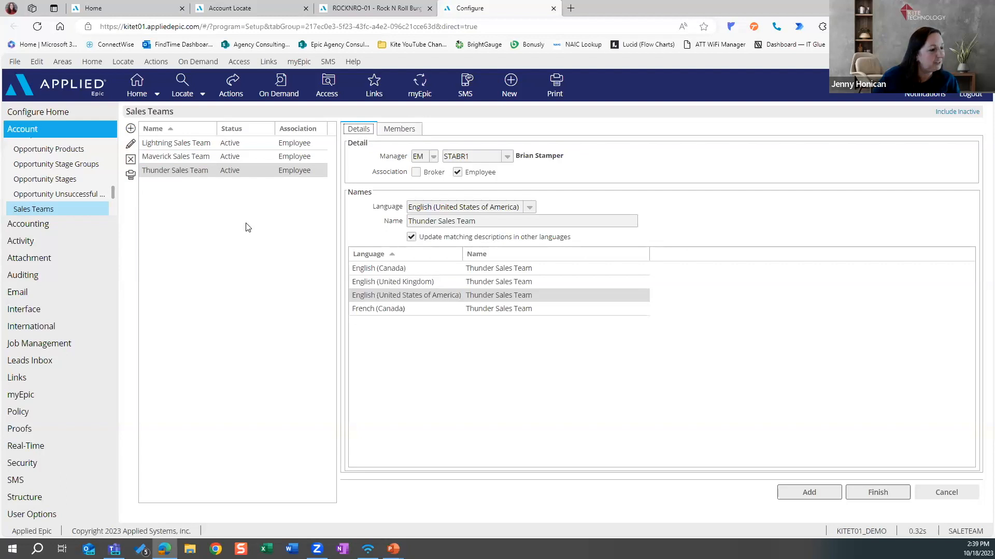
pyautogui.click(81, 200)
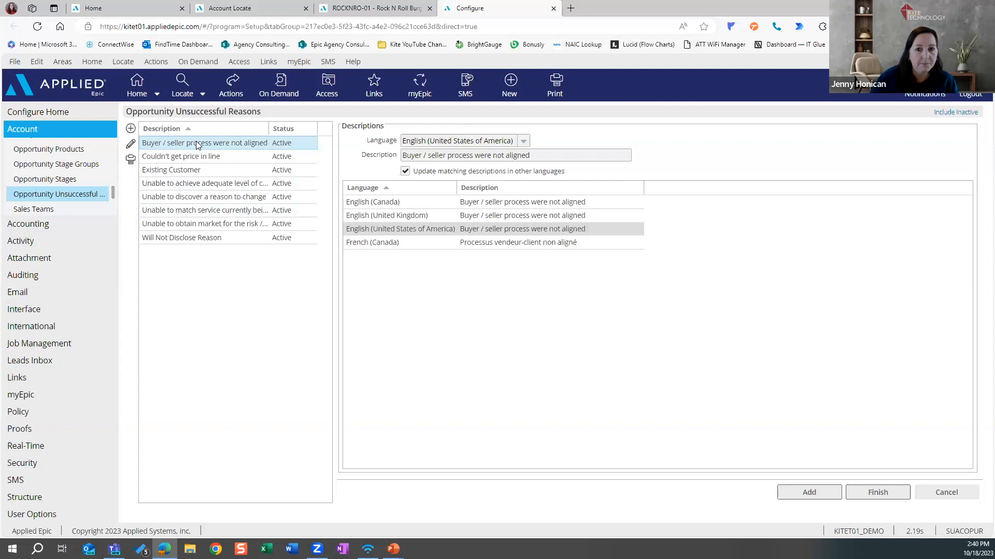
pyautogui.click(130, 144)
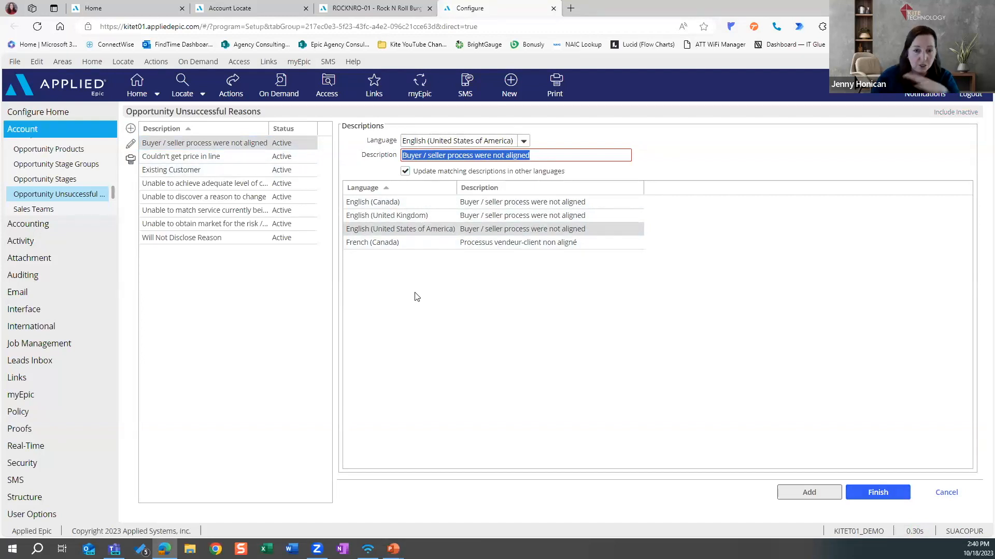
pyautogui.click(877, 493)
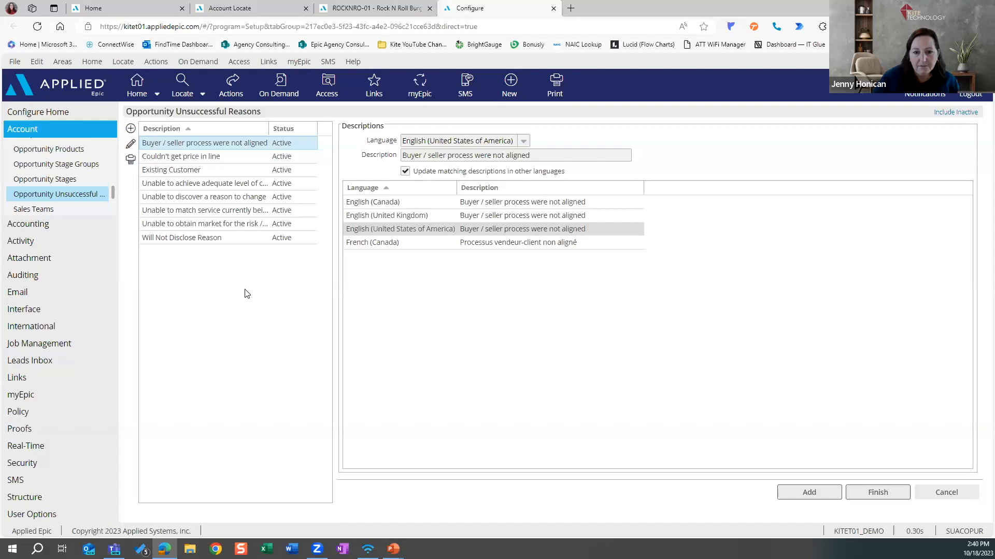
# Look over the Home dashboards, and open the Customize Homebase user options for the areas to display
pyautogui.click(157, 14)
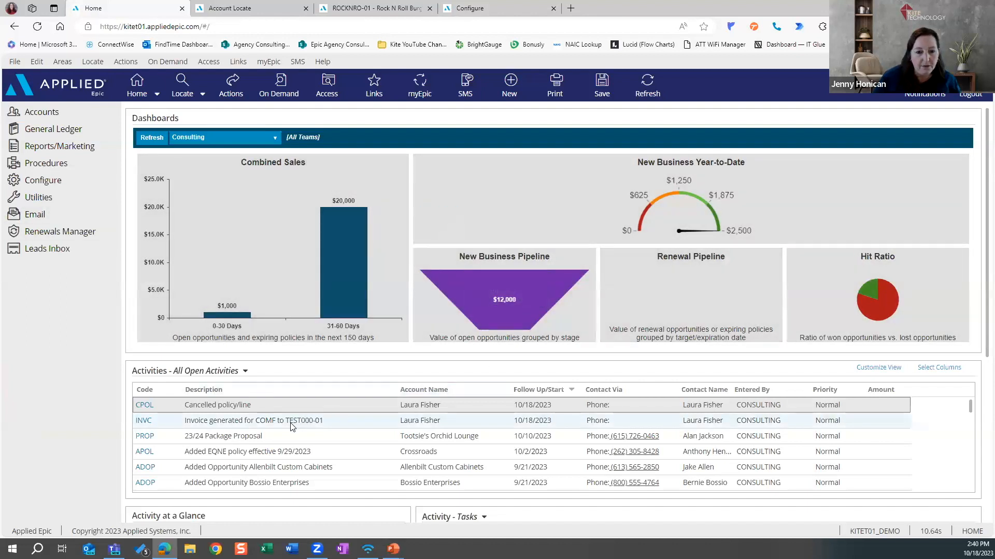
pyautogui.click(469, 8)
pyautogui.click(57, 512)
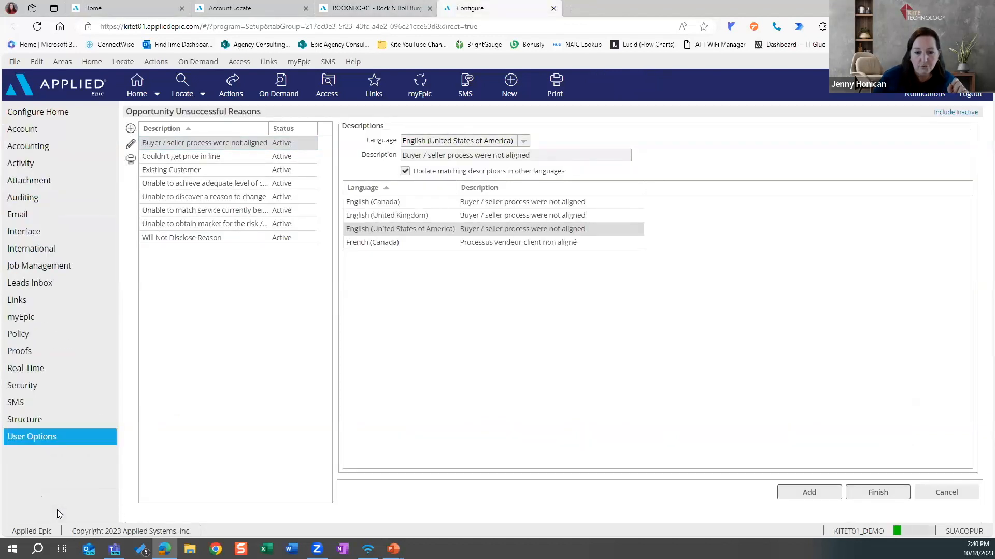
pyautogui.click(49, 453)
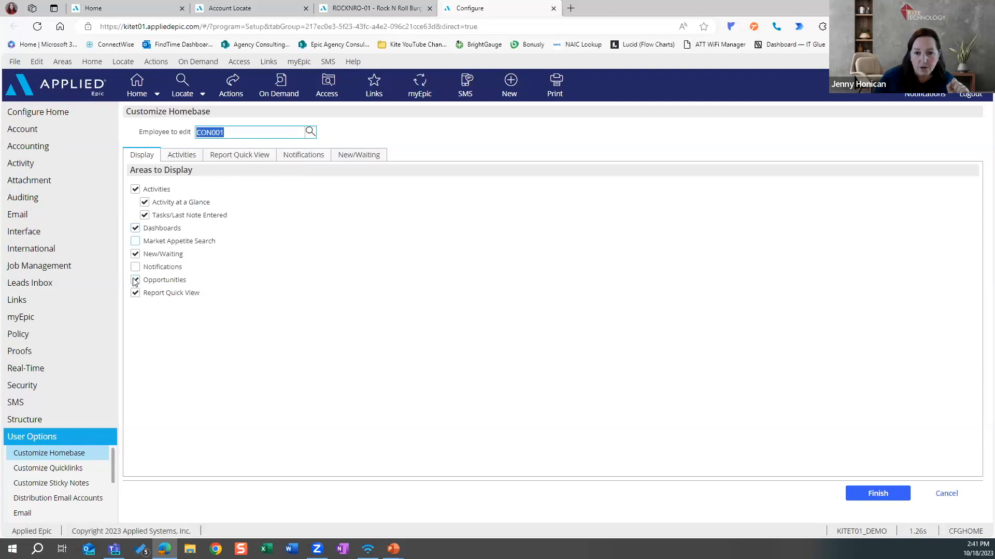
# Compare the Homebase display options with the Home page's dashboards, activities and opportunities sections, and switch to the presentation
pyautogui.click(131, 9)
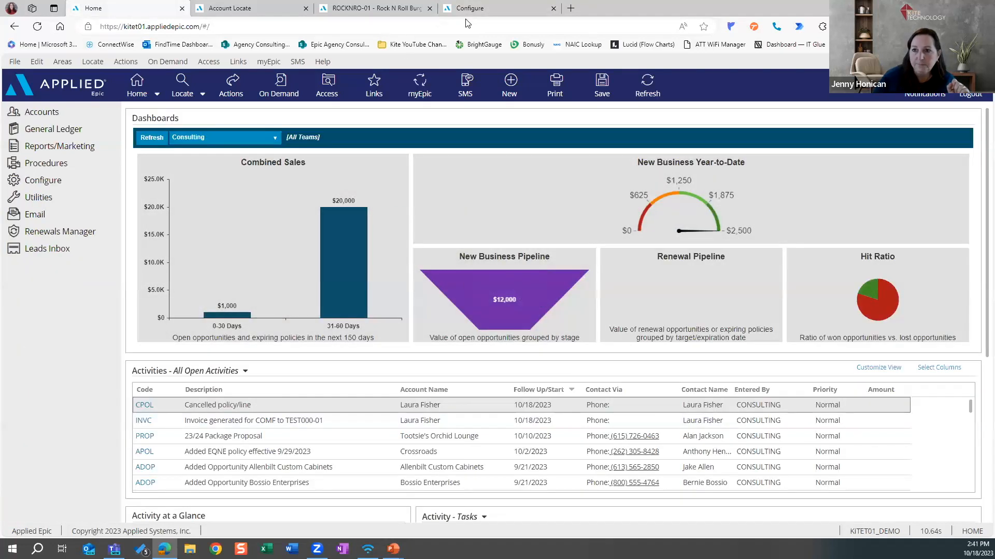
pyautogui.click(469, 9)
pyautogui.click(132, 8)
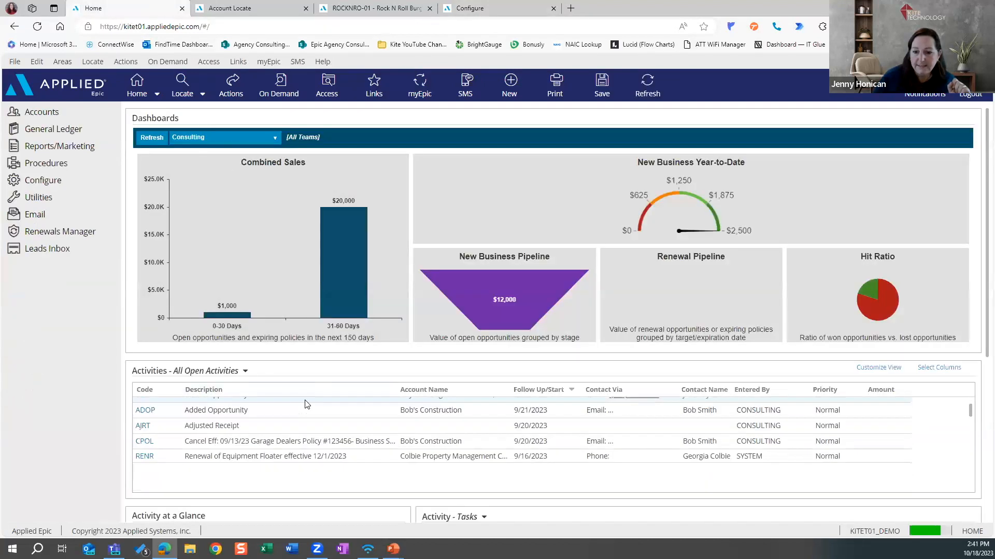
pyautogui.scroll(-3, 981, 346)
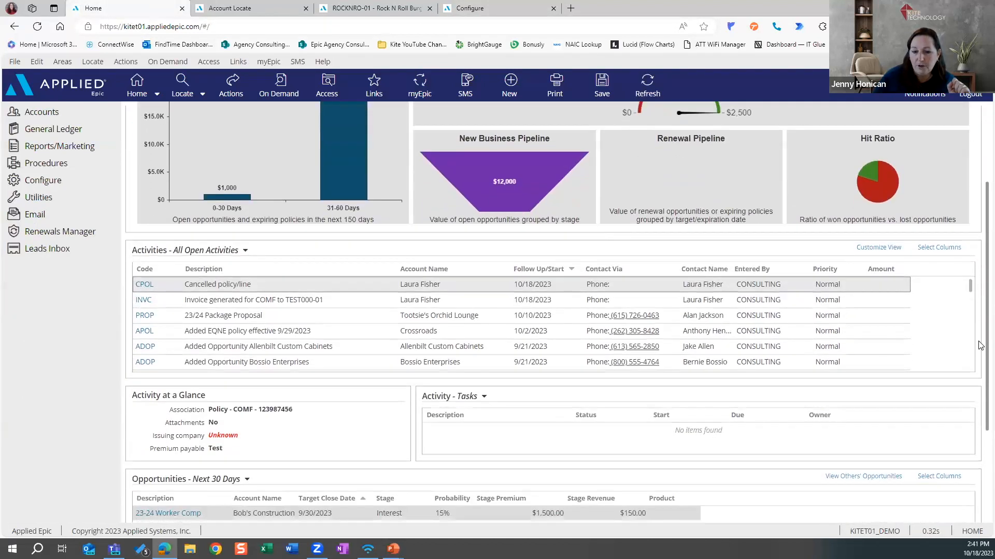
pyautogui.scroll(-3, 980, 345)
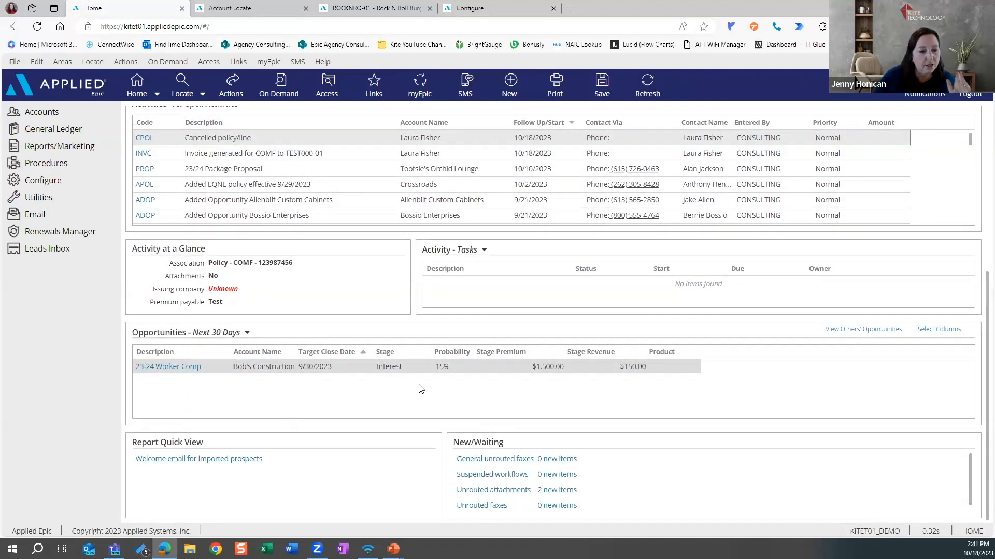
pyautogui.click(487, 10)
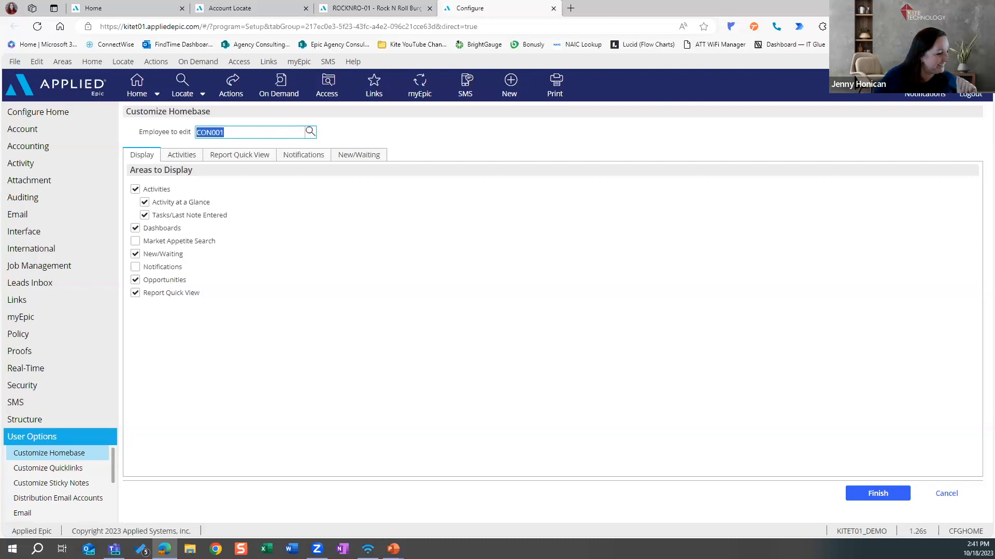
pyautogui.hotkey('alt', 'Tab')
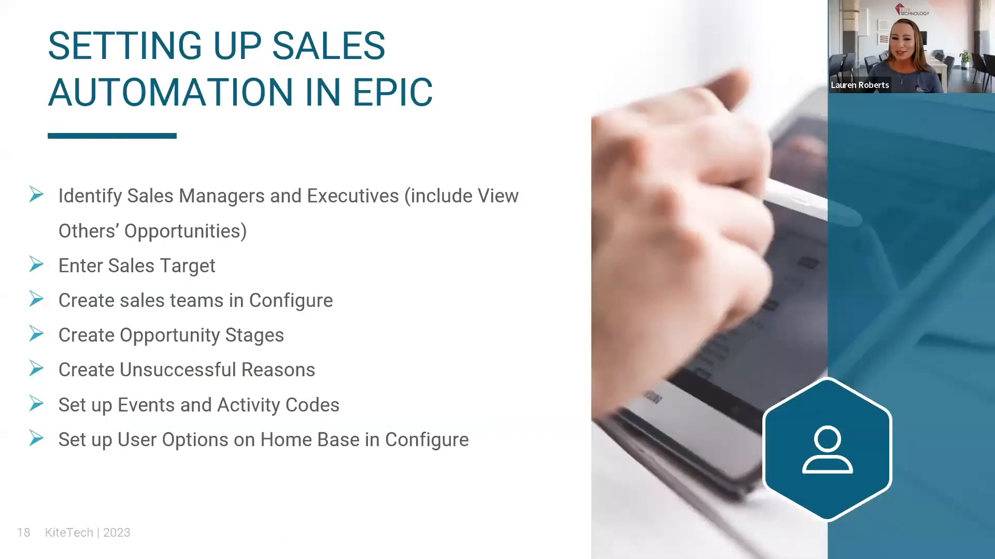
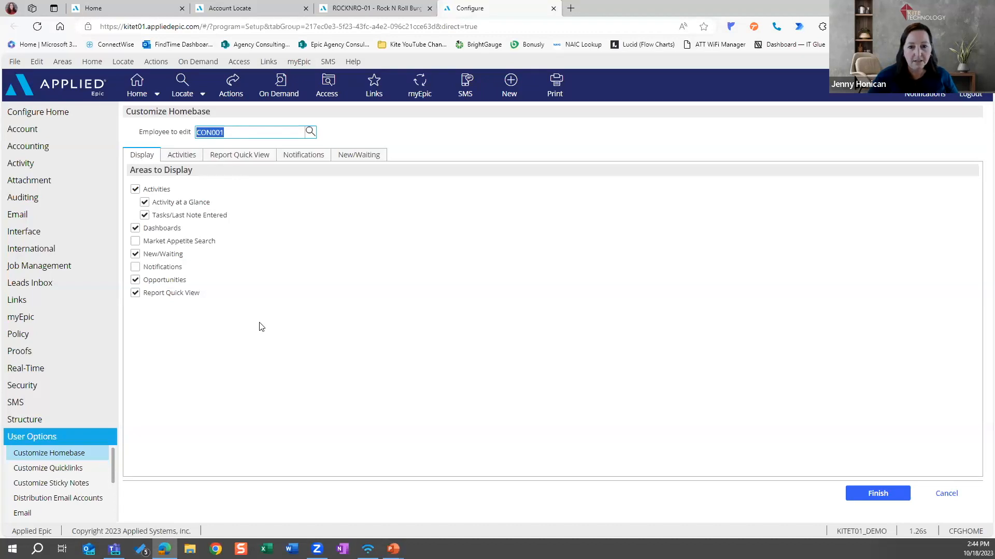
# Return to the configuration and review the list of opportunity stages in the Account area
pyautogui.click(43, 137)
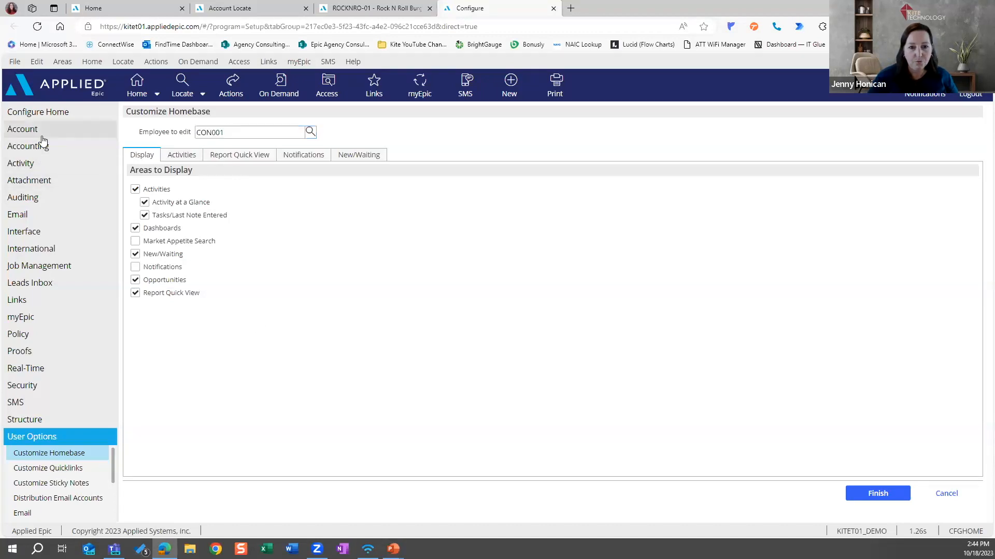
pyautogui.moveTo(115, 153); pyautogui.dragTo(112, 193)
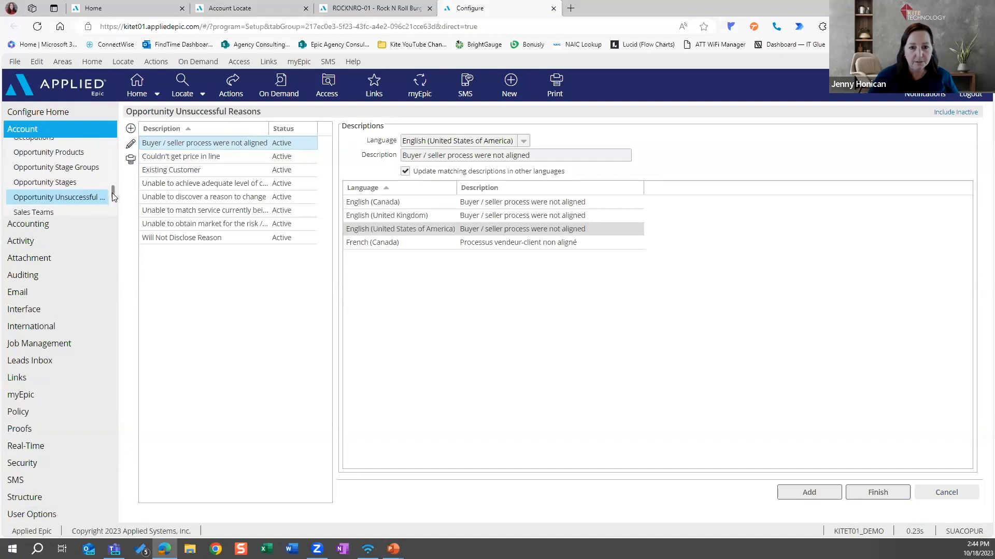
pyautogui.click(68, 186)
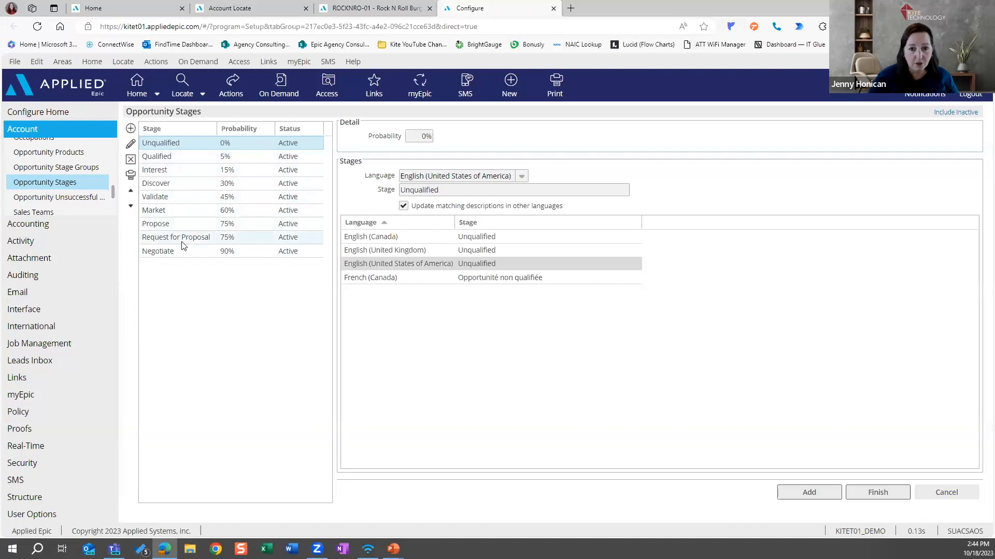
# Find the Change Opportunity Stage activity code (CHOS) and examine its basic settings
pyautogui.click(53, 243)
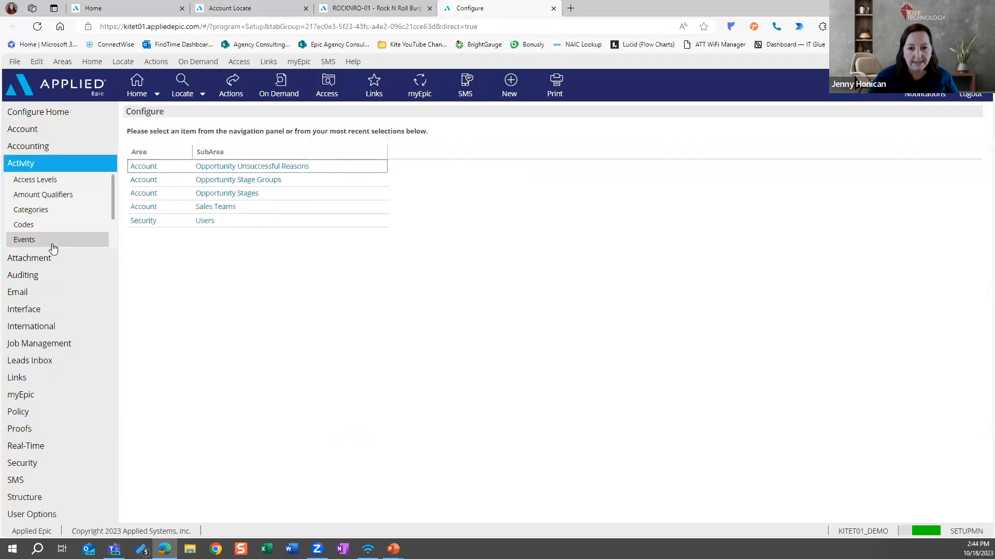
pyautogui.click(46, 224)
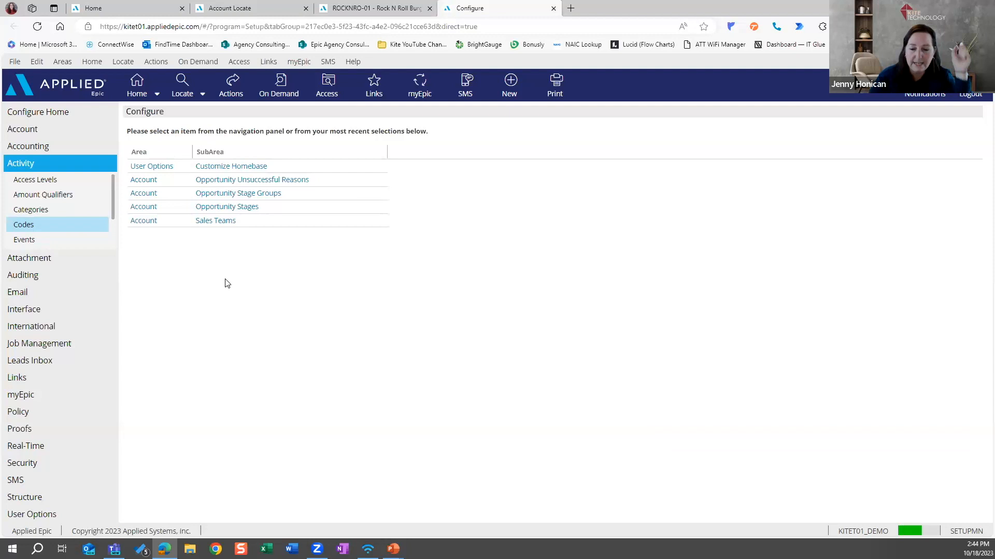
pyautogui.scroll(-8, 331, 167)
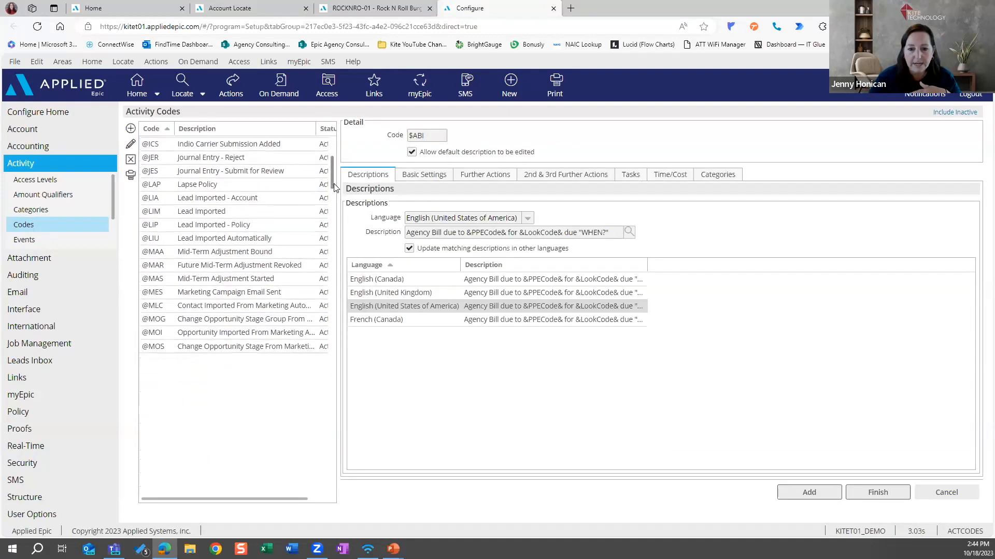
pyautogui.scroll(-10, 335, 231)
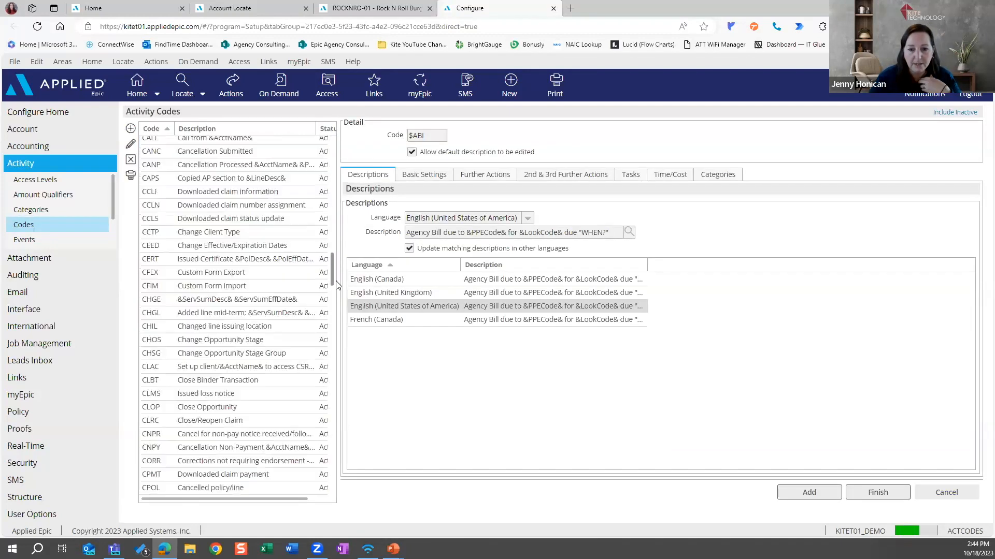
pyautogui.click(221, 342)
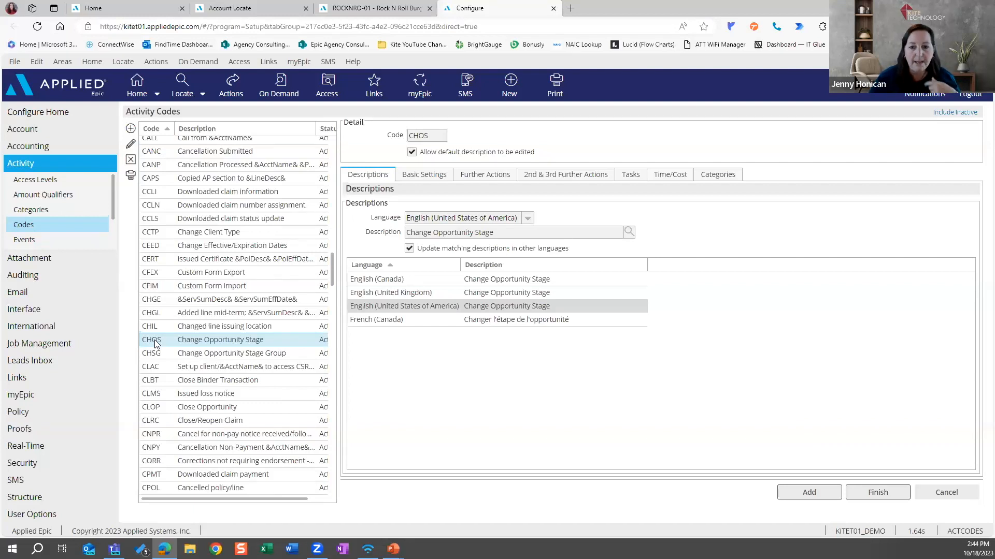
pyautogui.click(424, 175)
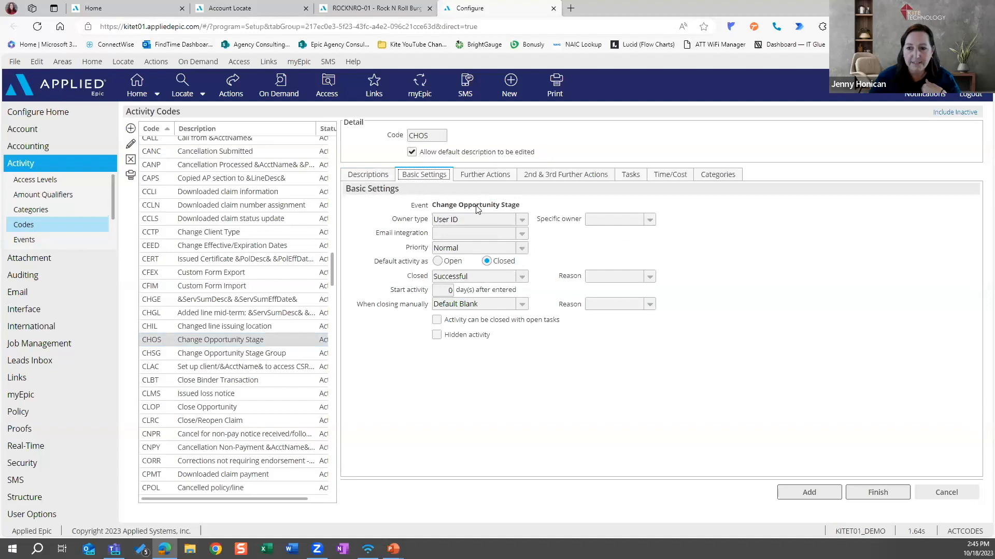
# Examine the automatic activity settings of the Change Opportunity Stage system event, and switch to the presentation
pyautogui.click(44, 243)
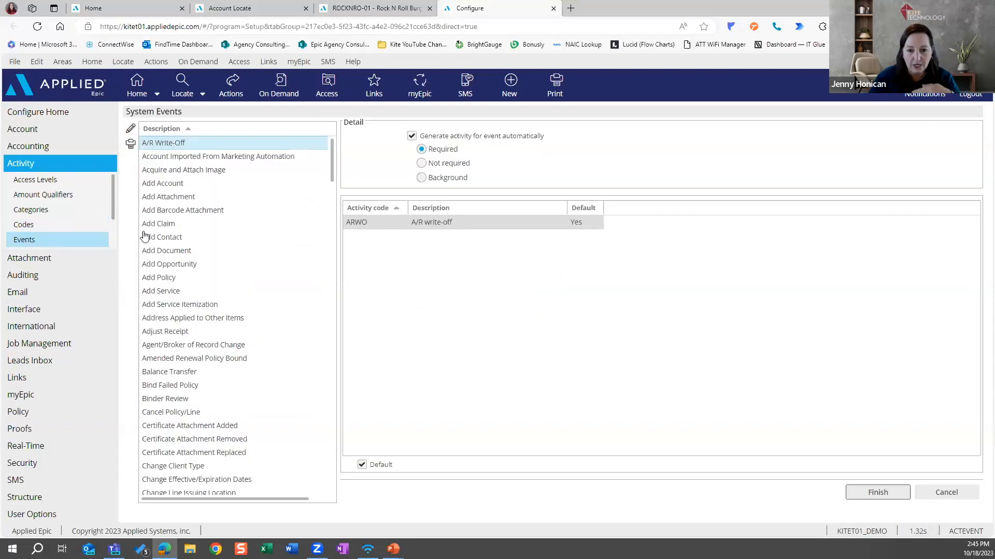
pyautogui.scroll(-2, 251, 440)
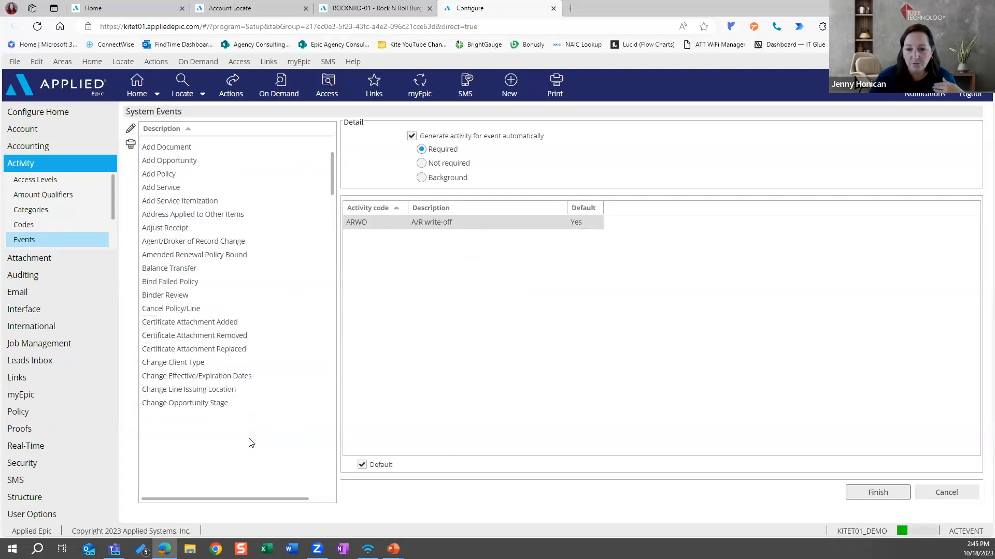
pyautogui.click(212, 404)
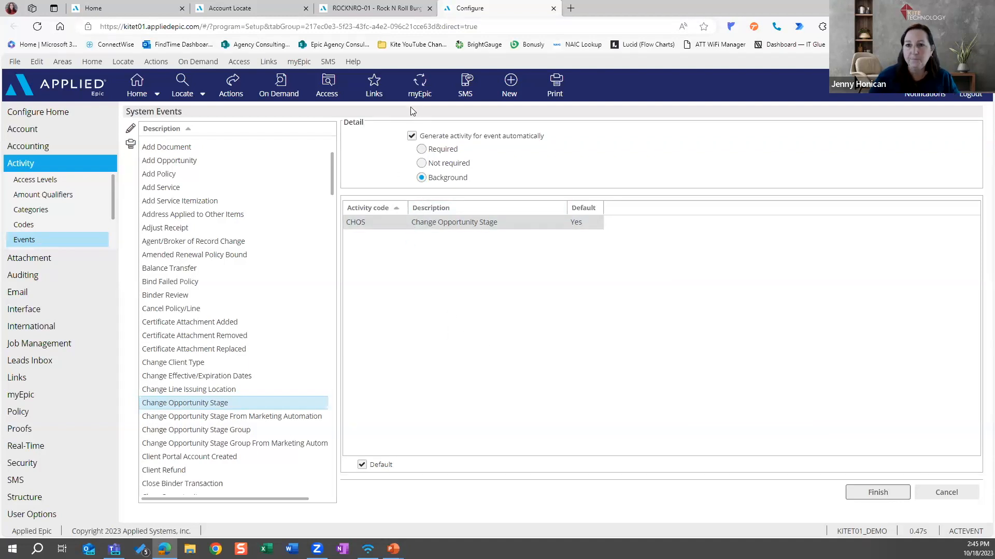
pyautogui.press('alt')
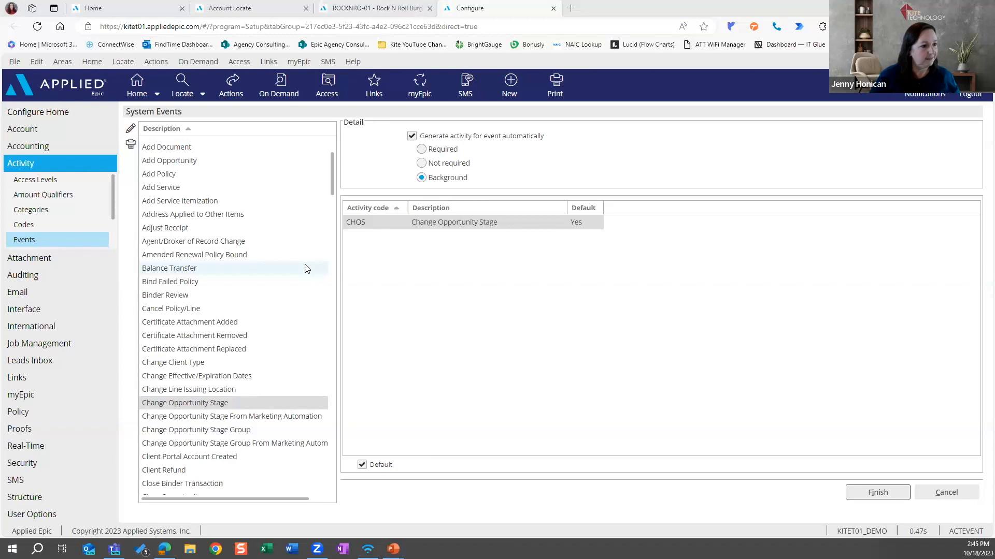
pyautogui.hotkey('alt', 'Tab')
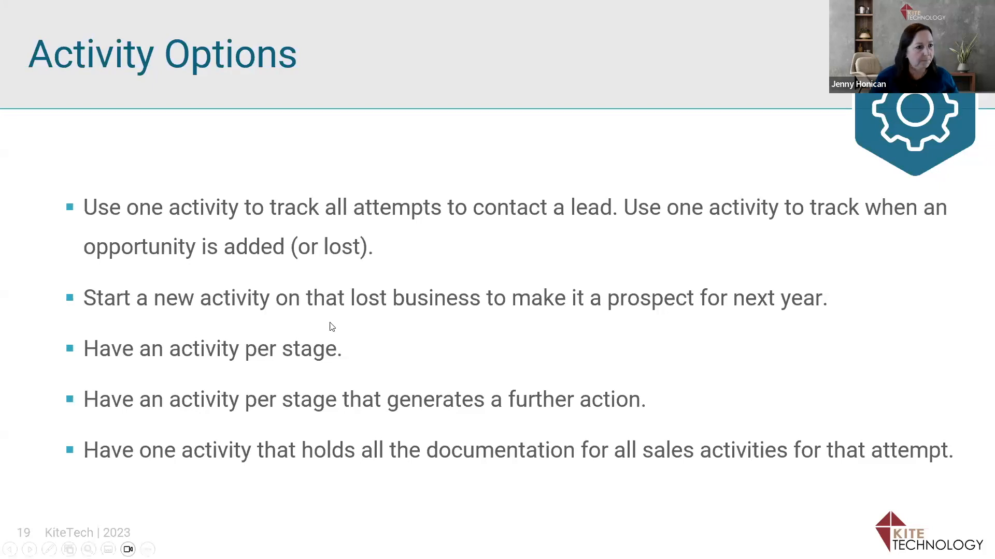
# View all notes of the Allenbilt Custom Cabinets opportunity activity, and advance the presentation to the Dashboard Metrics and Reports slide
pyautogui.hotkey('alt', 'Tab')
pyautogui.rightClick(303, 142)
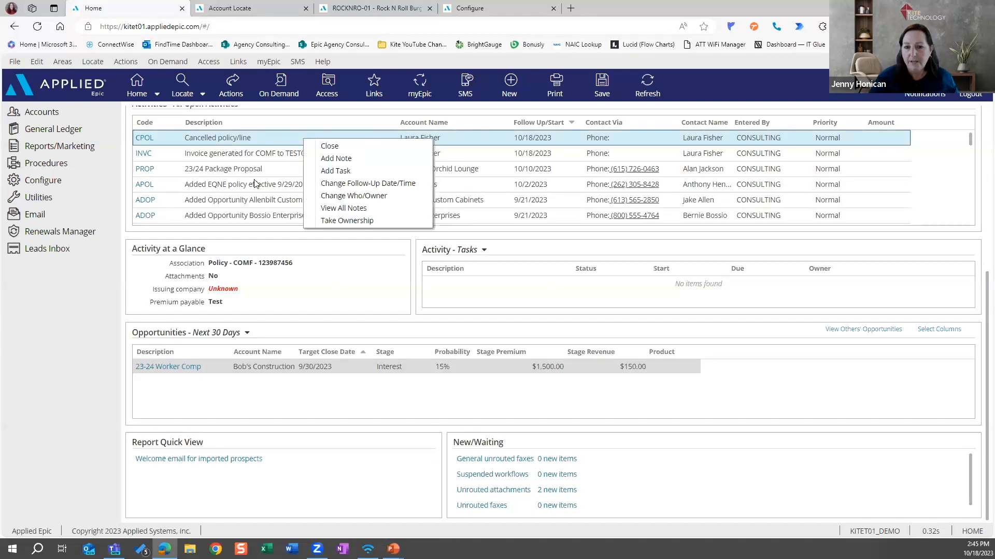
pyautogui.rightClick(241, 199)
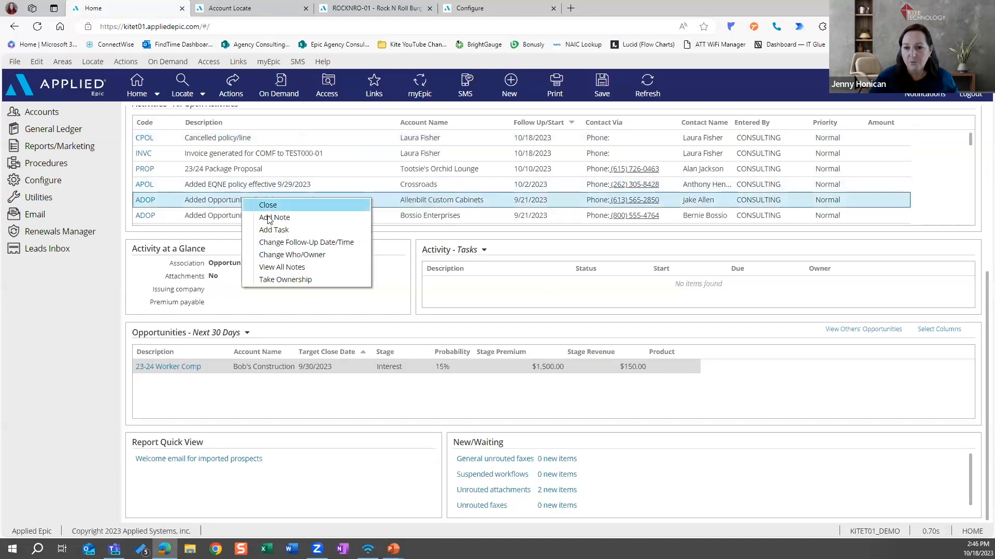
pyautogui.click(287, 267)
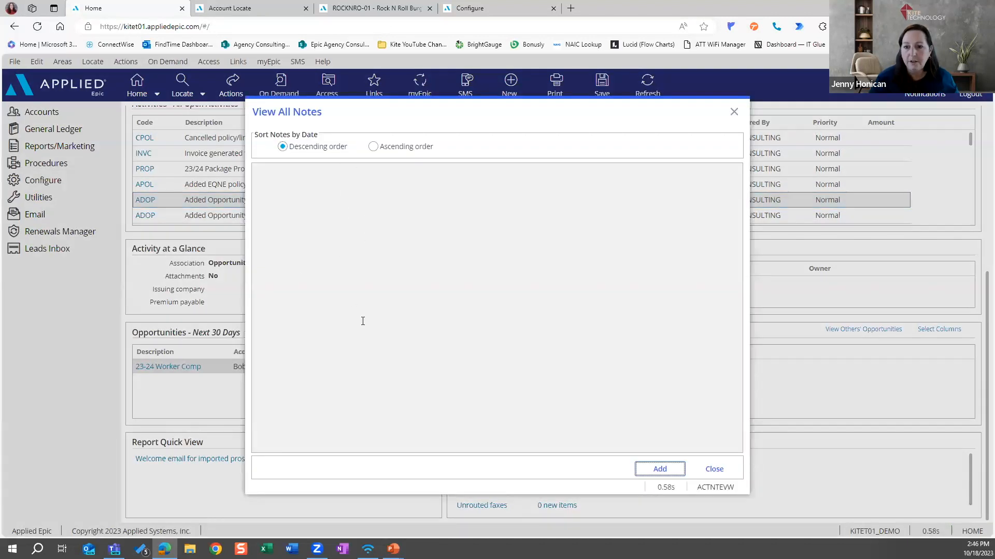
pyautogui.click(715, 469)
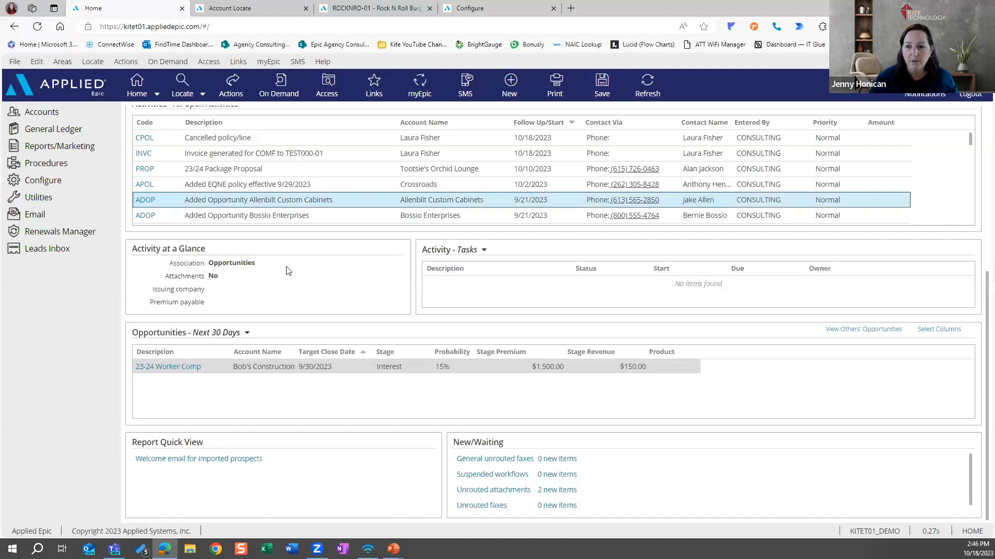
pyautogui.hotkey('alt', 'Tab')
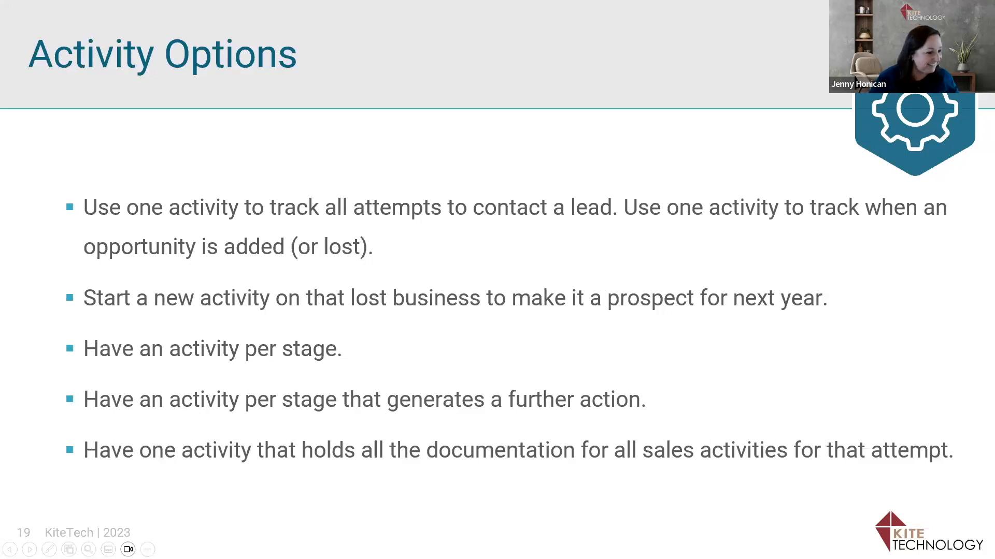
pyautogui.press('Right')
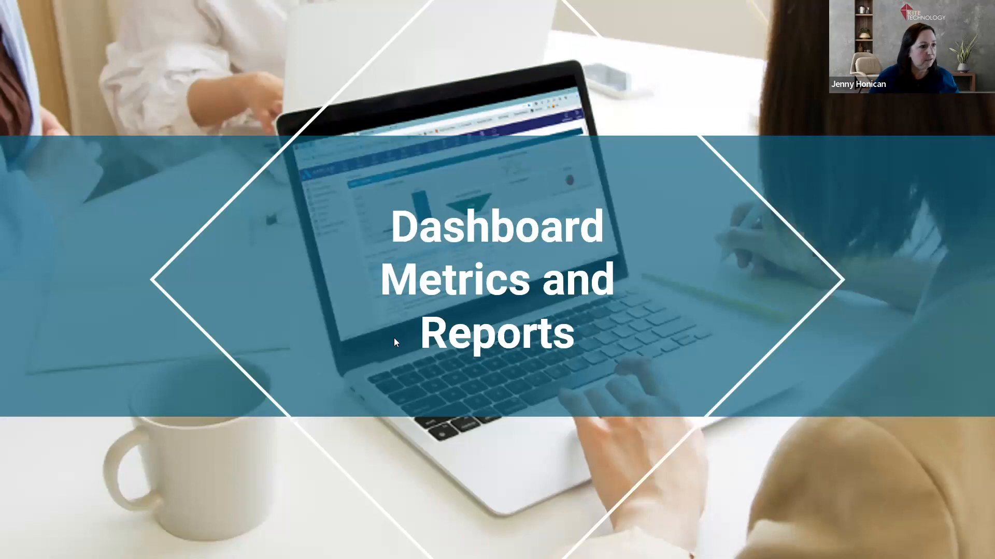
# Select the Account Code, Contact Name and Contact Via columns for display in the Home page's opportunities list
pyautogui.hotkey('alt', 'Tab')
pyautogui.moveTo(978, 309); pyautogui.dragTo(978, 327)
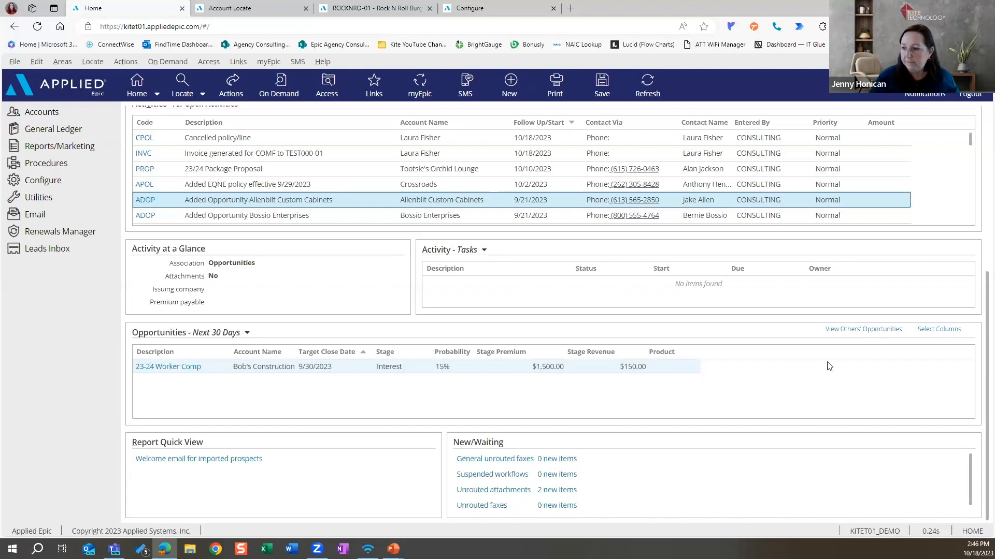
pyautogui.click(939, 330)
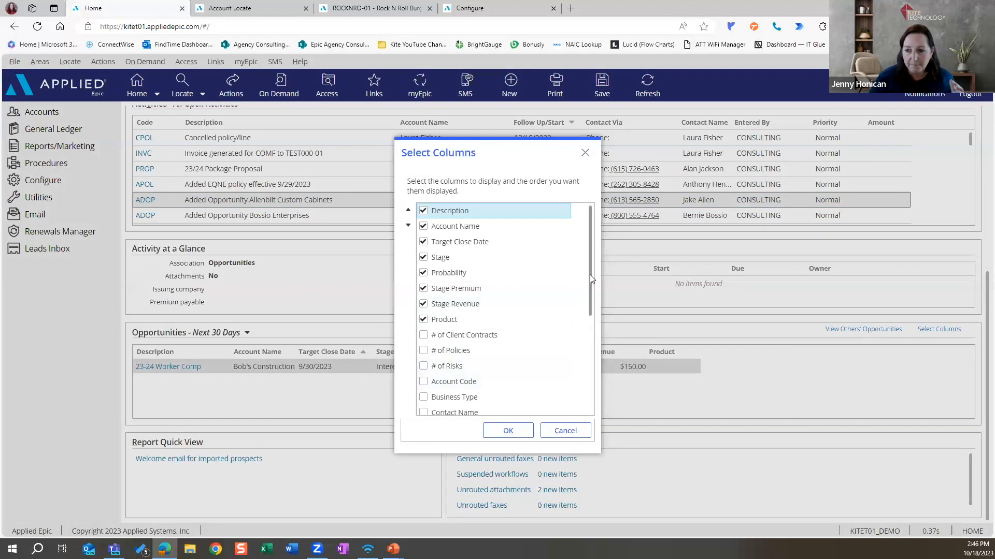
pyautogui.moveTo(590, 279); pyautogui.dragTo(590, 332)
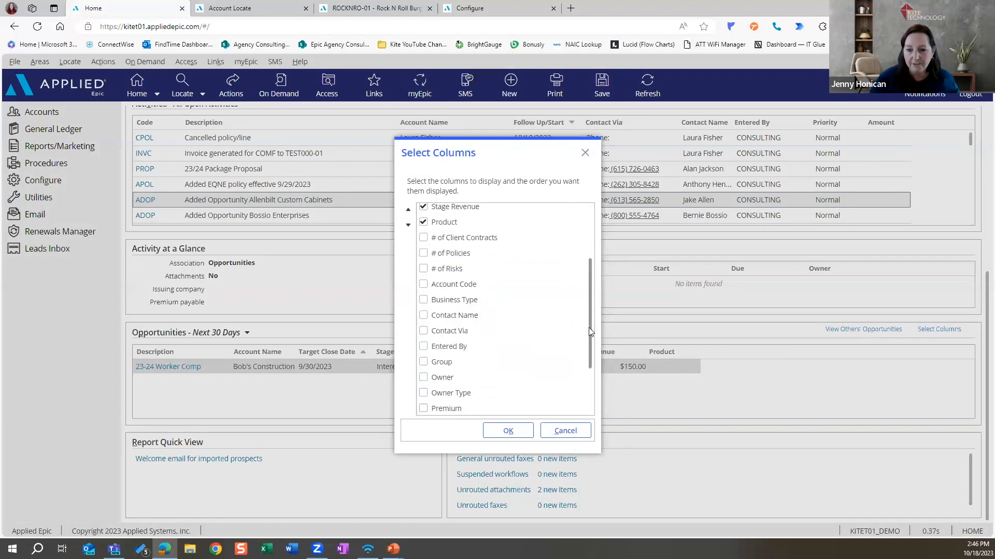
pyautogui.click(422, 284)
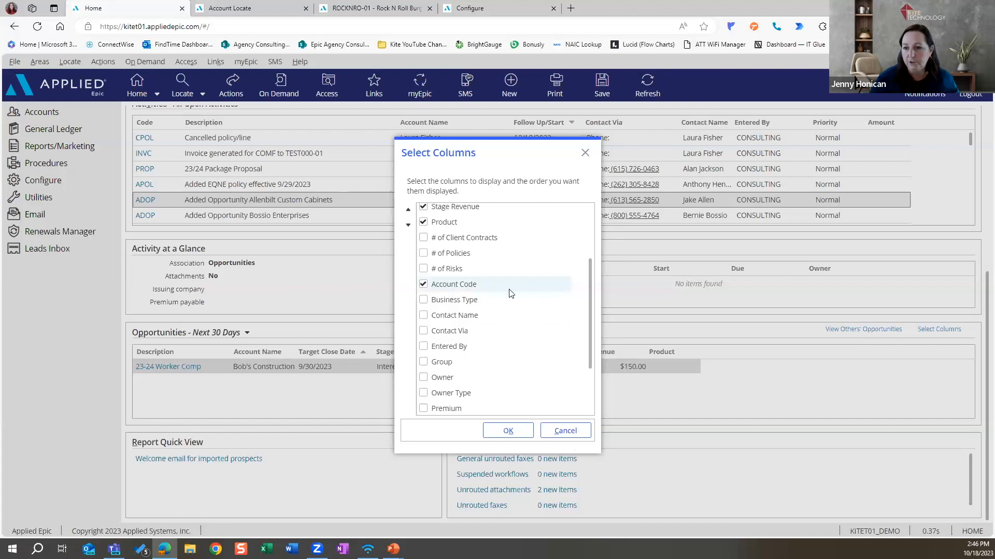
pyautogui.click(422, 316)
pyautogui.click(423, 331)
# Add the Owner, Owner Type, Premium, Revenue and Sales Manager columns to the opportunities list, and fit the Description column to its contents
pyautogui.moveTo(586, 312); pyautogui.dragTo(591, 361)
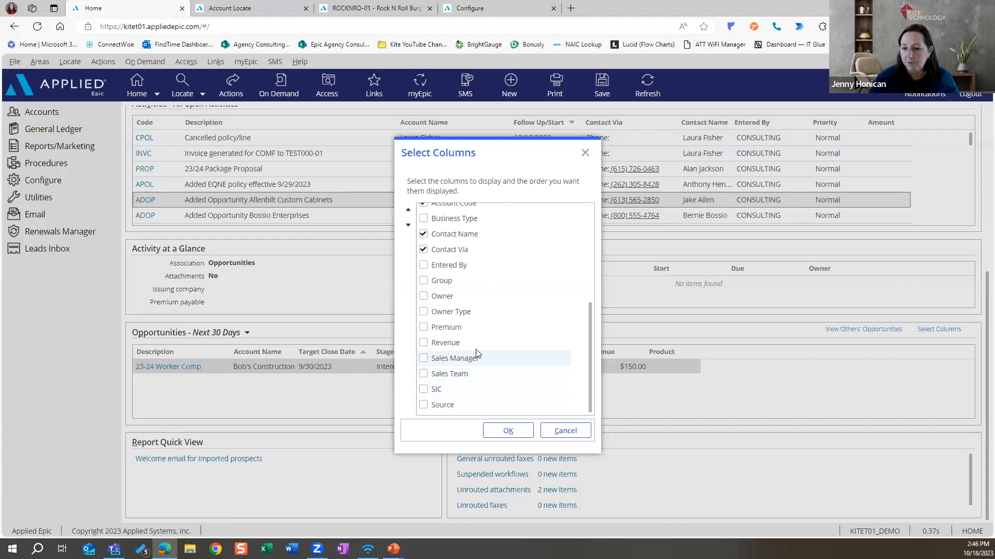
pyautogui.click(423, 332)
pyautogui.click(423, 342)
pyautogui.click(424, 296)
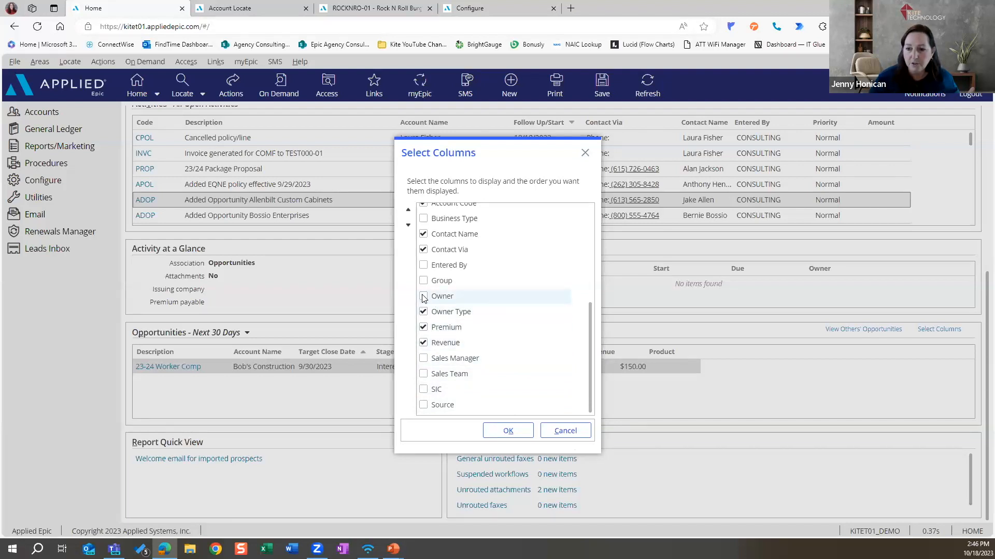
pyautogui.click(424, 358)
pyautogui.click(493, 430)
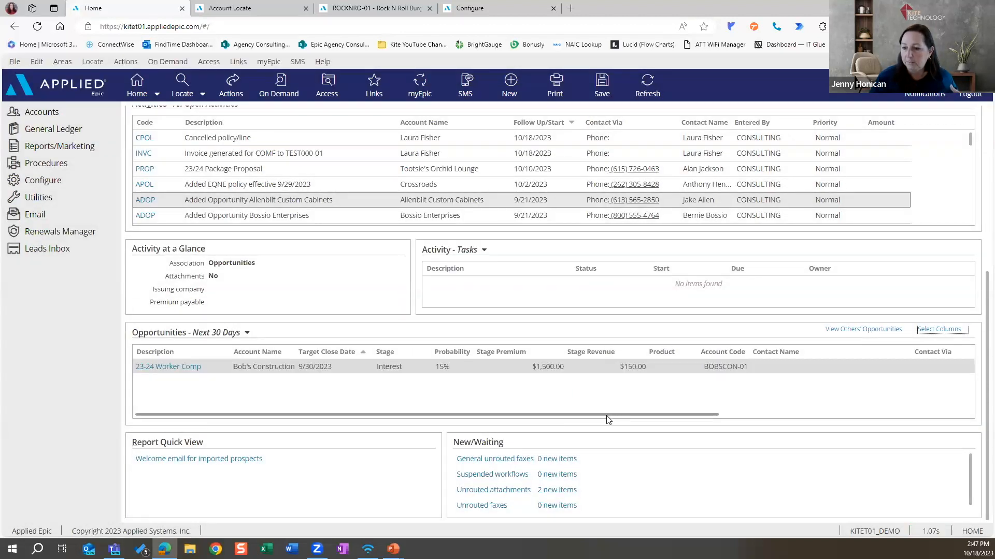
pyautogui.doubleClick(228, 353)
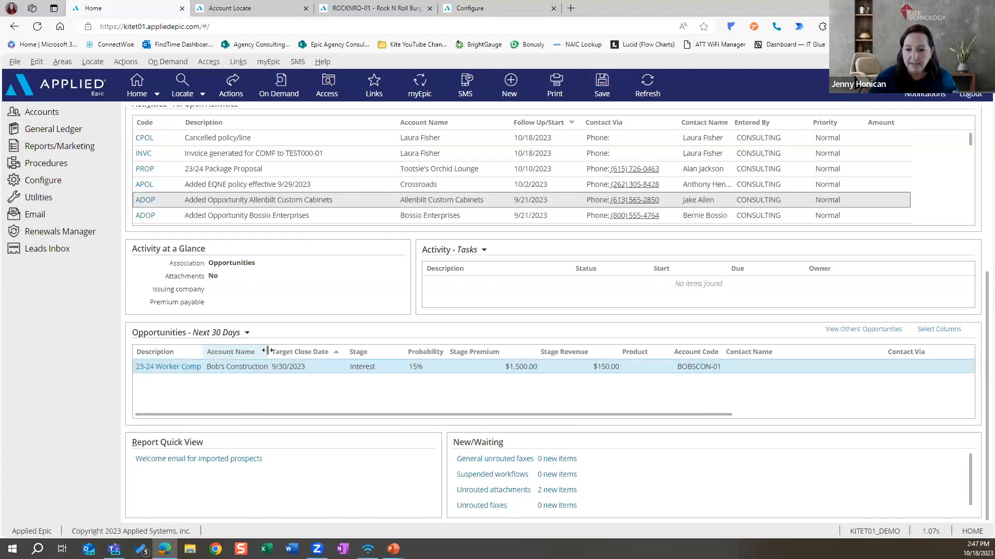
# Fit the Target Close Date, Stage and Contact Name columns of the opportunities list to their contents, and switch the Activity pane to Last Note Entered
pyautogui.doubleClick(344, 351)
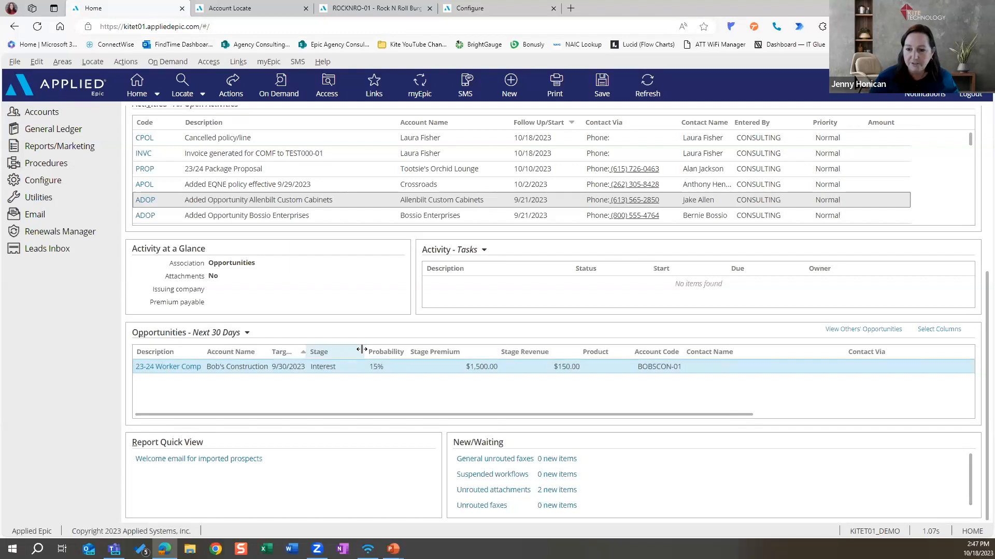
pyautogui.doubleClick(362, 351)
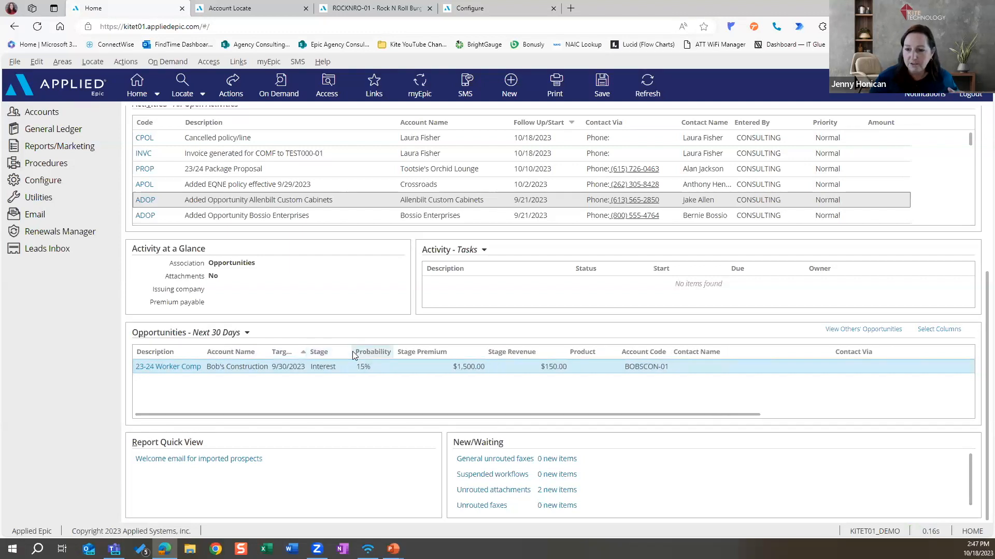
pyautogui.doubleClick(829, 347)
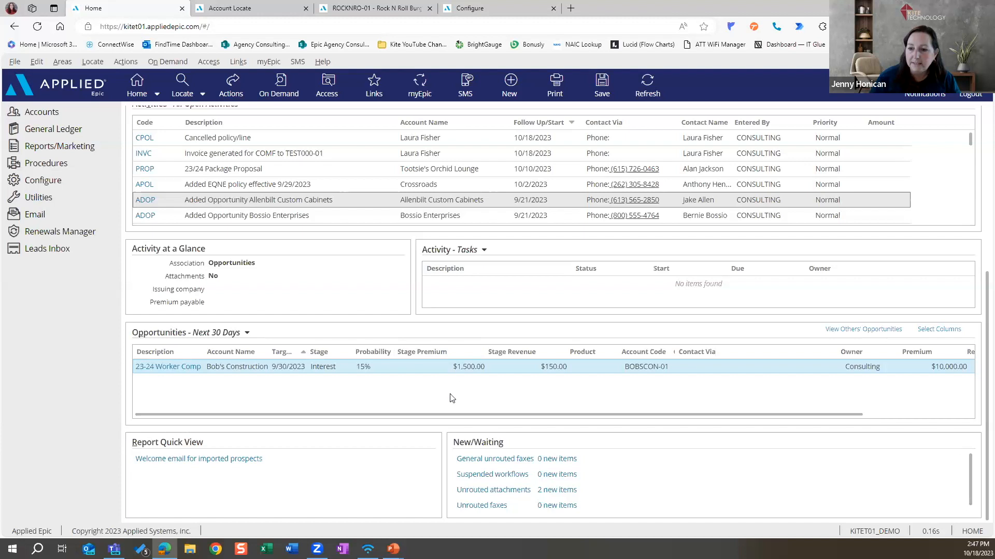
pyautogui.click(484, 249)
pyautogui.click(455, 275)
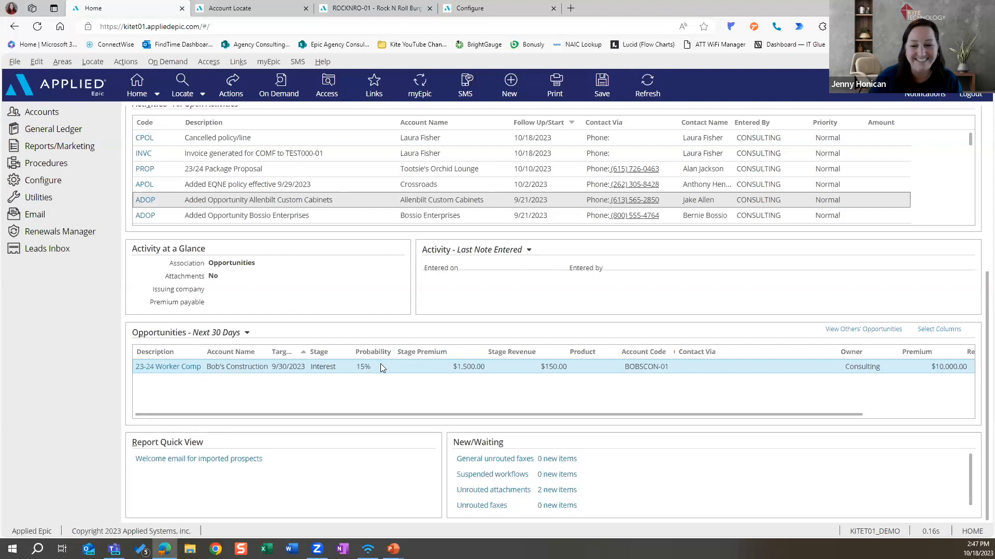
# Try out the View Others' Opportunities criteria with type Owner and target close date through next 30 days, and close without viewing
pyautogui.click(876, 330)
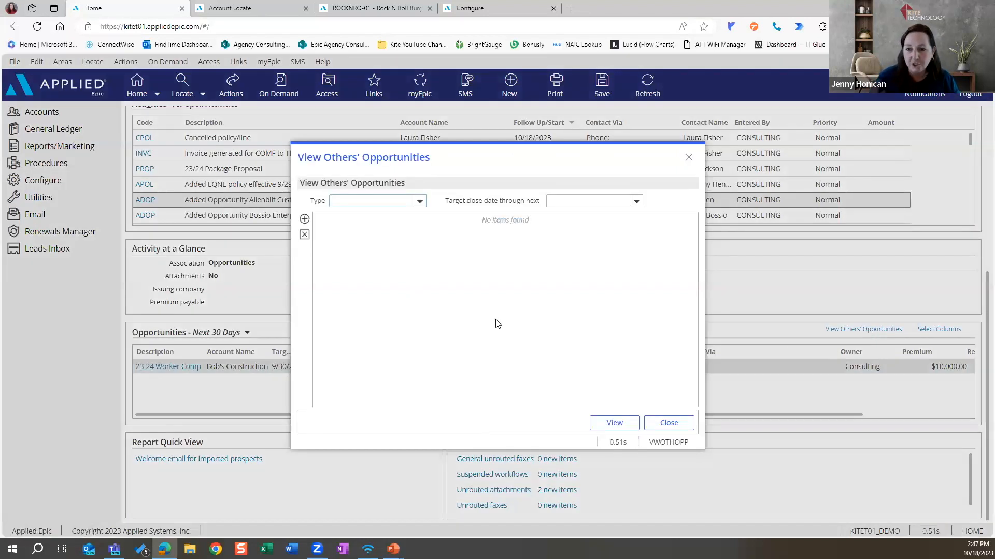
pyautogui.click(420, 201)
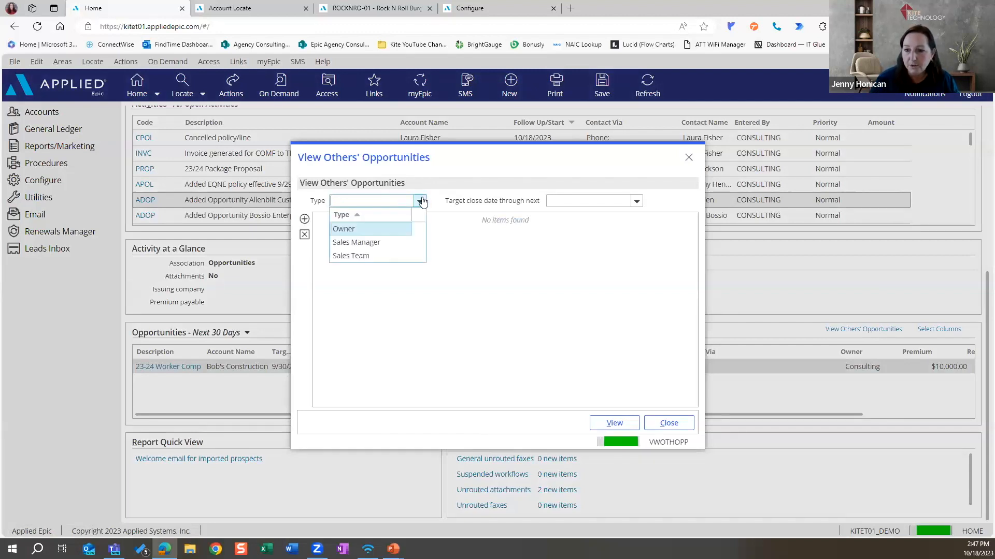
pyautogui.click(395, 223)
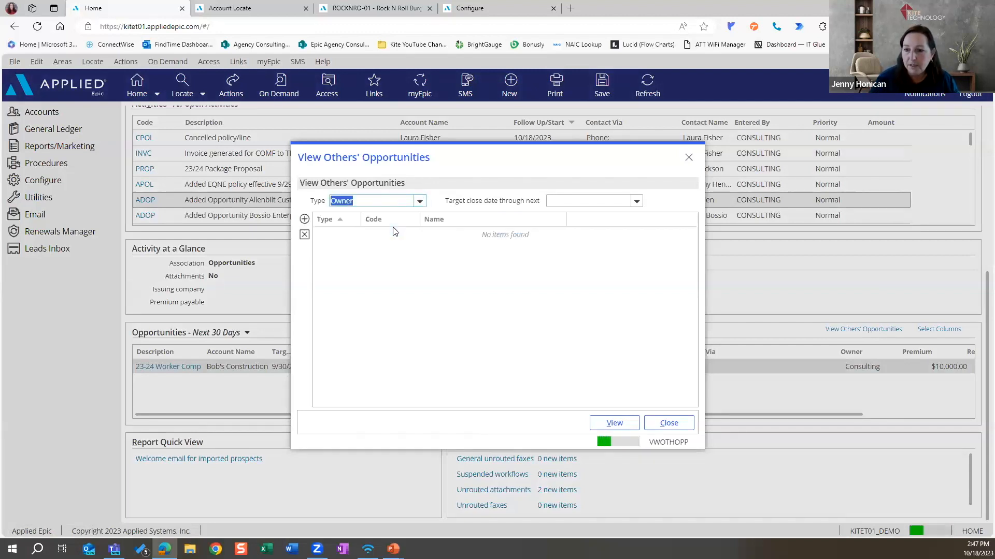
pyautogui.click(636, 201)
pyautogui.click(604, 231)
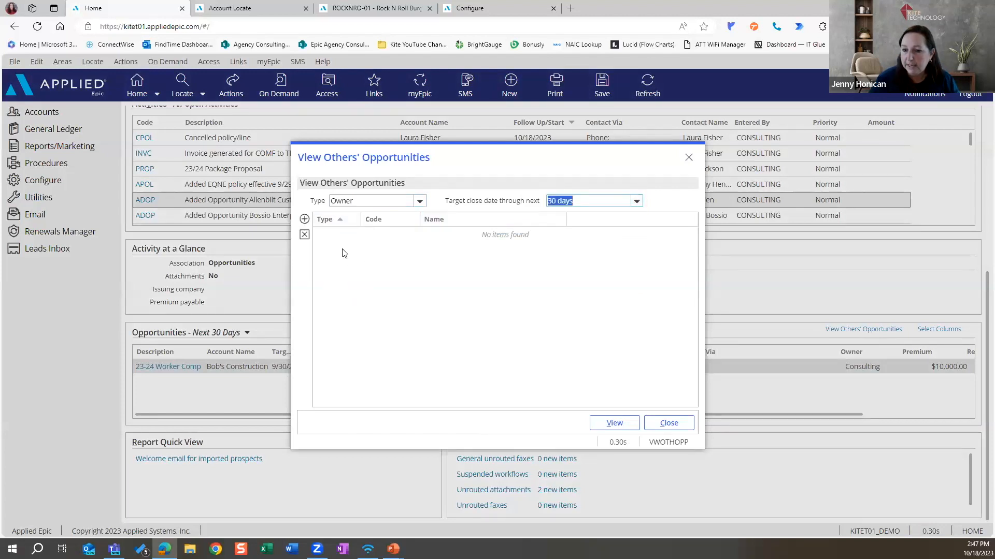
pyautogui.click(635, 202)
pyautogui.click(604, 241)
pyautogui.click(675, 429)
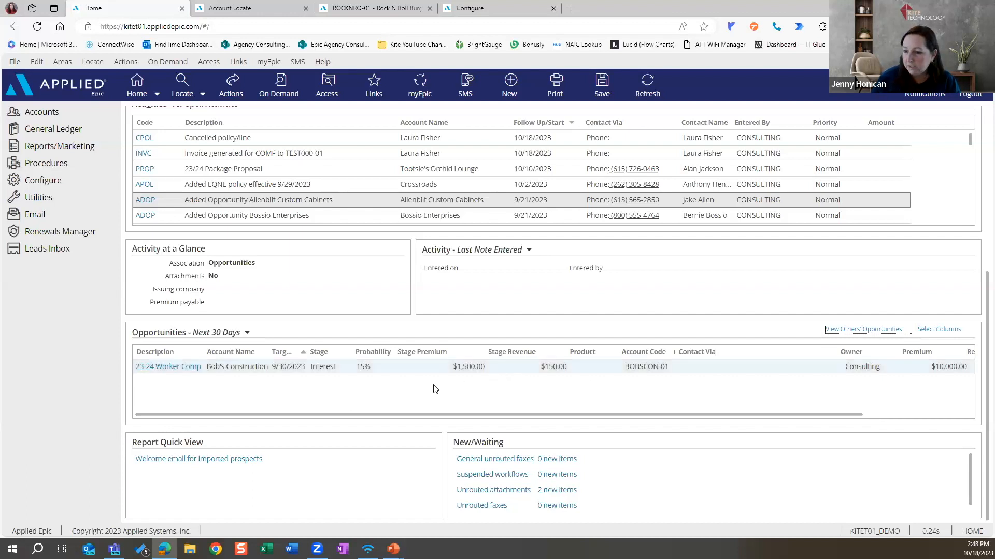
# Examine which actions are available for the Bob's Construction opportunity directly from the Home page's opportunities list
pyautogui.rightClick(311, 368)
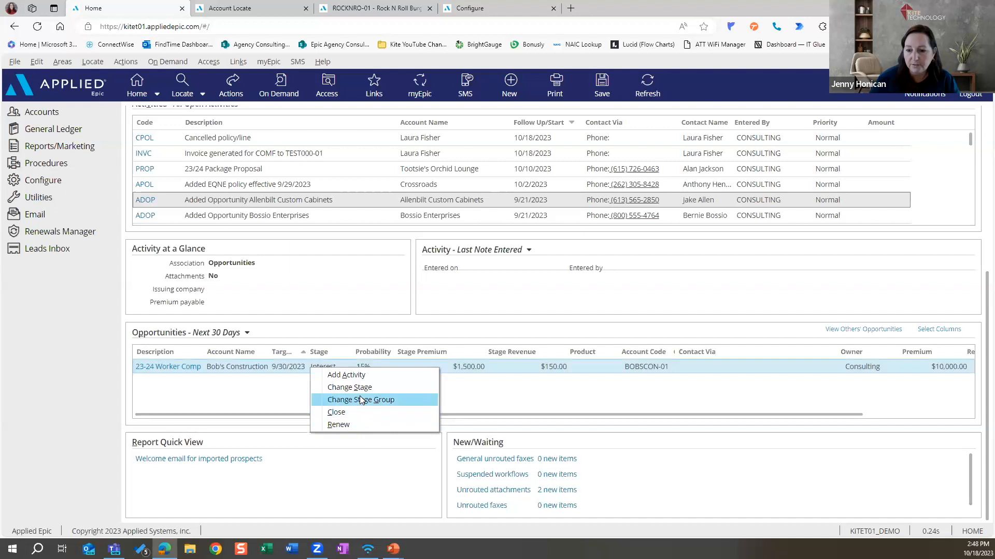
pyautogui.click(275, 396)
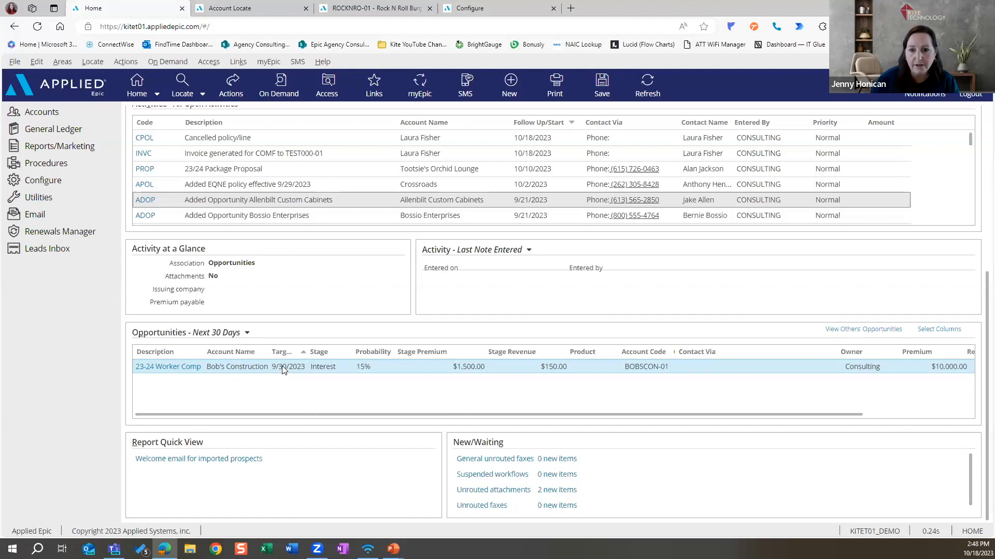
pyautogui.click(233, 88)
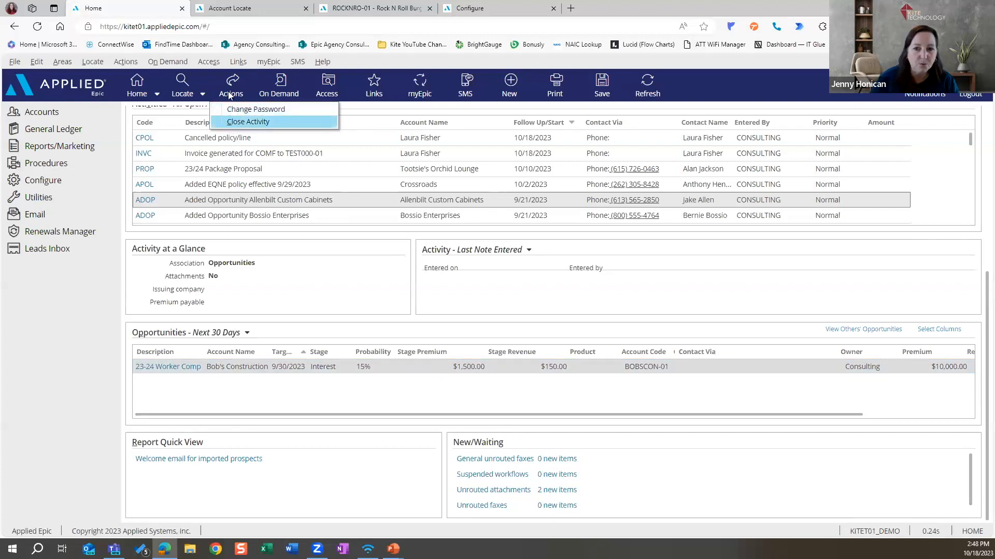
pyautogui.rightClick(334, 368)
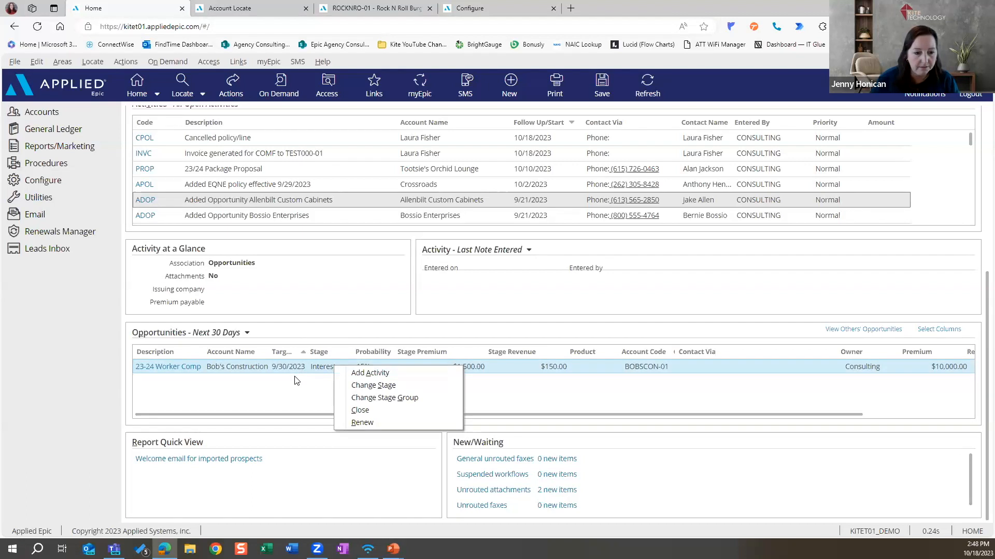
pyautogui.click(544, 384)
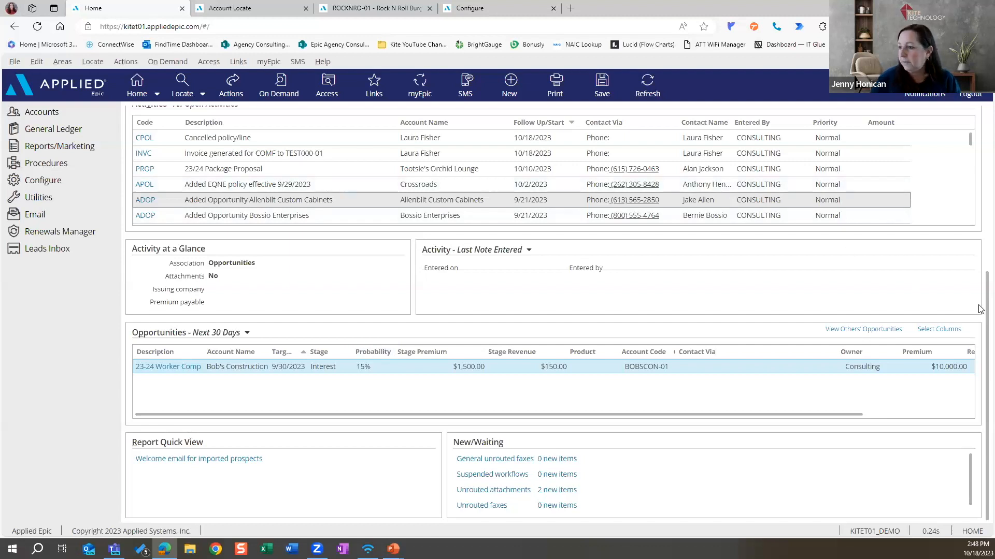
# Switch from the presentation to Applied Epic, and view the dashboards for Thunder Sales Team, Unassigned and All Teams in turn
pyautogui.scroll(5, 979, 233)
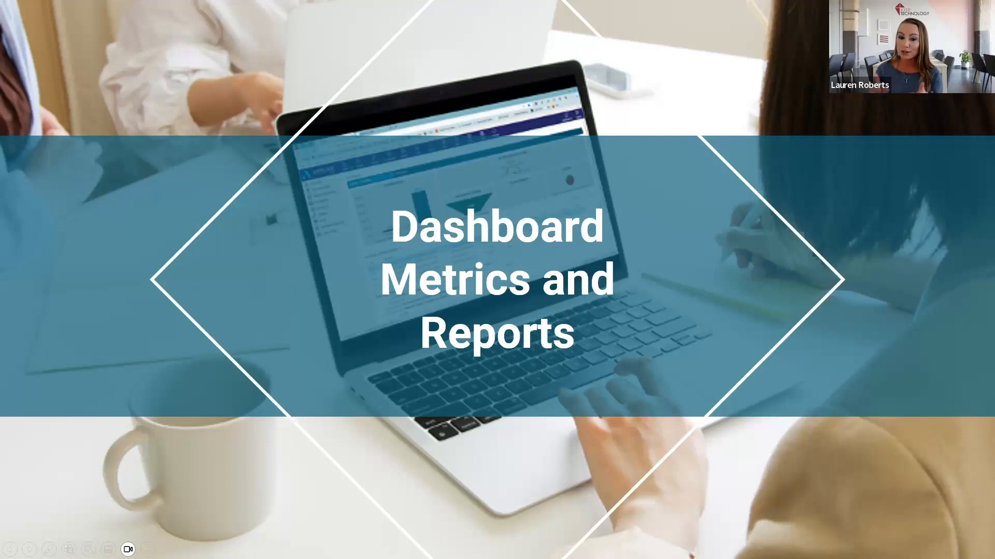
pyautogui.hotkey('alt', 'Tab')
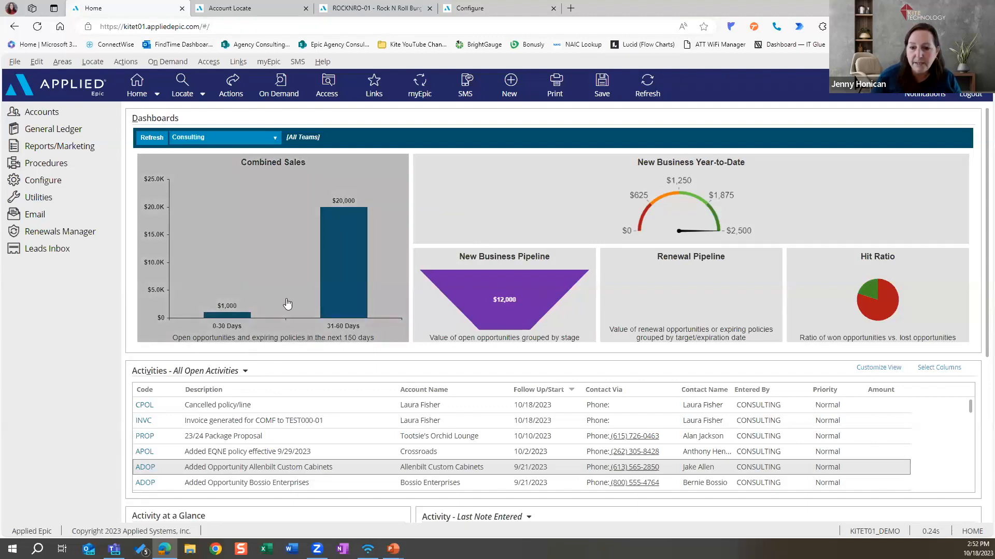
pyautogui.click(276, 139)
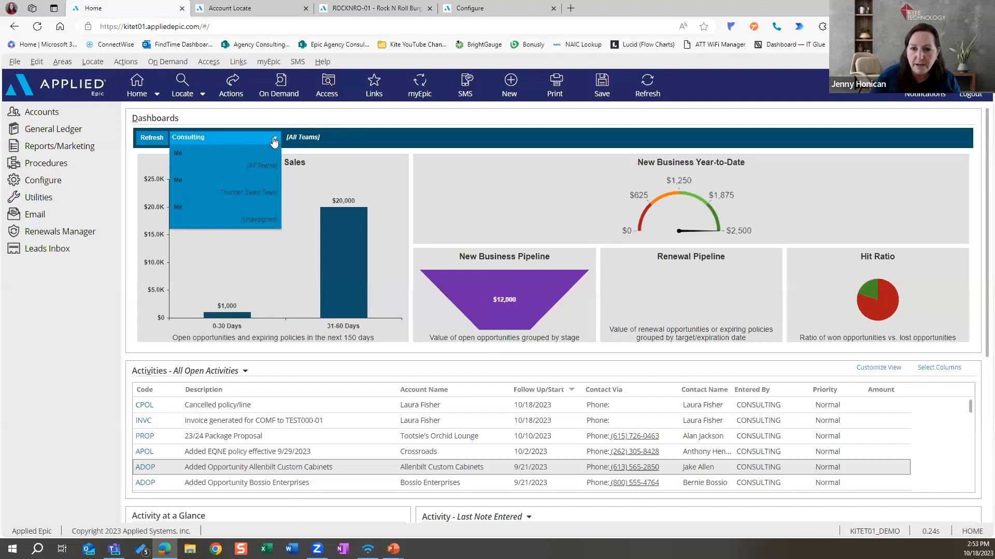
pyautogui.click(259, 188)
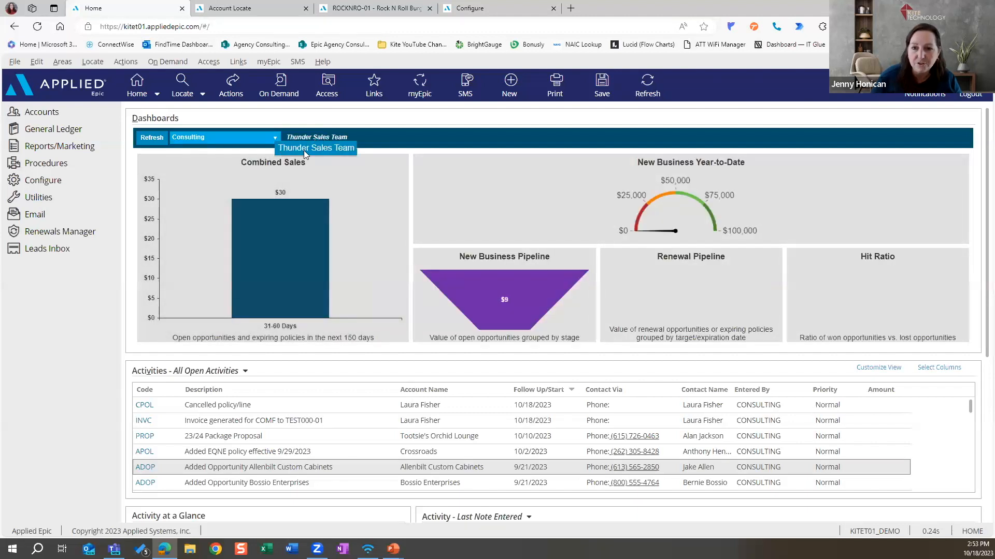
pyautogui.click(275, 138)
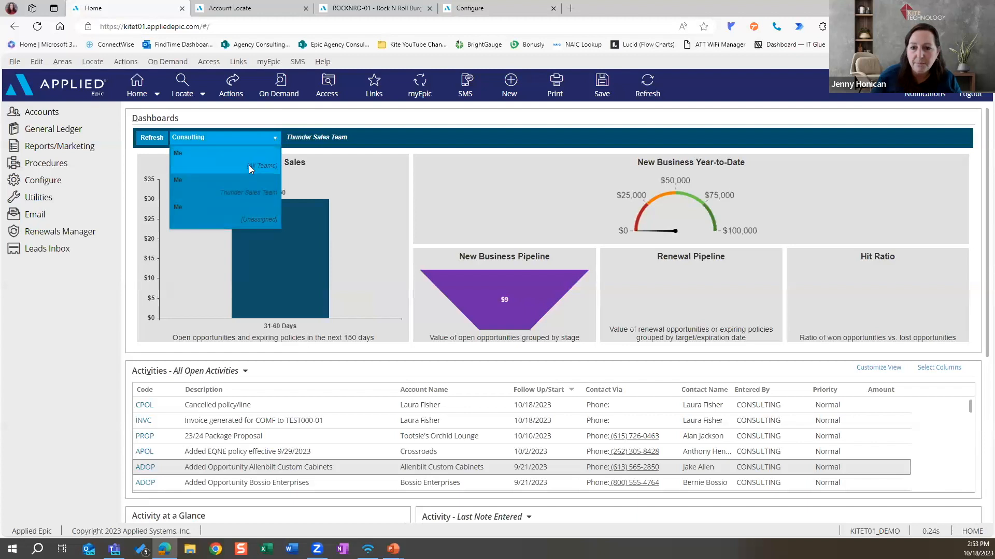
pyautogui.click(249, 217)
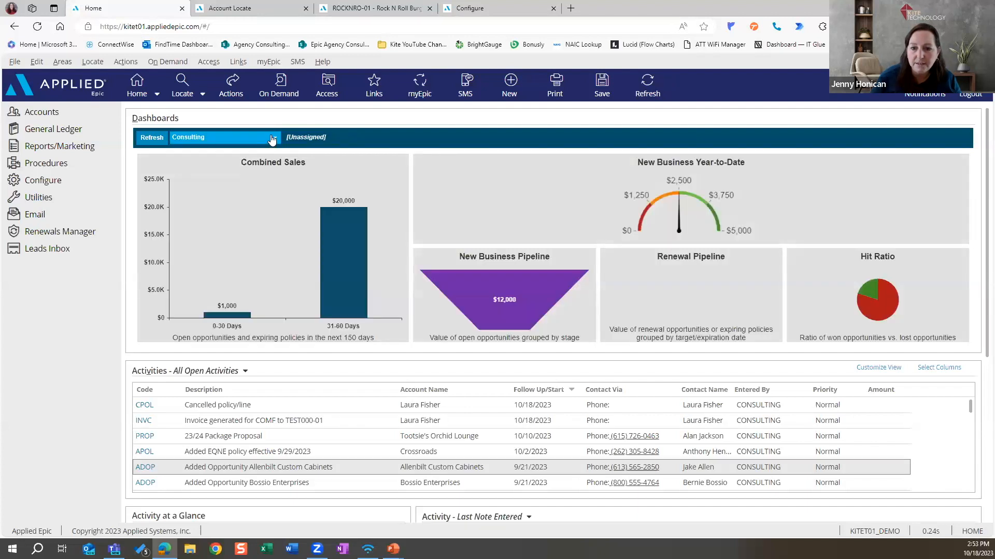
pyautogui.click(272, 139)
pyautogui.click(261, 159)
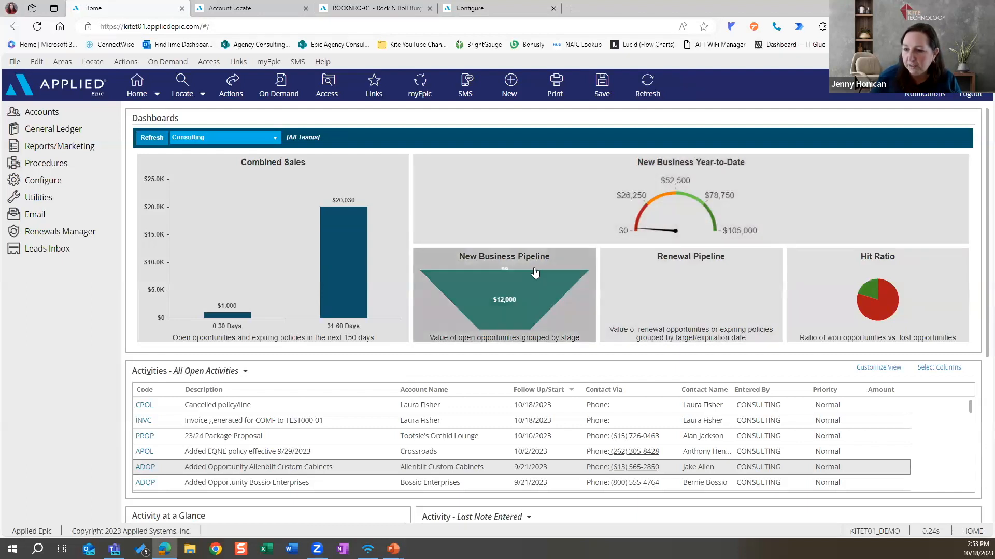
# Open the Combined Sales dashboard chart in detail and set its opportunity value to Premium
pyautogui.moveTo(493, 319)
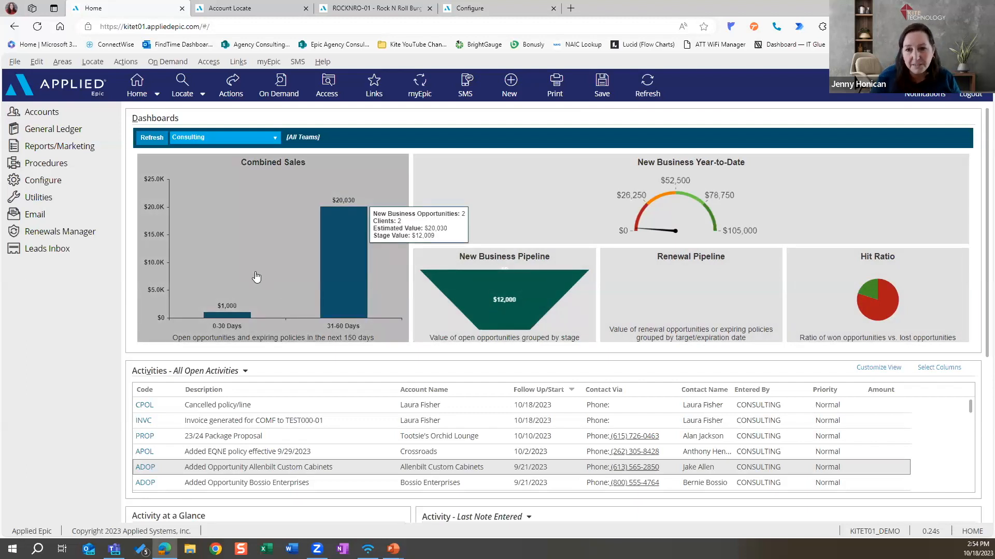
pyautogui.click(263, 269)
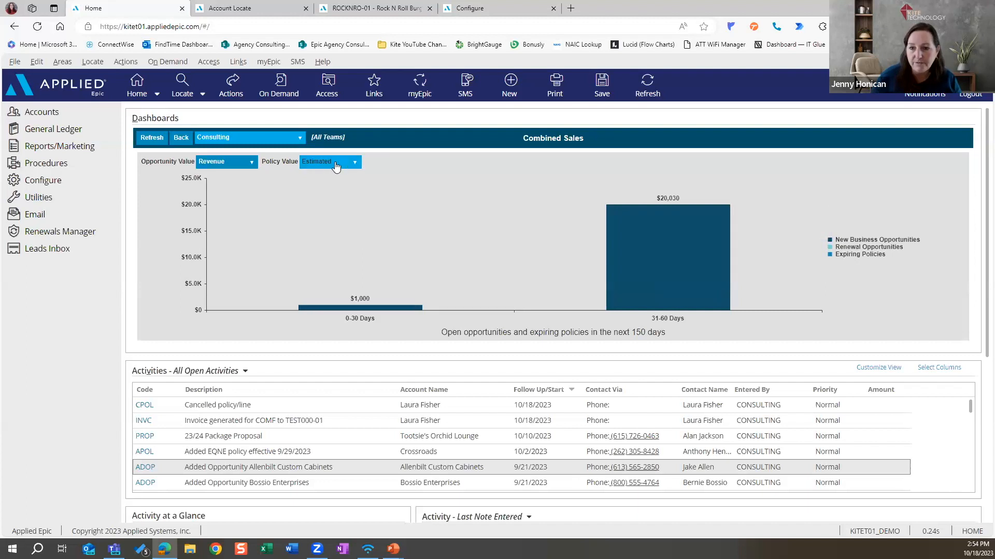
pyautogui.click(246, 164)
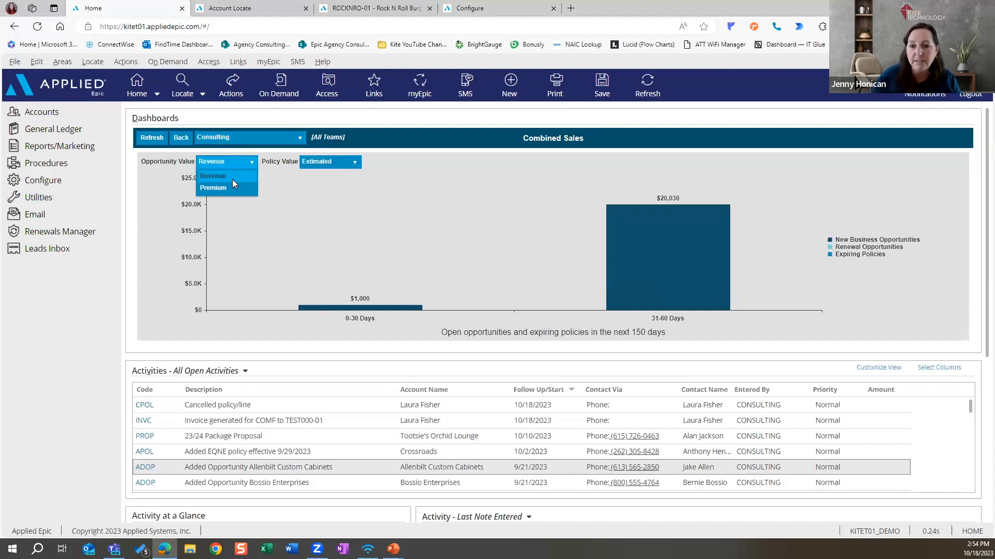
pyautogui.click(232, 190)
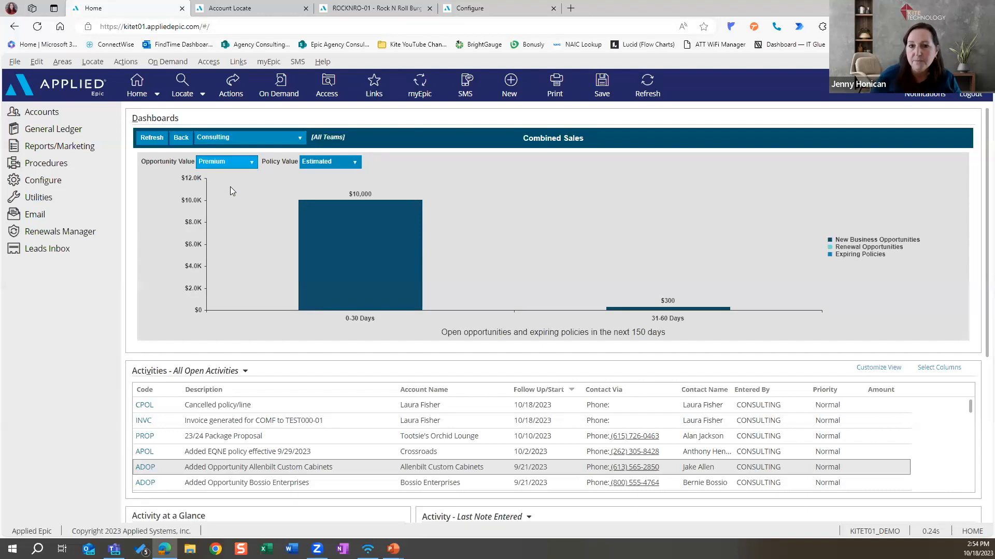
# View the opportunities behind the 0-30 Days bar of the Combined Sales chart, and return to the chart
pyautogui.moveTo(346, 246)
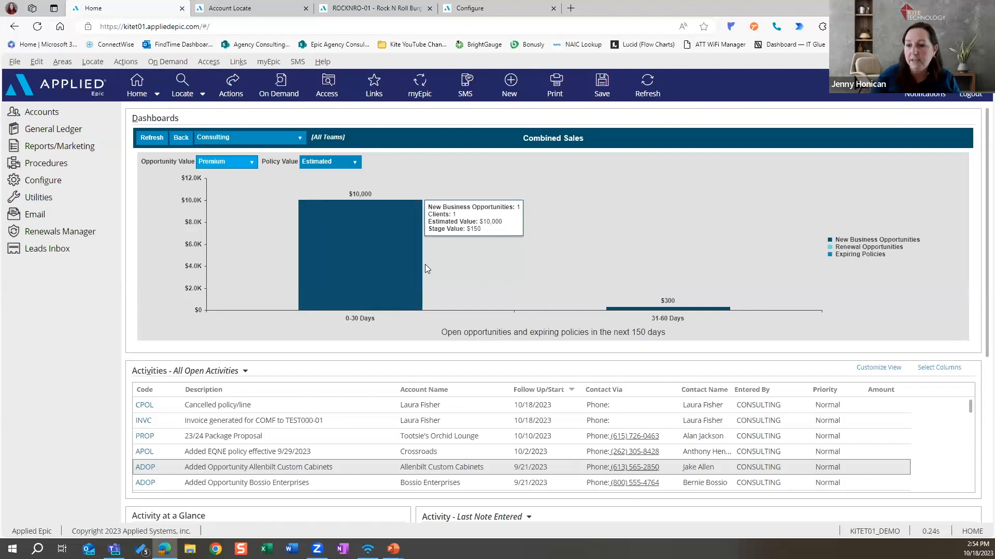
pyautogui.click(396, 262)
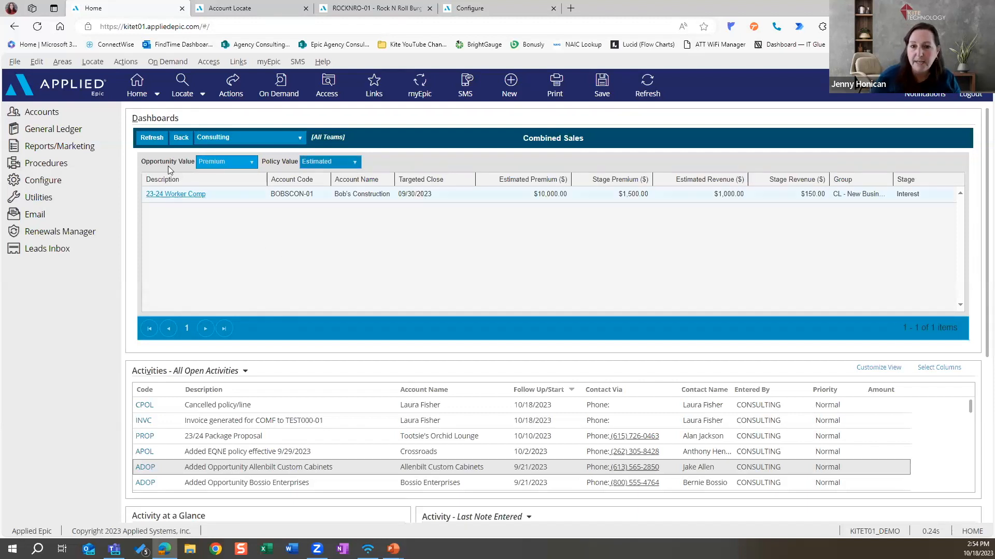
pyautogui.click(181, 138)
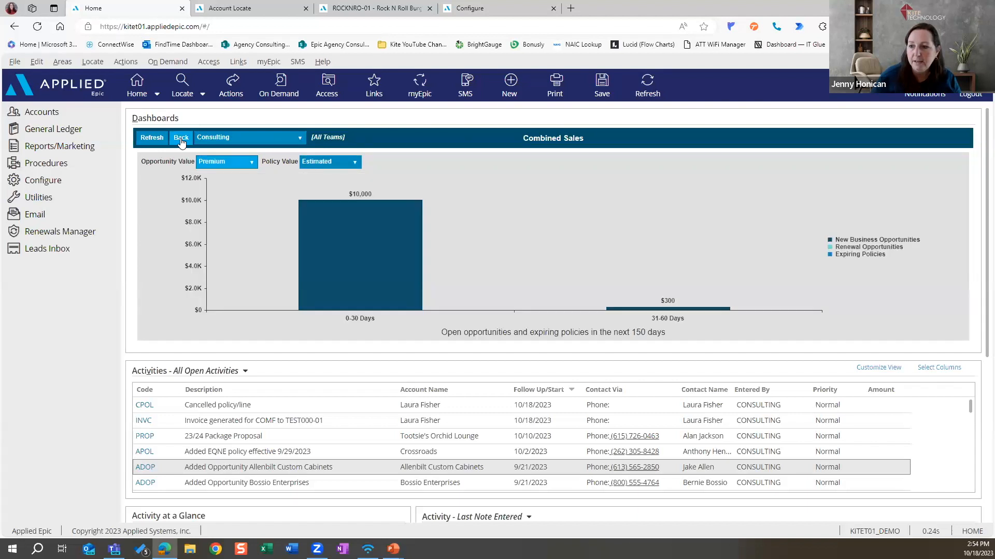
# List the opportunities behind the 31-60 Days bar with the Account Name column widened to show full names, and return to the chart
pyautogui.moveTo(667, 311)
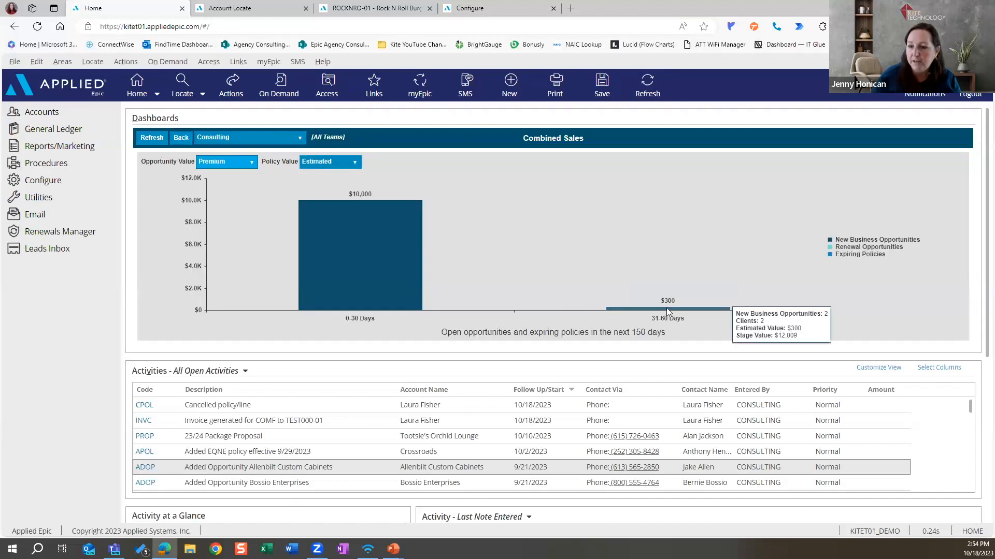
pyautogui.moveTo(357, 310)
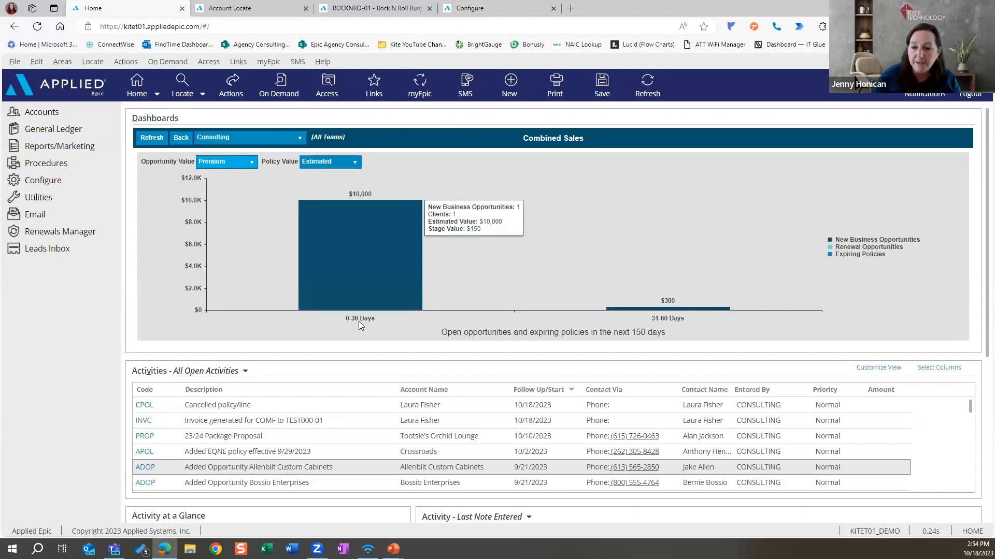
pyautogui.click(663, 308)
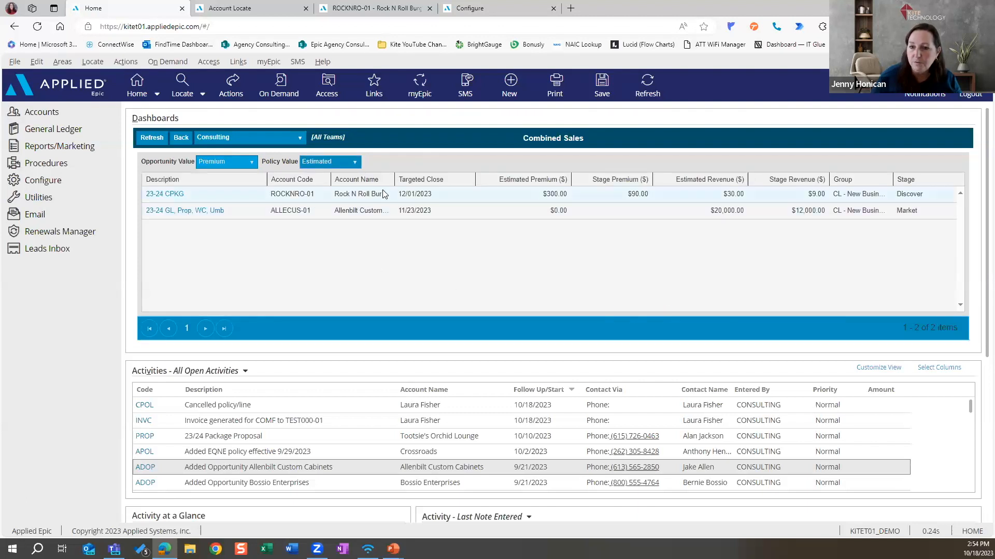
pyautogui.moveTo(394, 181); pyautogui.dragTo(450, 181)
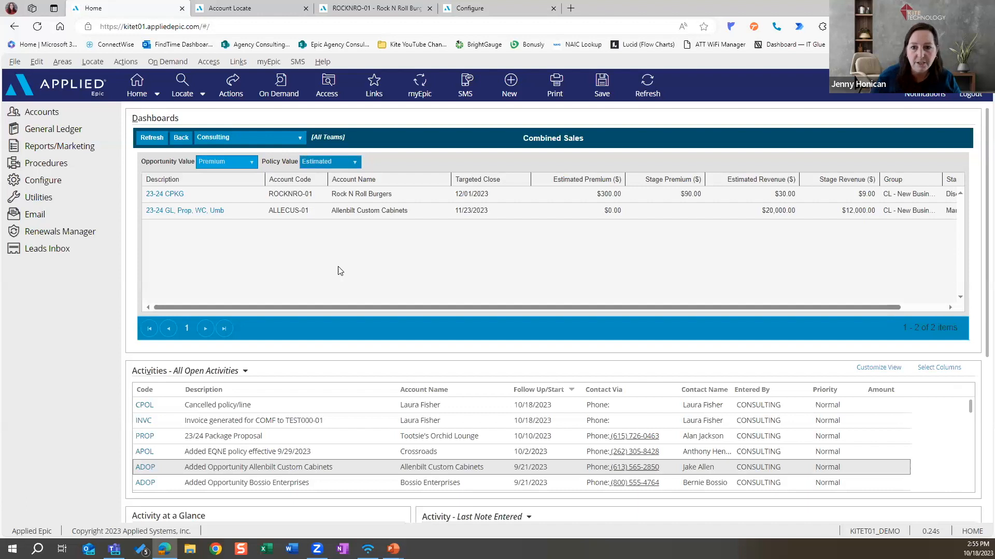
pyautogui.click(181, 138)
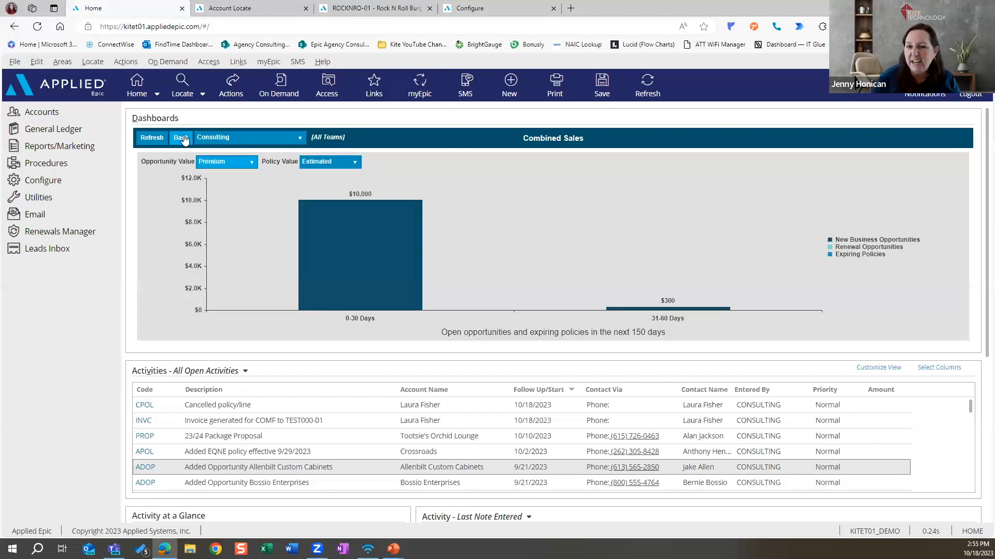
# Open the New Business Year-to-Date gauge from the dashboard overview and list the opportunities behind it
pyautogui.click(184, 139)
pyautogui.click(683, 200)
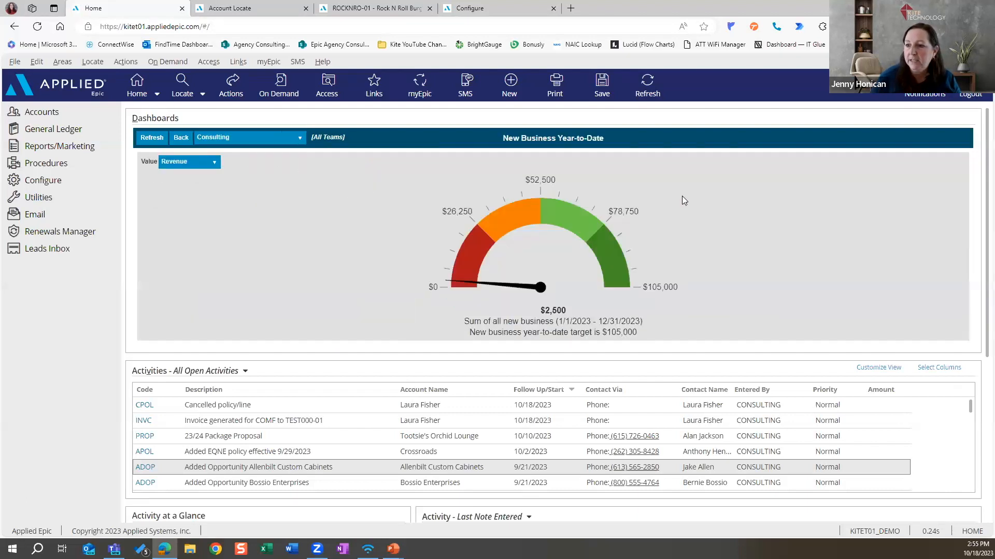
pyautogui.click(484, 243)
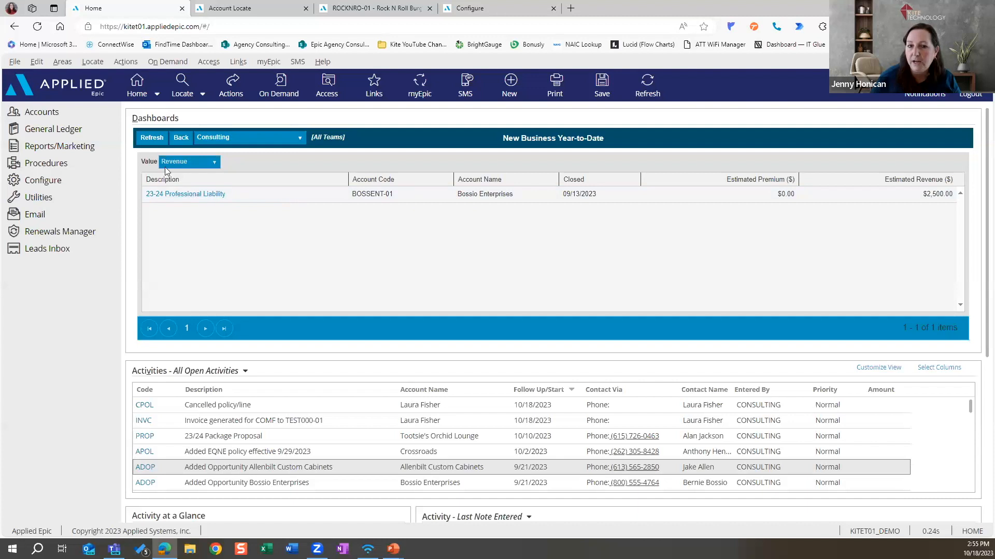
# Return to the New Business Year-to-Date gauge, check its value options, and go back to the dashboard overview
pyautogui.click(181, 138)
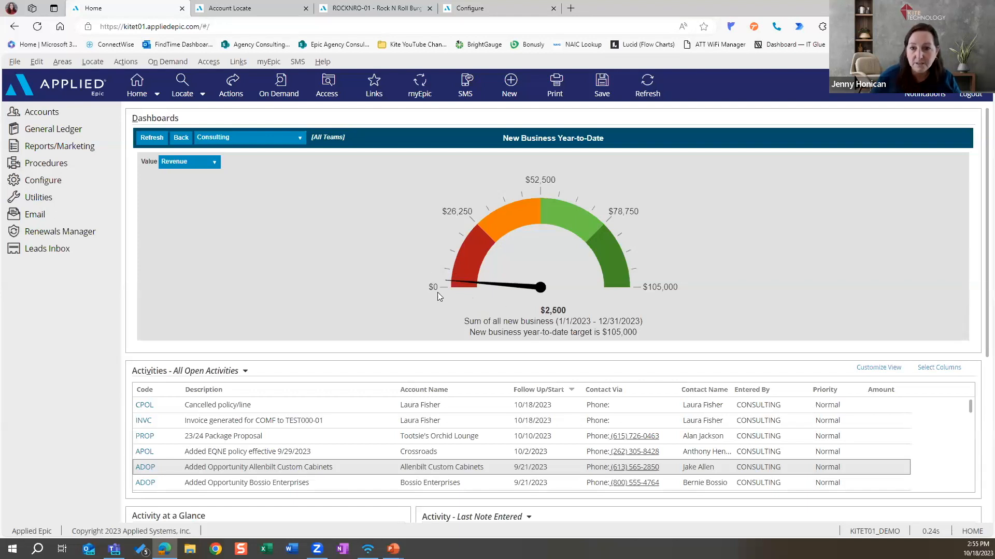
pyautogui.click(185, 163)
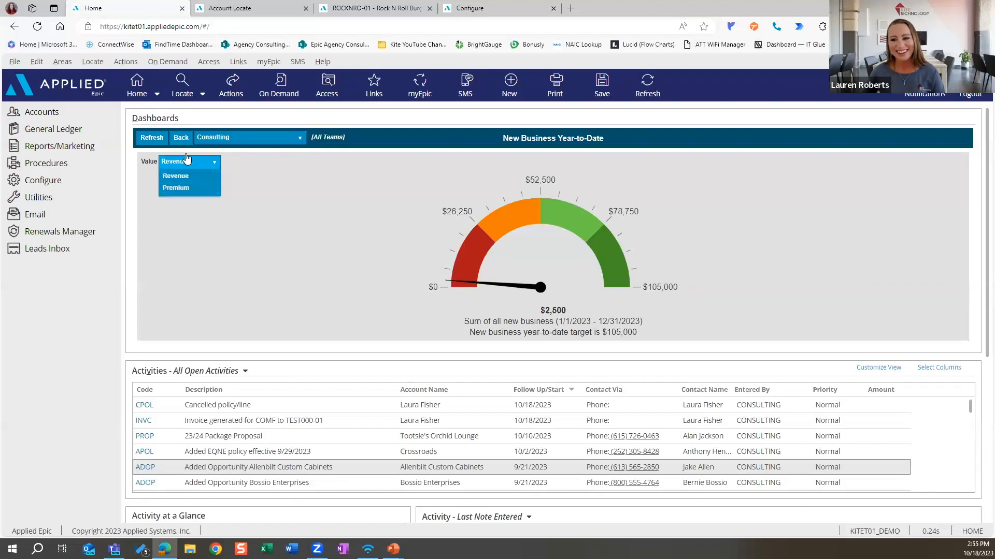
pyautogui.click(181, 137)
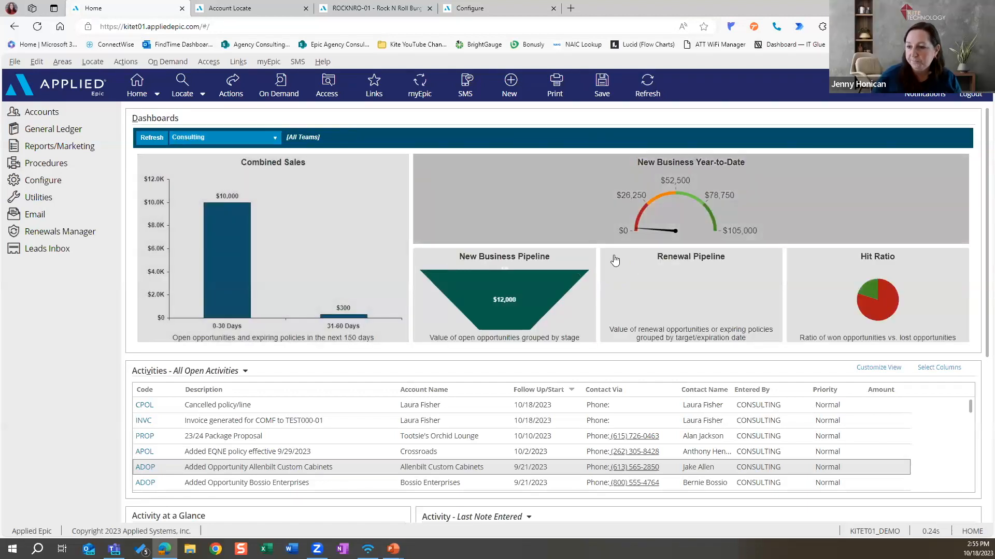
# Open the Hit Ratio chart in detail and inspect its closed start date calendar and value options without changing them
pyautogui.click(873, 286)
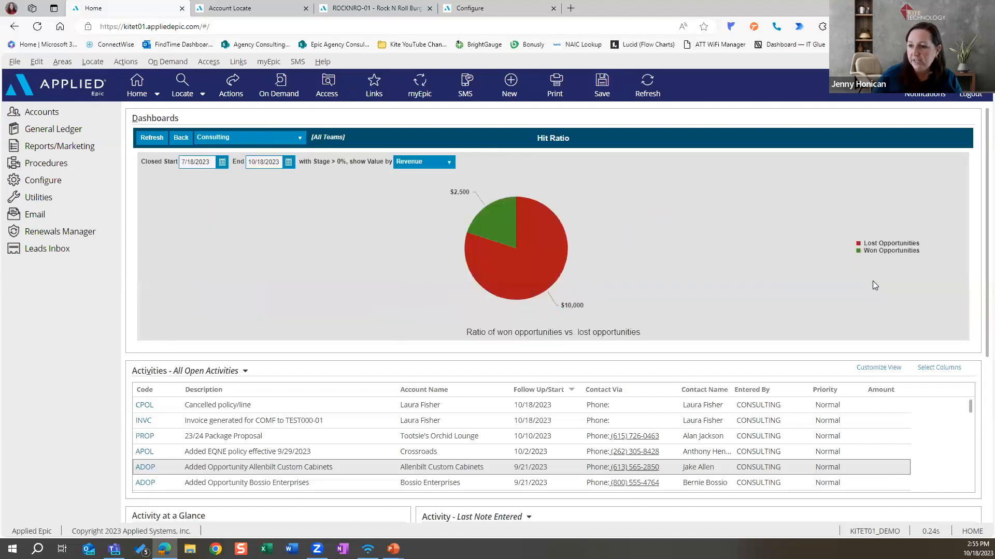
pyautogui.click(181, 138)
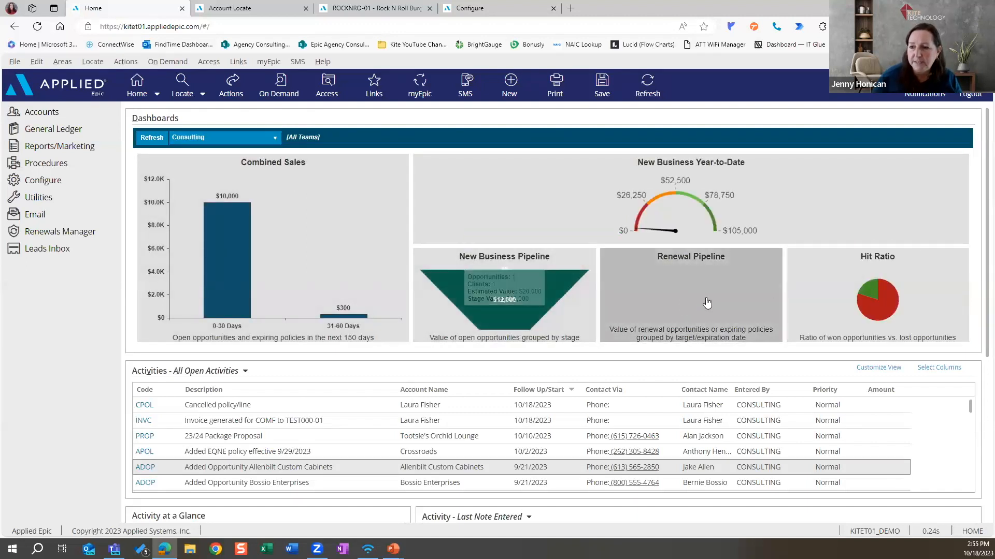
pyautogui.click(869, 292)
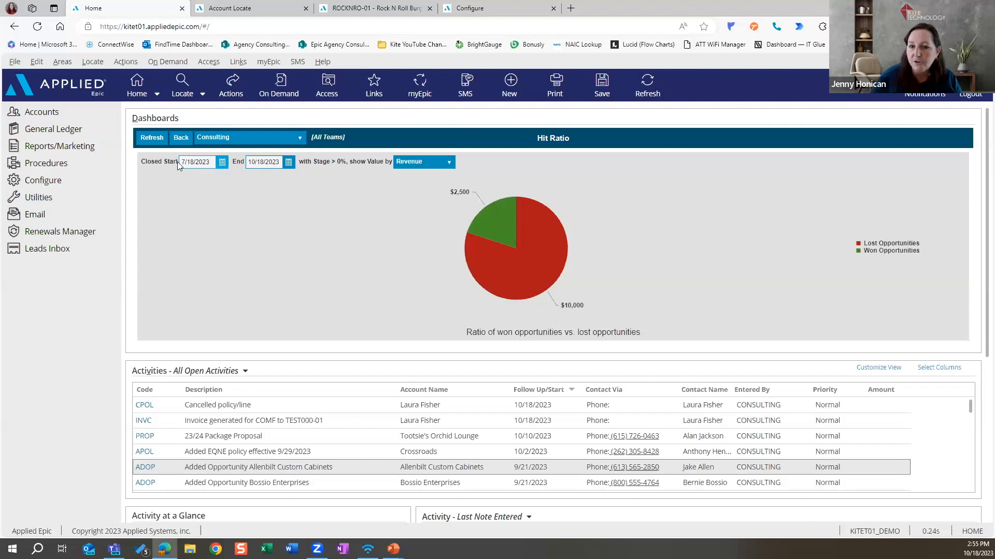
pyautogui.click(221, 162)
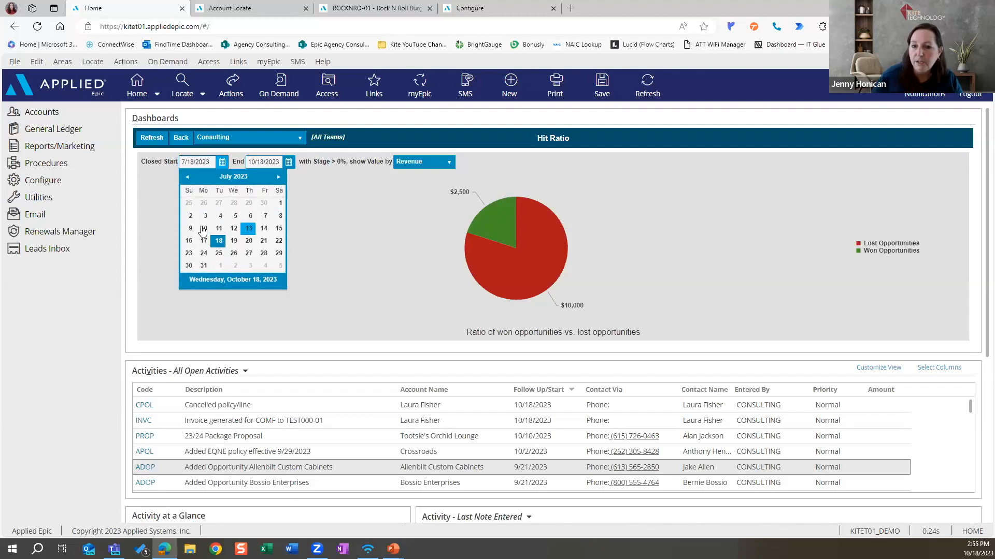
pyautogui.click(344, 243)
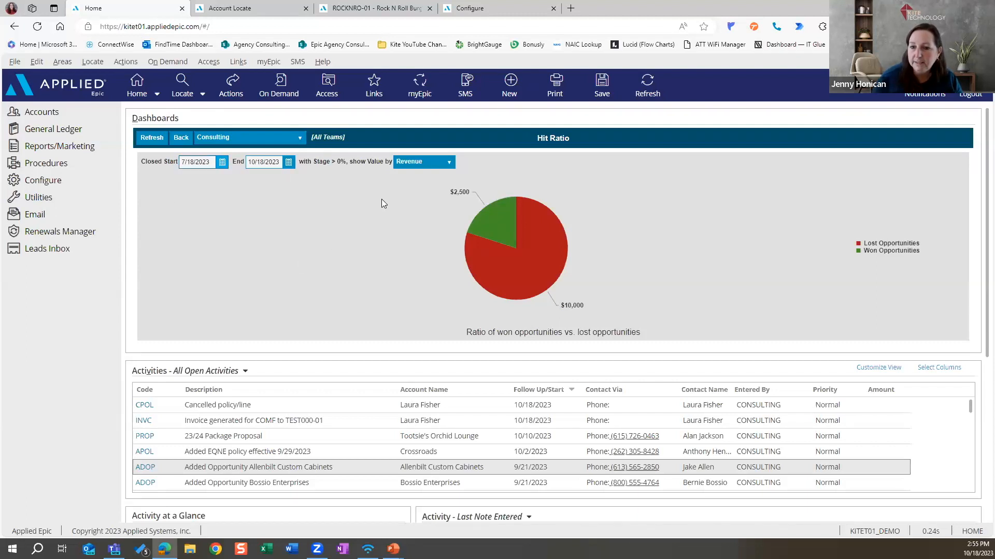
pyautogui.click(448, 162)
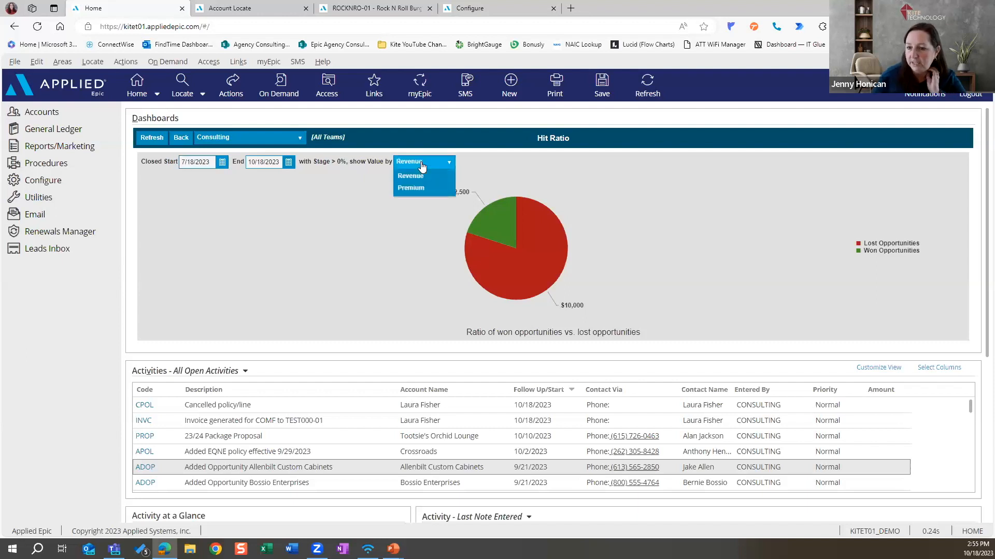
pyautogui.click(622, 284)
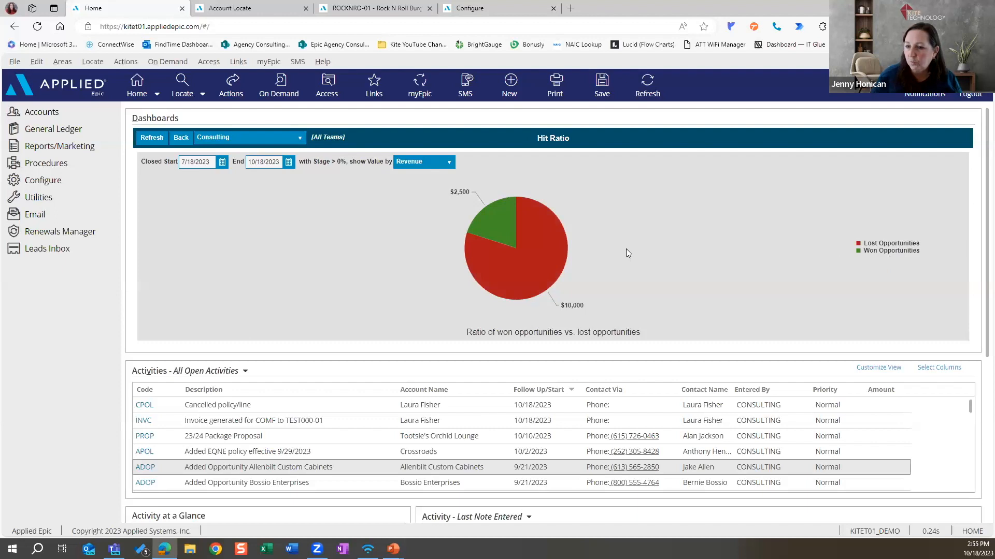
# List the lost opportunities behind the Hit Ratio pie, and return to the dashboard overview
pyautogui.click(549, 265)
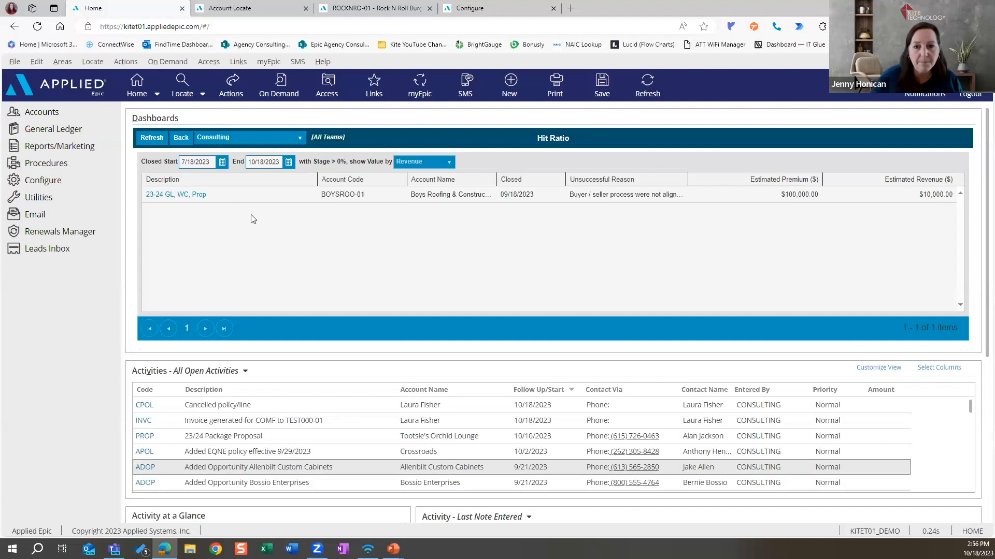
pyautogui.click(180, 140)
pyautogui.click(181, 140)
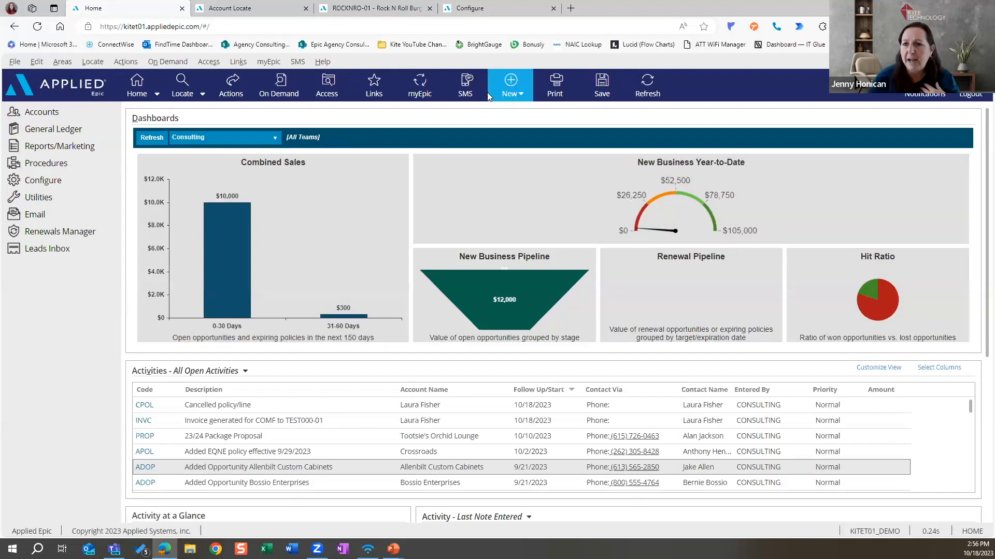
# Mark the Consulting employee account as both Sales manager and Executive in its sales settings, and save it
pyautogui.click(203, 94)
pyautogui.click(203, 111)
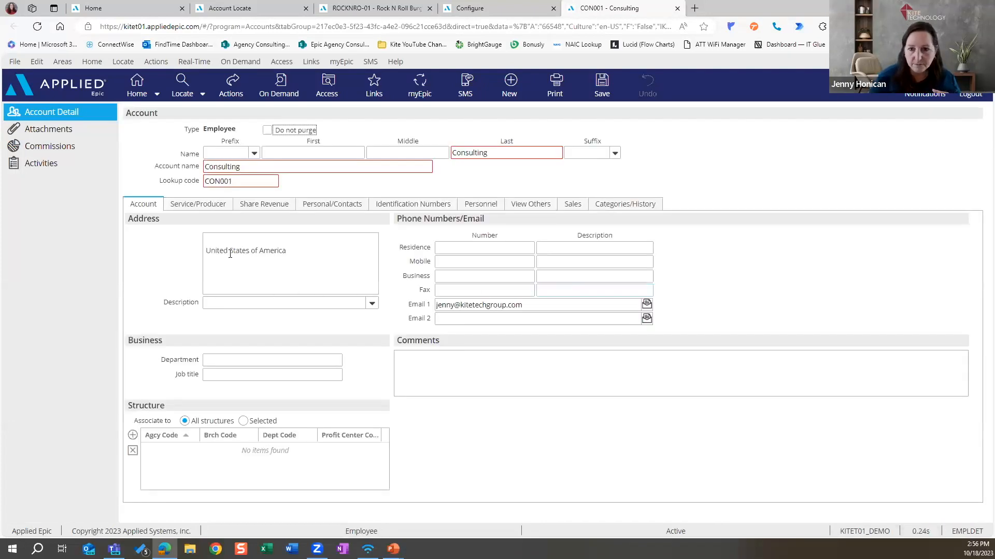
pyautogui.click(586, 207)
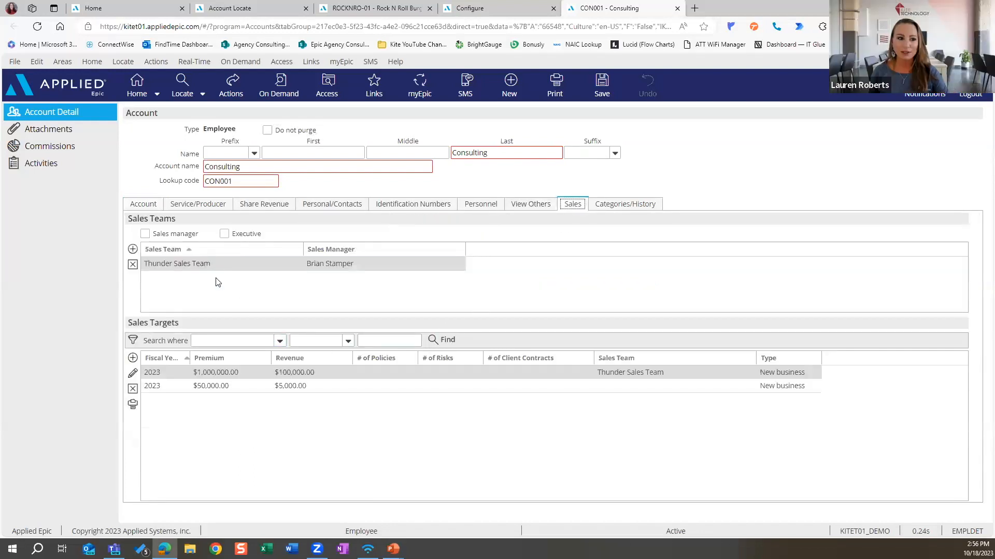
pyautogui.click(225, 234)
pyautogui.click(145, 234)
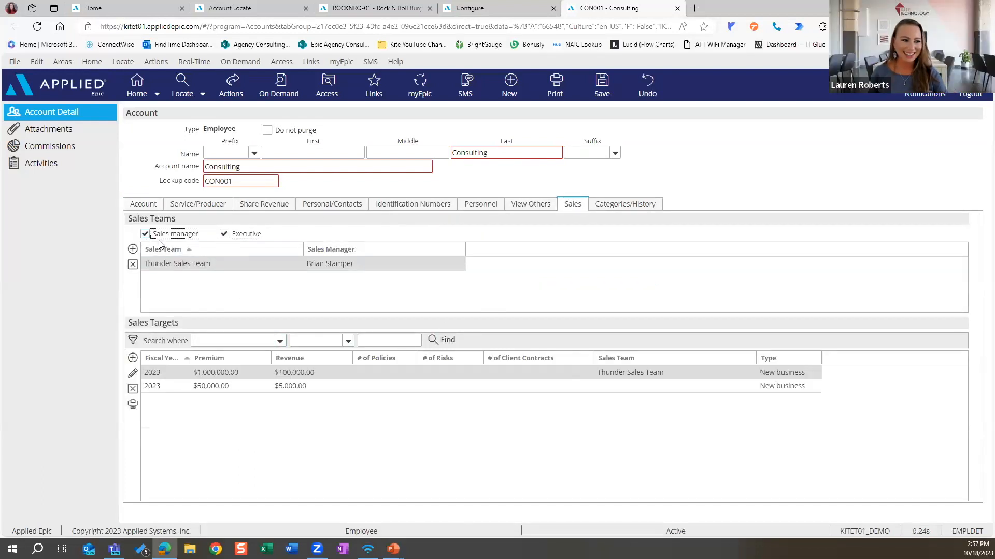
pyautogui.click(601, 85)
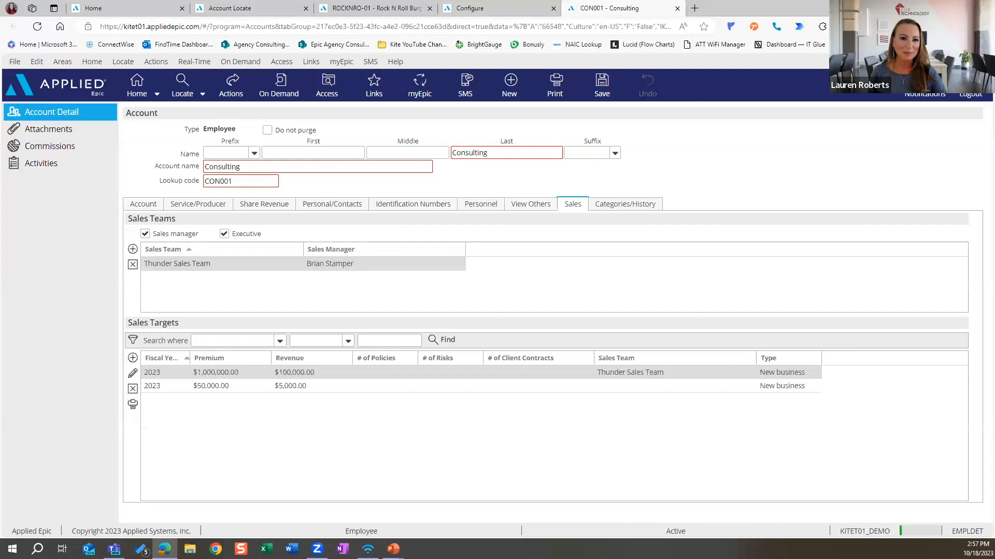
# Return to the Home page and refresh its sales dashboard
pyautogui.click(158, 6)
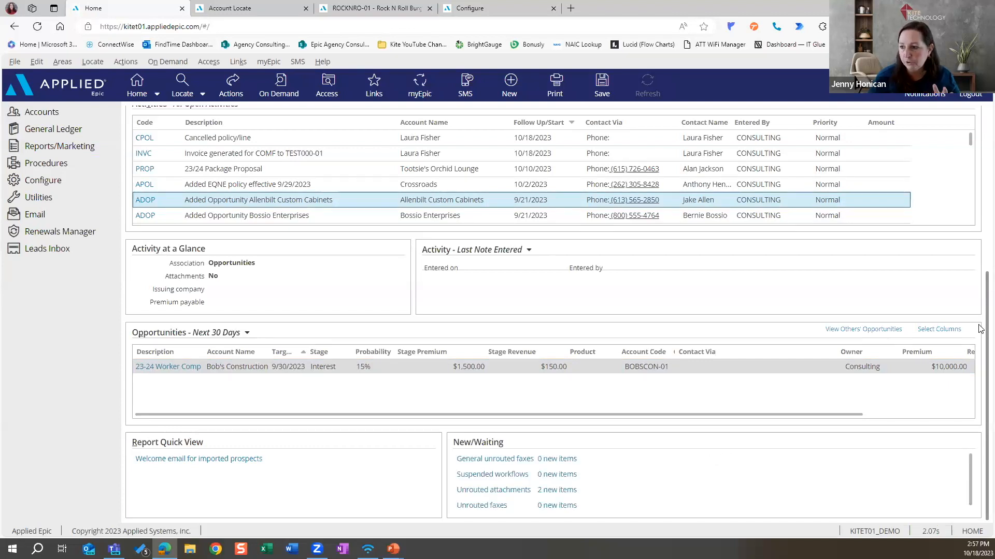
pyautogui.scroll(5, 980, 327)
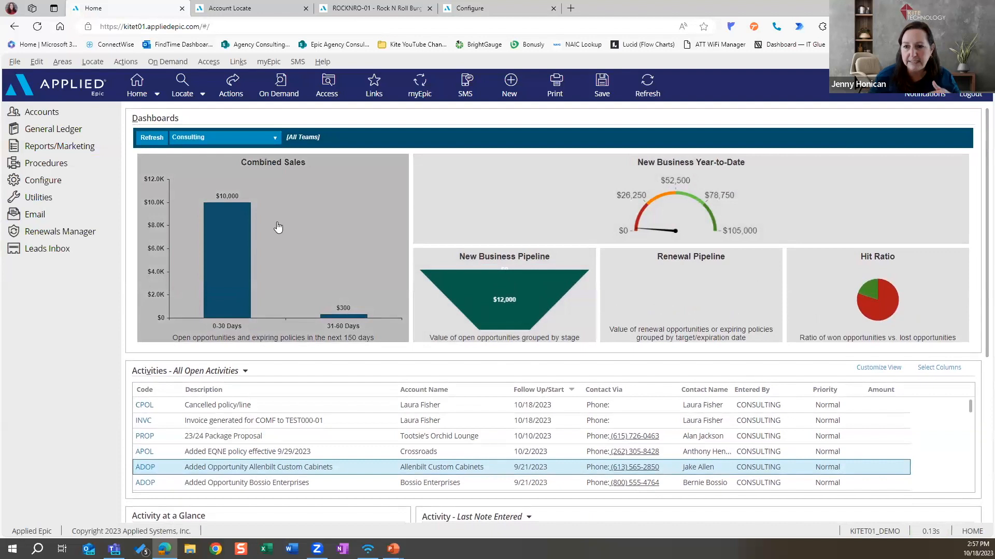
pyautogui.click(640, 92)
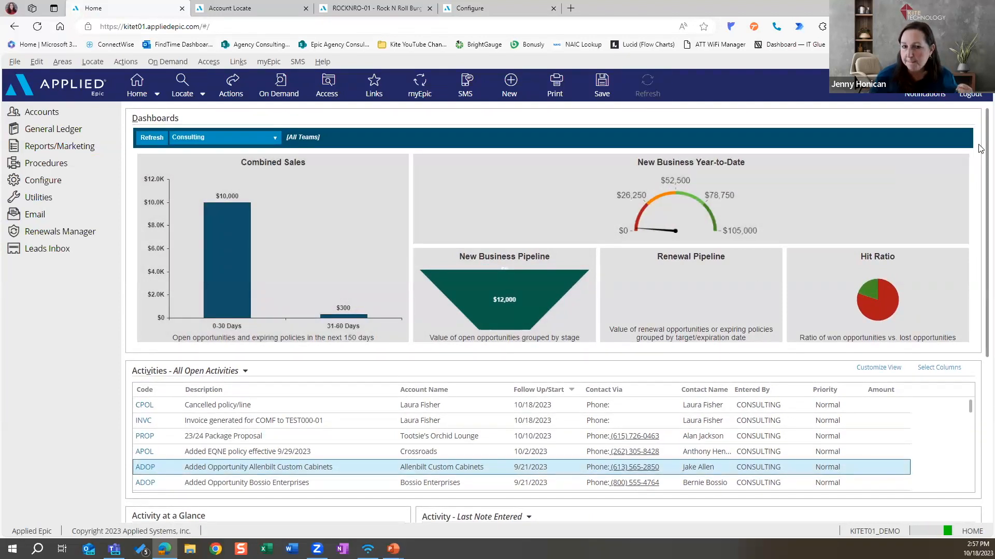
# Set the Home page's Opportunities list to show the Next 150 Days
pyautogui.scroll(-5, 980, 156)
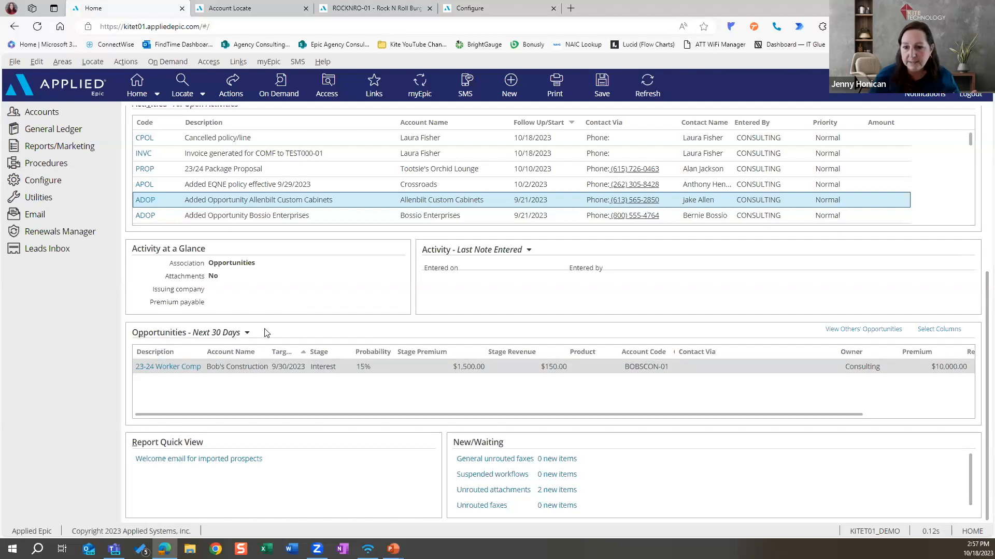
pyautogui.click(247, 334)
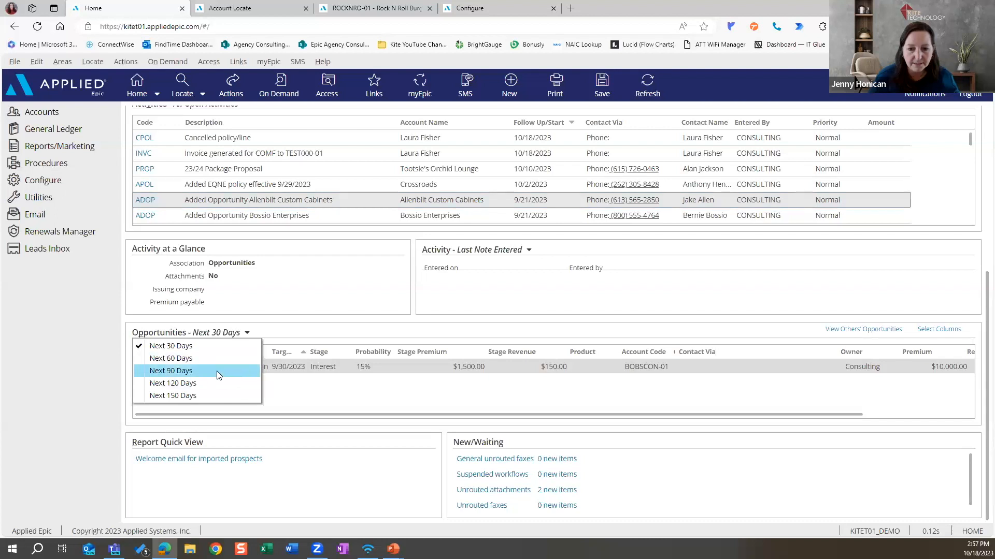
pyautogui.click(215, 395)
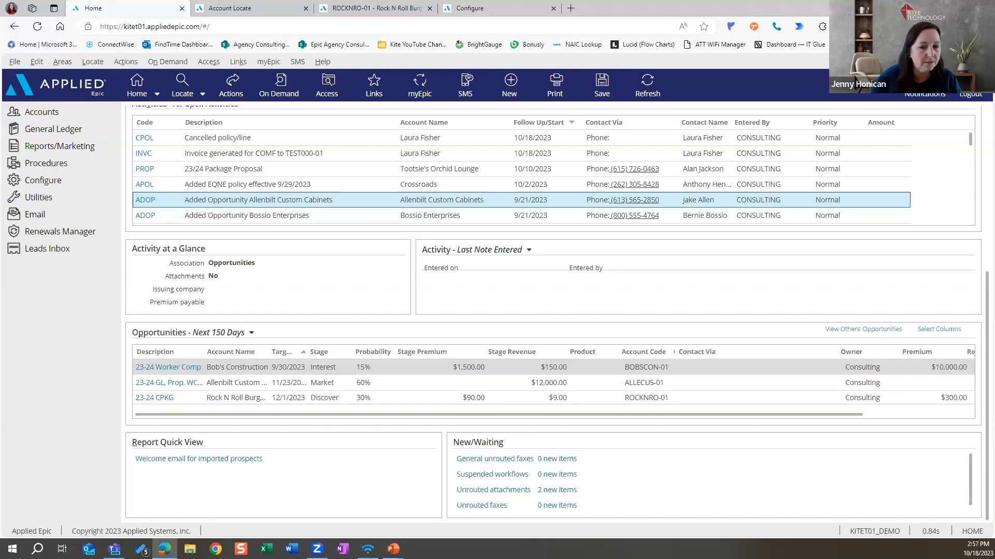
# Display the Opportunities category of Reports/Marketing, and switch to the presentation slide on dashboard metrics and reports
pyautogui.scroll(5, 981, 301)
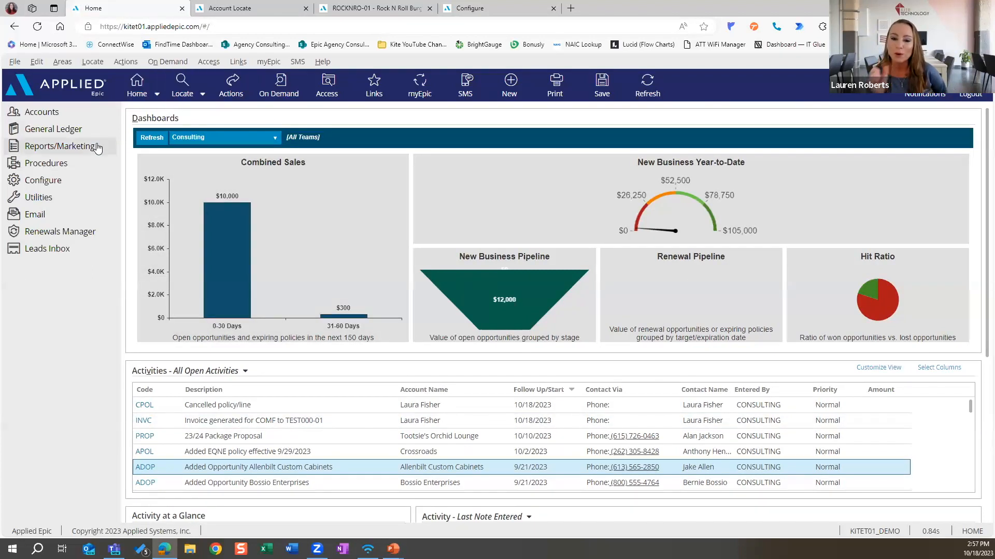
pyautogui.click(59, 146)
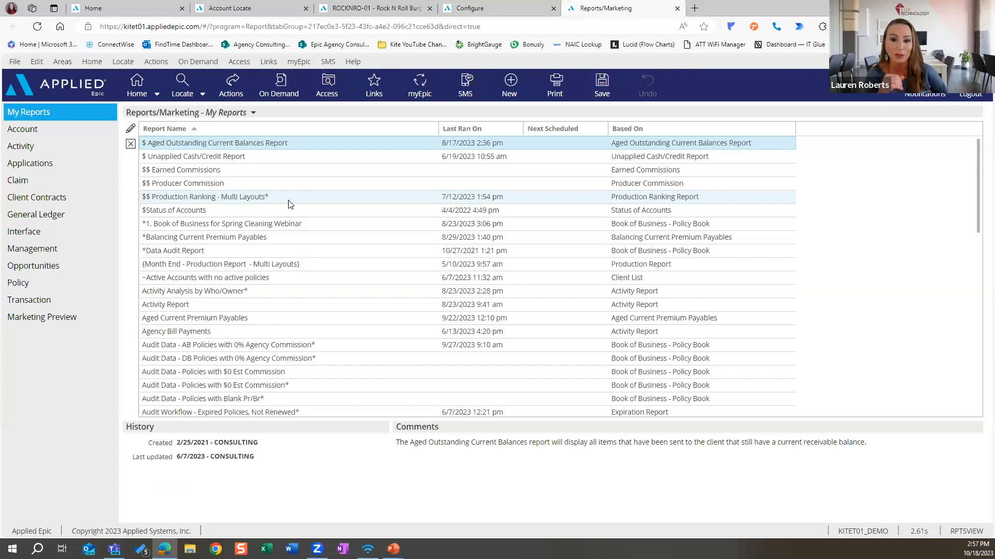
pyautogui.click(59, 266)
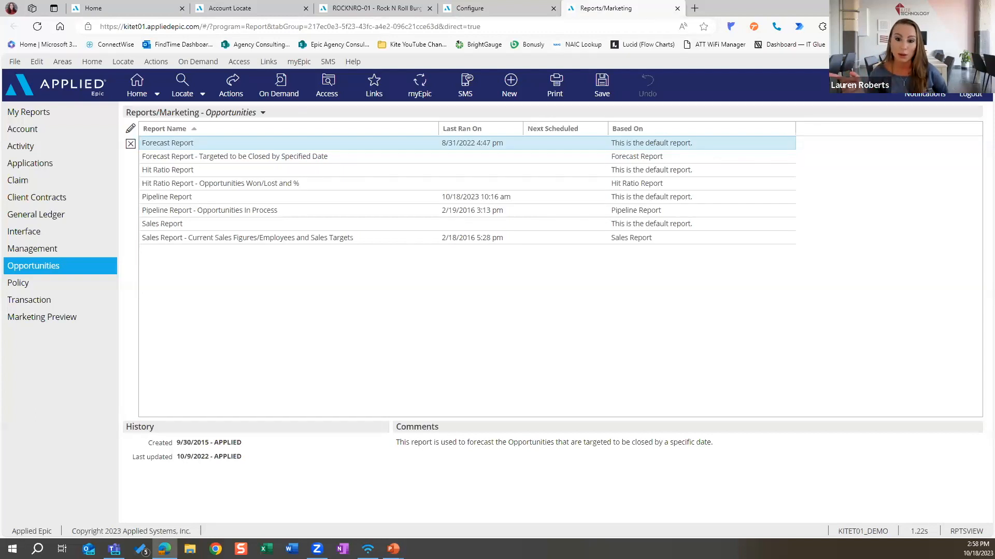
pyautogui.hotkey('alt', 'Tab')
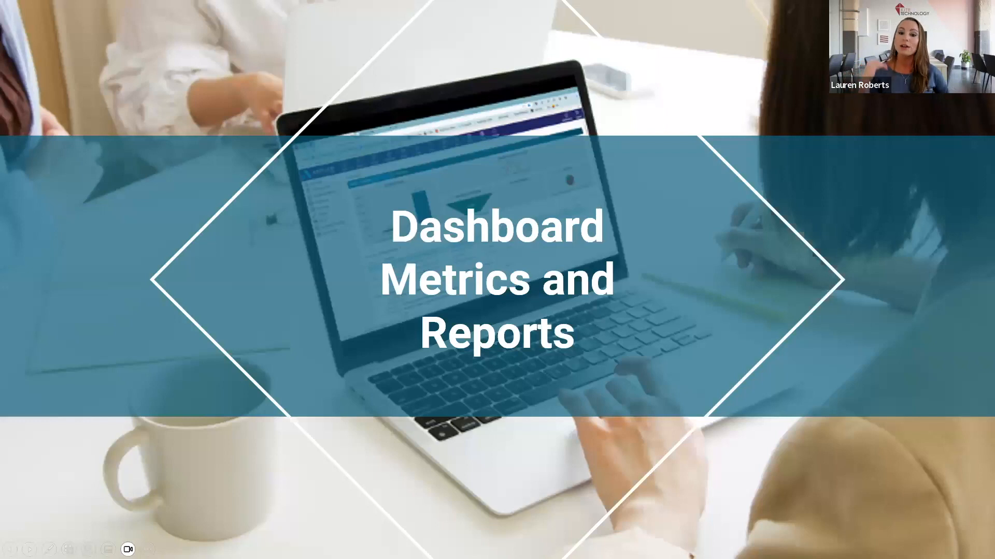
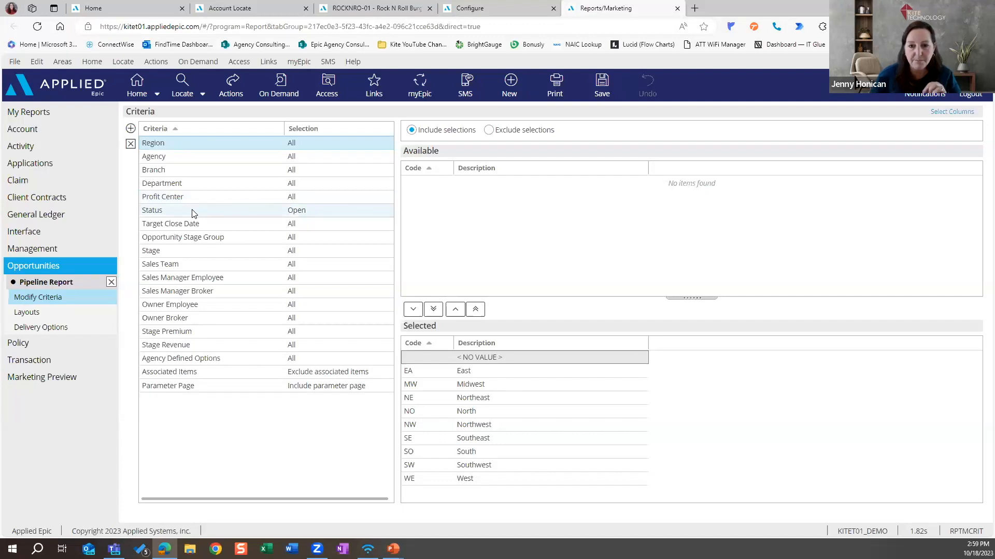
# Check the Status criterion of the Pipeline Report and generate its print preview in a maximized window
pyautogui.click(192, 213)
pyautogui.click(555, 86)
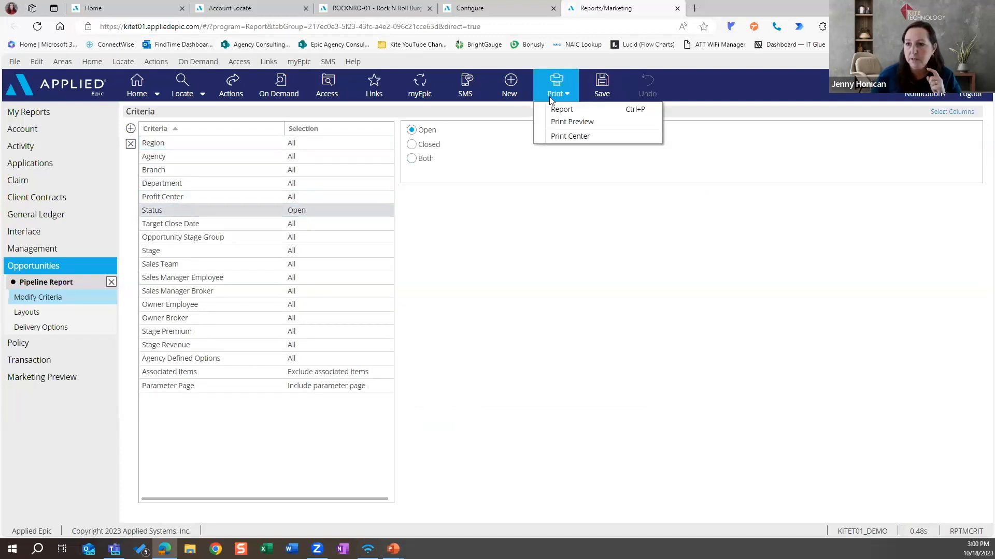
pyautogui.click(555, 121)
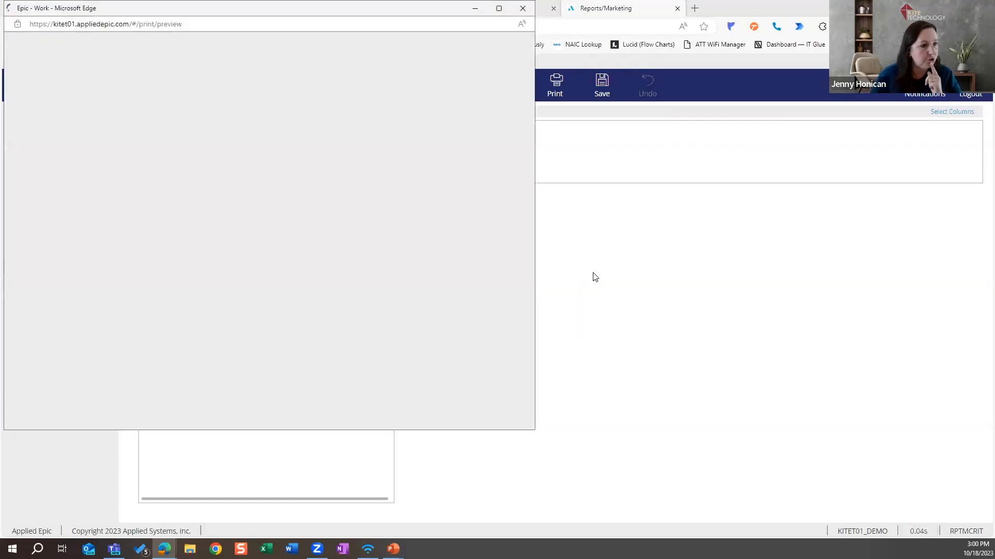
pyautogui.click(498, 8)
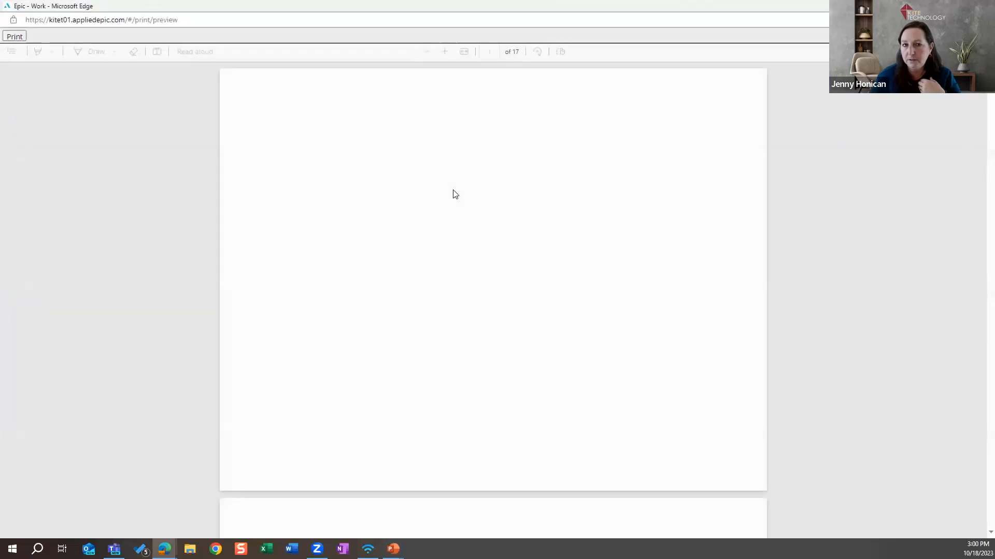
# Examine the opportunities listed by owner and stage in the enlarged Pipeline Report preview, and close the preview
pyautogui.scroll(-5, 455, 194)
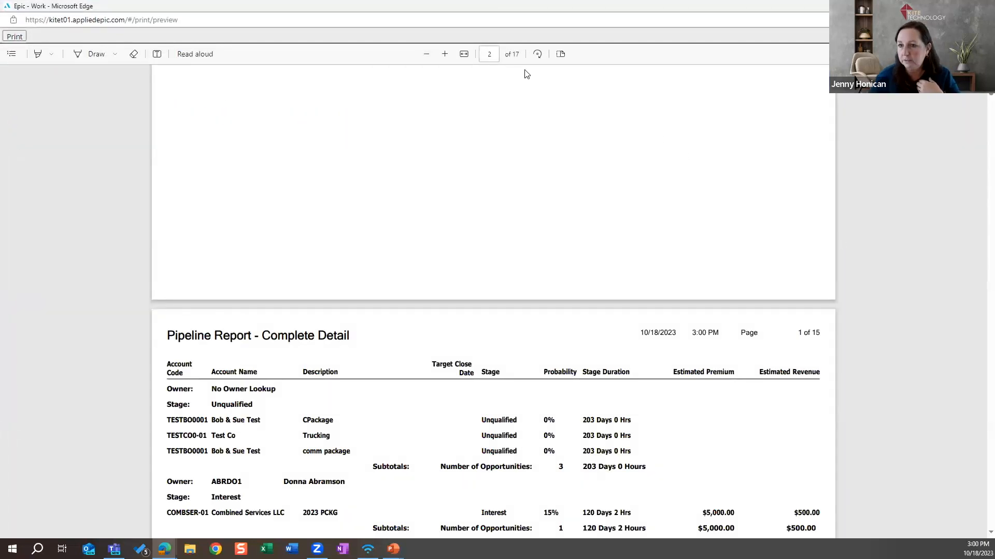
pyautogui.click(445, 54)
pyautogui.scroll(-4, 373, 238)
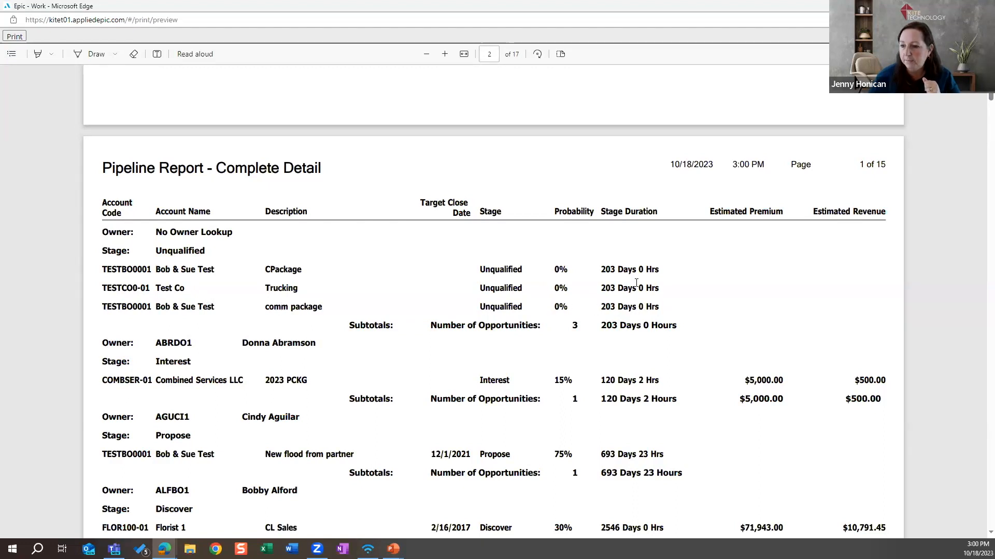
pyautogui.scroll(-3, 621, 329)
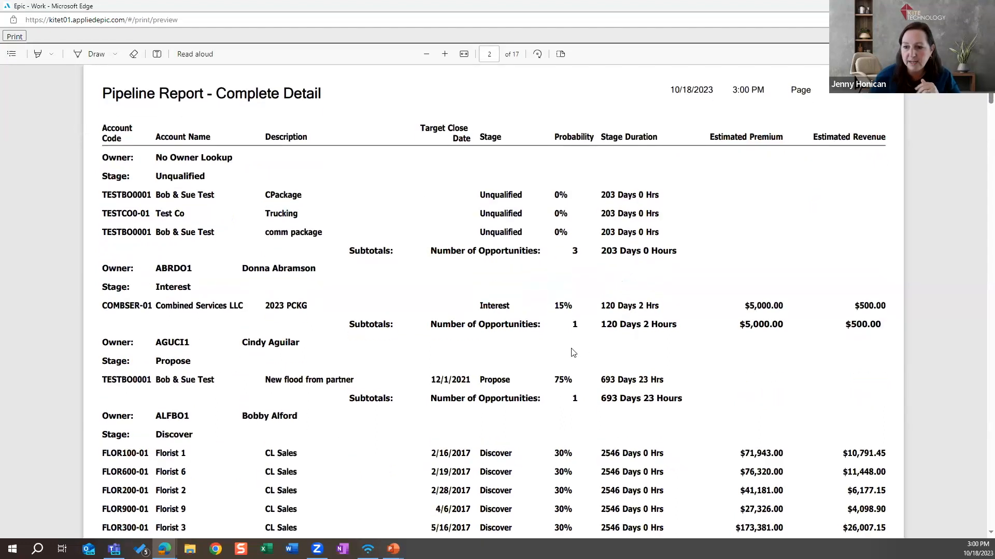
pyautogui.scroll(-3, 381, 424)
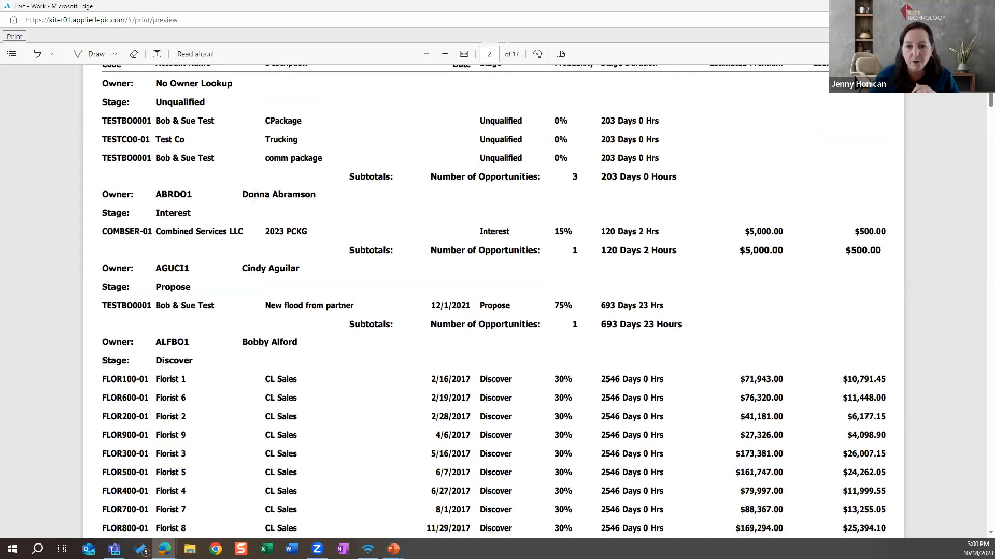
pyautogui.scroll(-2, 278, 394)
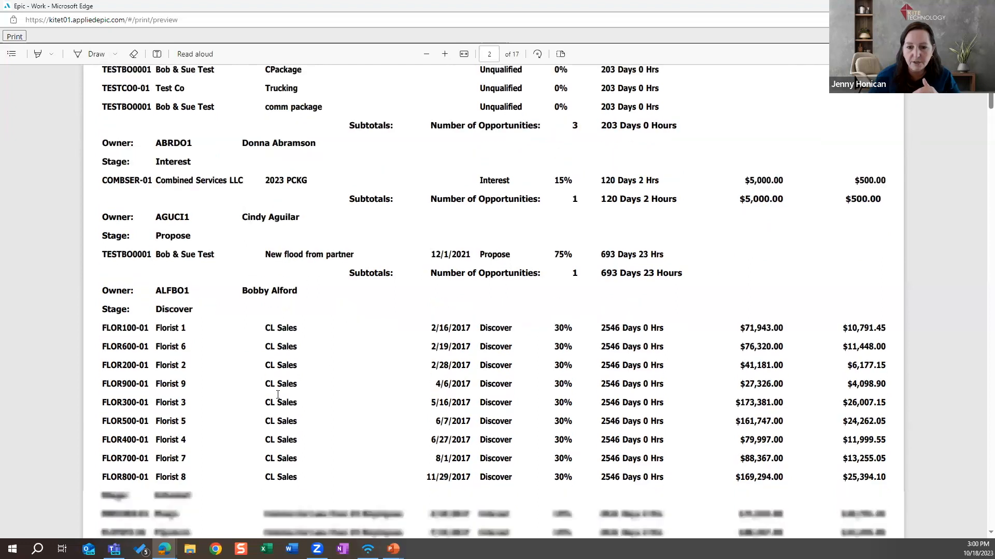
pyautogui.scroll(-4, 278, 395)
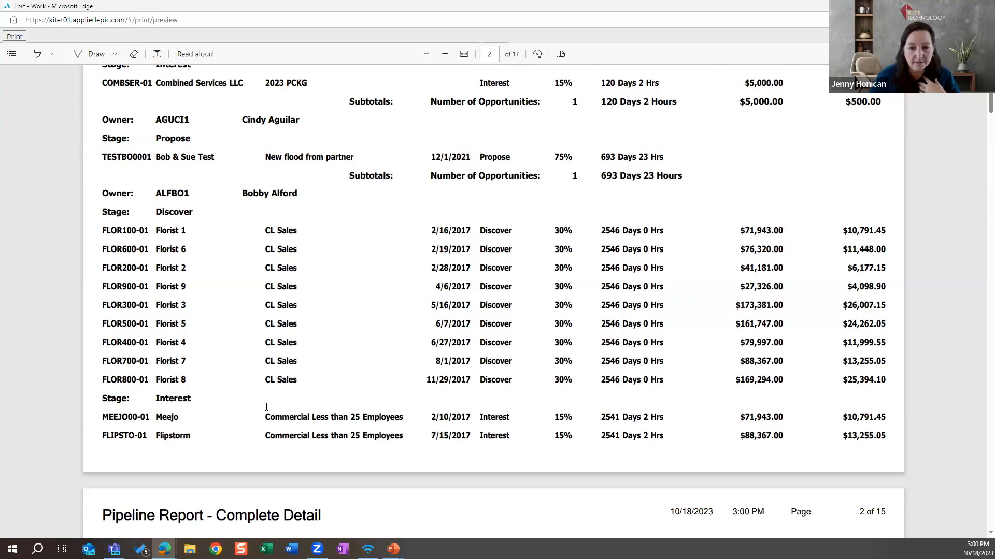
pyautogui.scroll(-18, 189, 406)
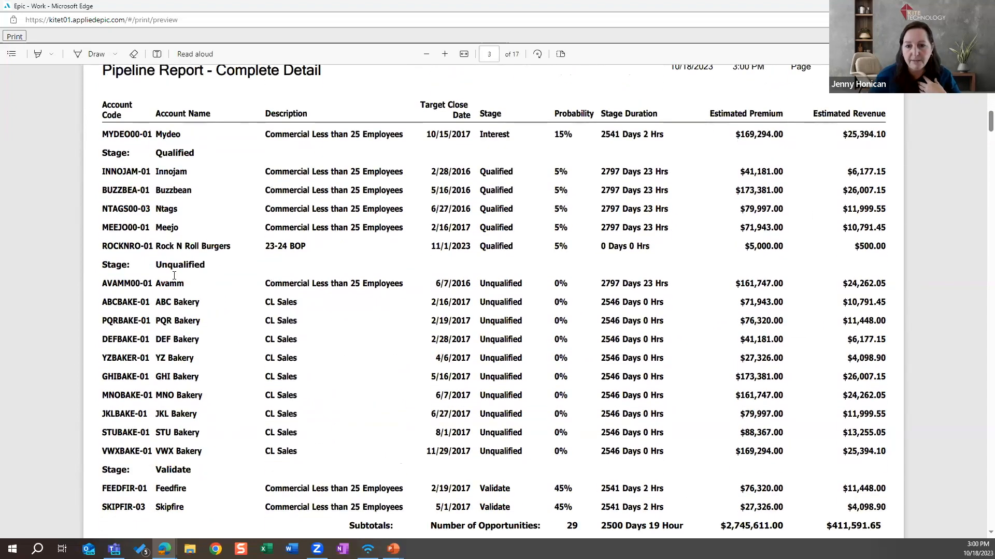
pyautogui.scroll(-3, 247, 356)
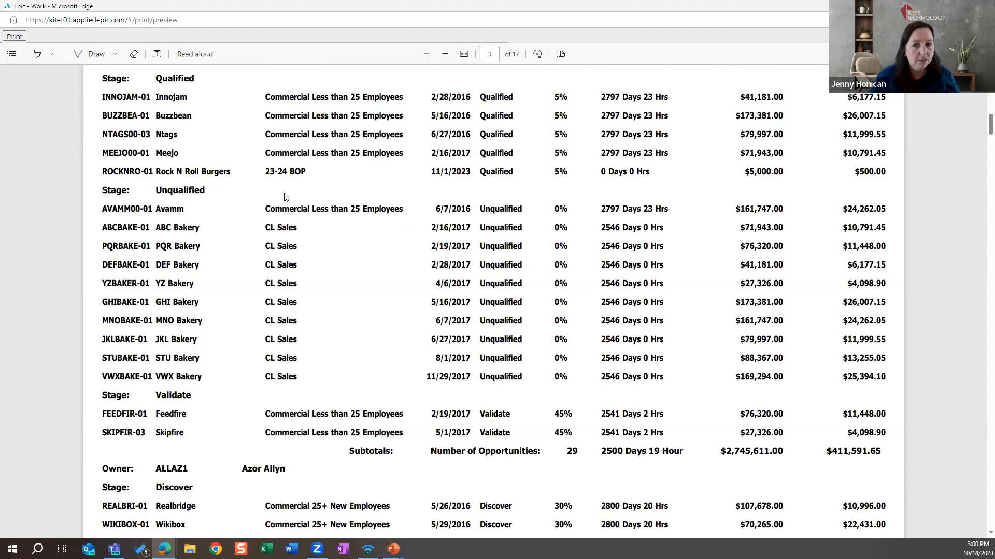
pyautogui.scroll(20, 284, 198)
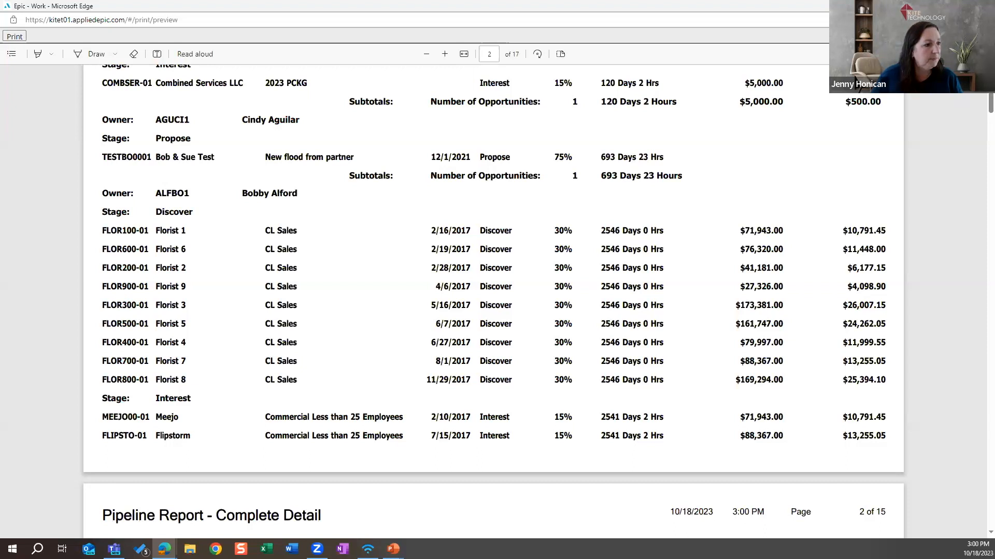
pyautogui.click(982, 6)
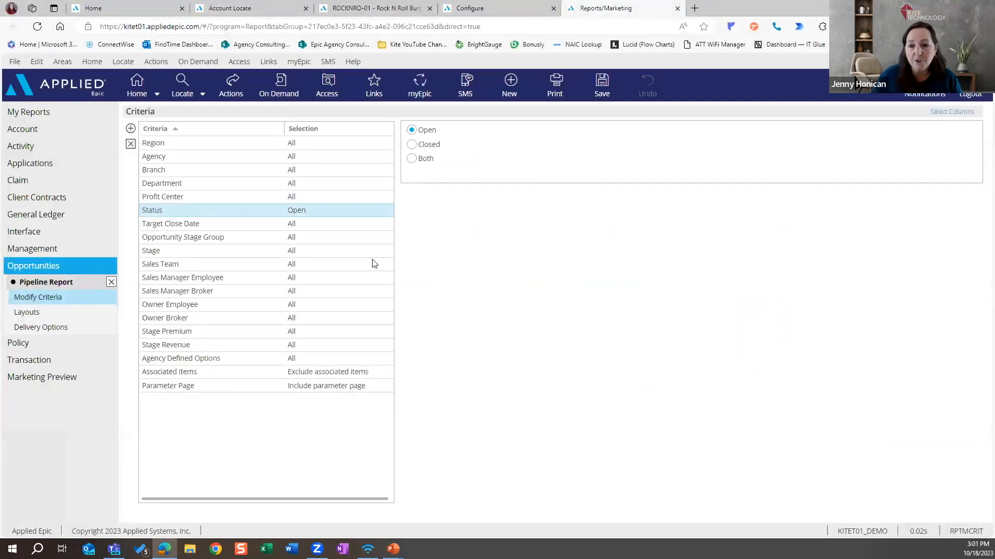
# Choose a relative date range for the Pipeline Report's Target Close Date, and add Duration to the report's criteria
pyautogui.click(248, 224)
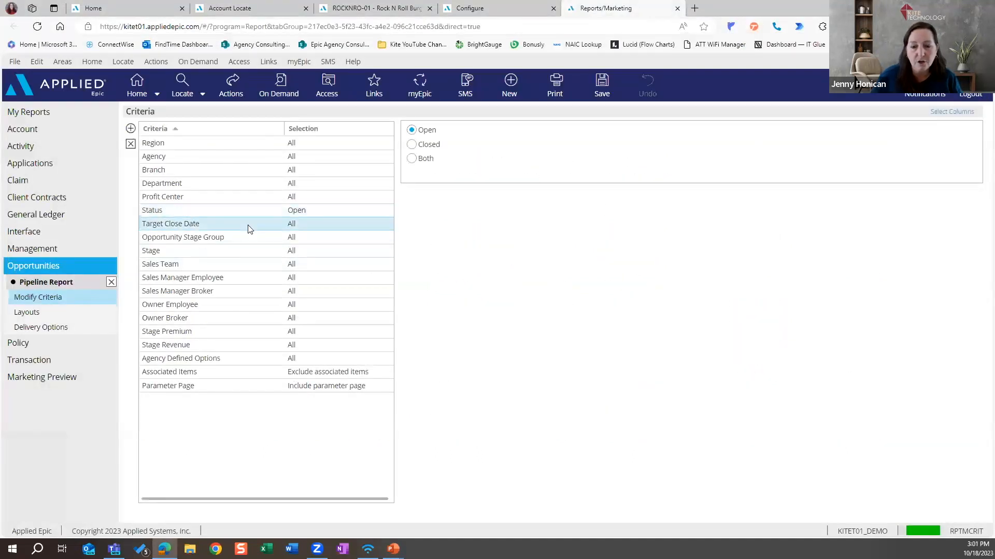
pyautogui.click(456, 237)
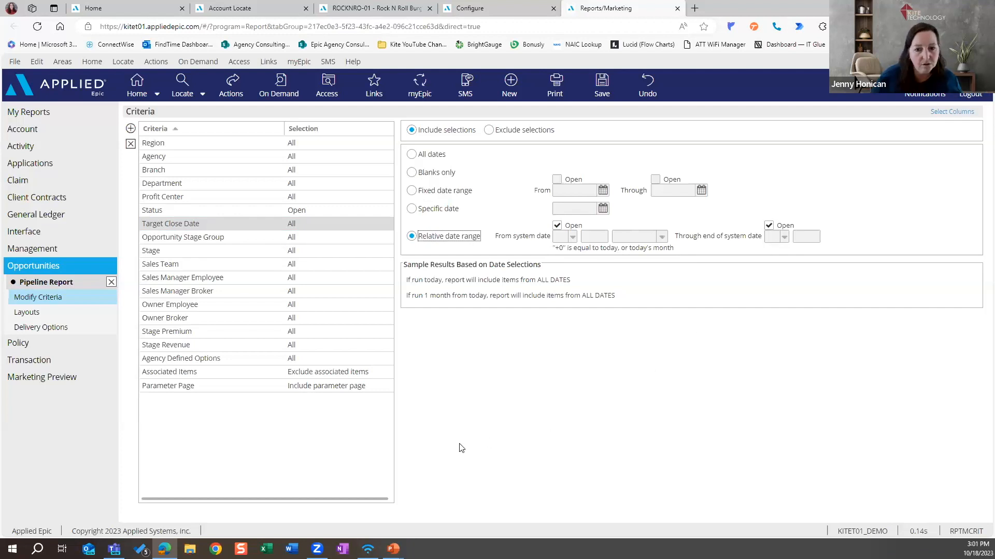
pyautogui.click(132, 131)
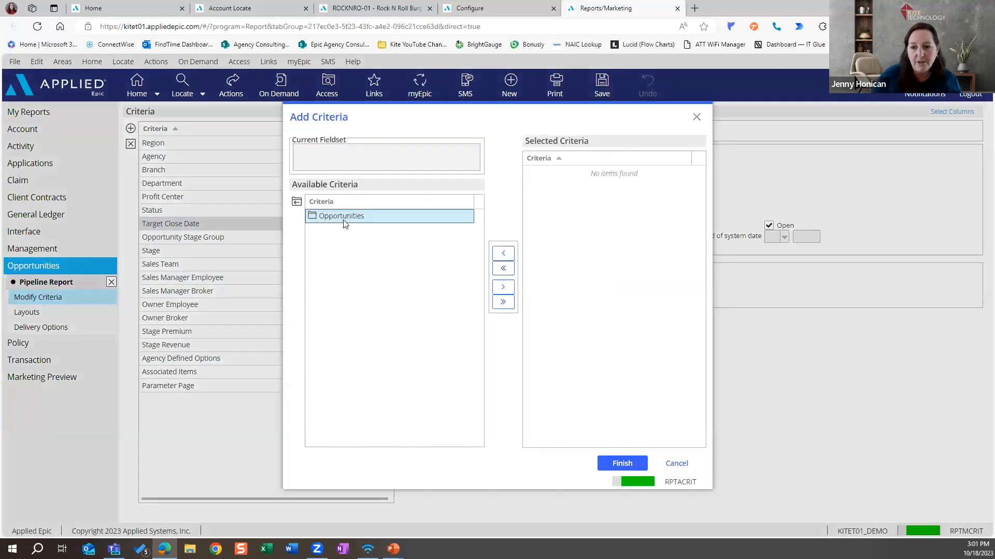
pyautogui.doubleClick(344, 217)
pyautogui.doubleClick(332, 391)
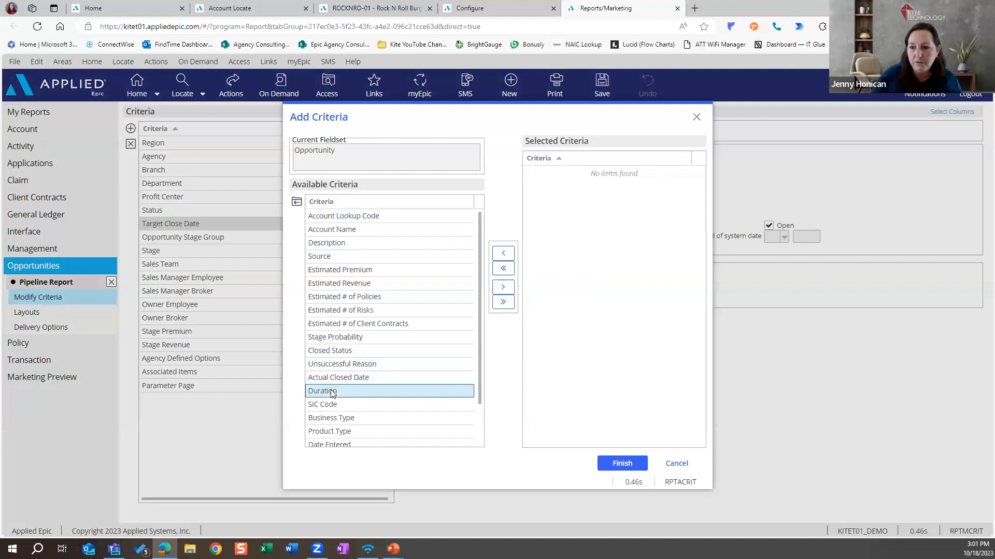
pyautogui.click(621, 465)
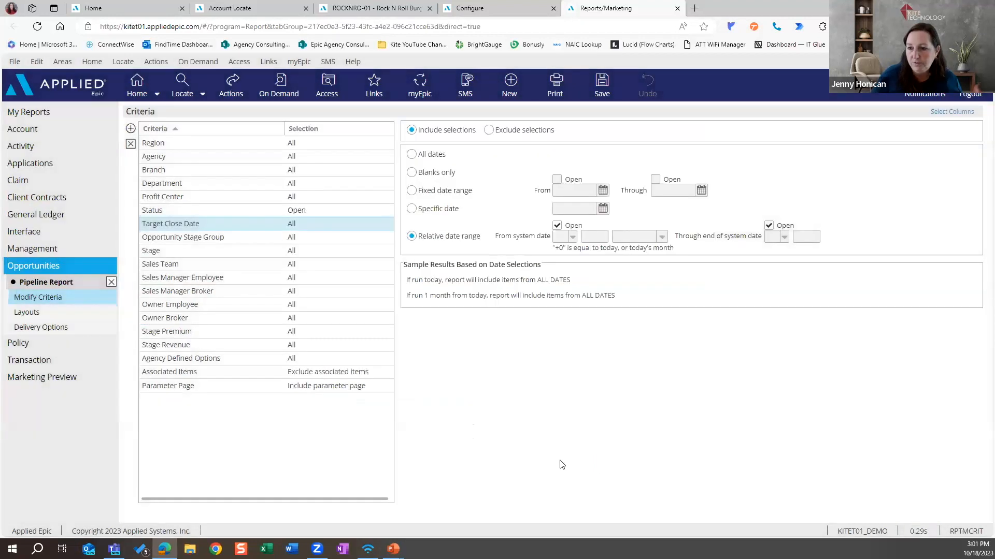
# Limit the Duration criterion to a range from 30 days through open, and display the Pipeline Report's delivery options
pyautogui.click(412, 159)
pyautogui.click(478, 132)
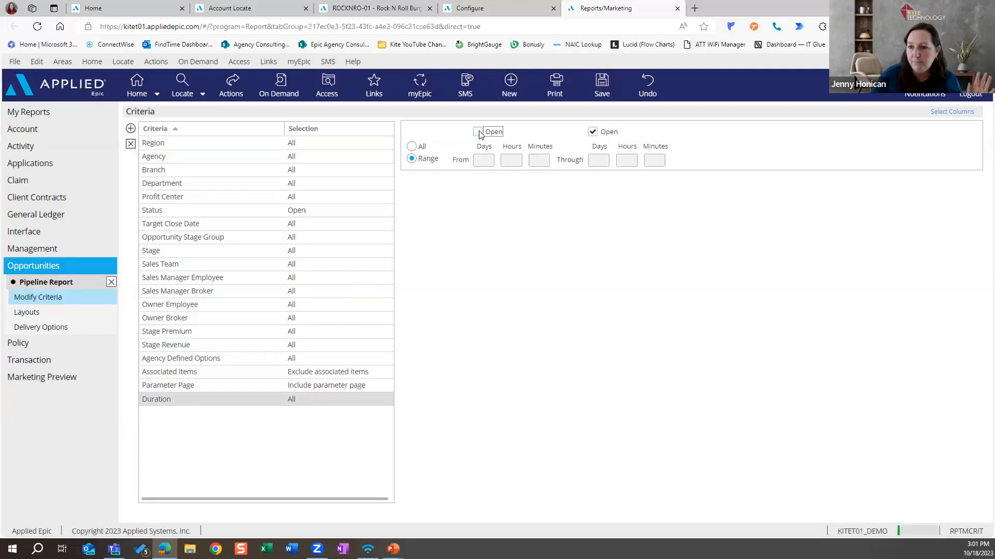
pyautogui.click(491, 162)
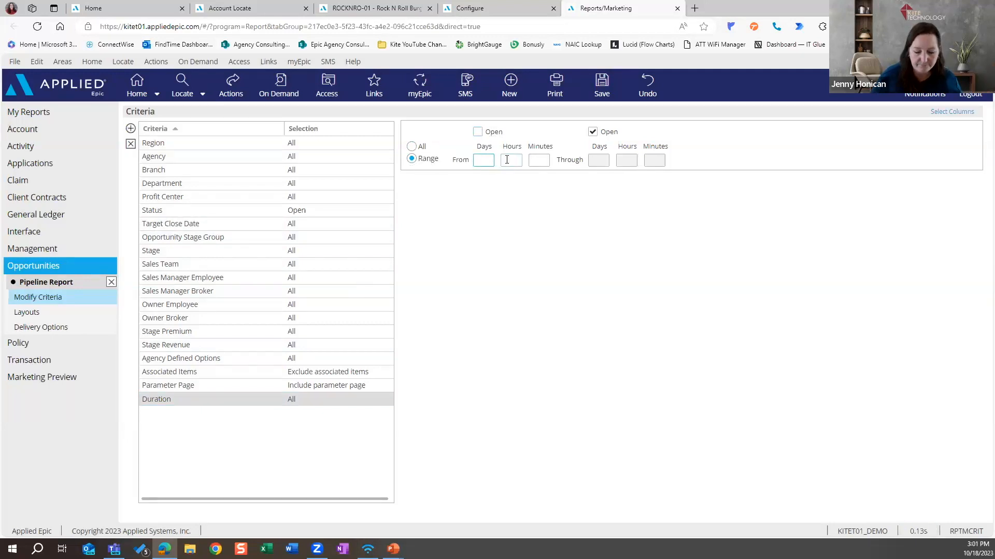
pyautogui.write('30')
pyautogui.click(506, 160)
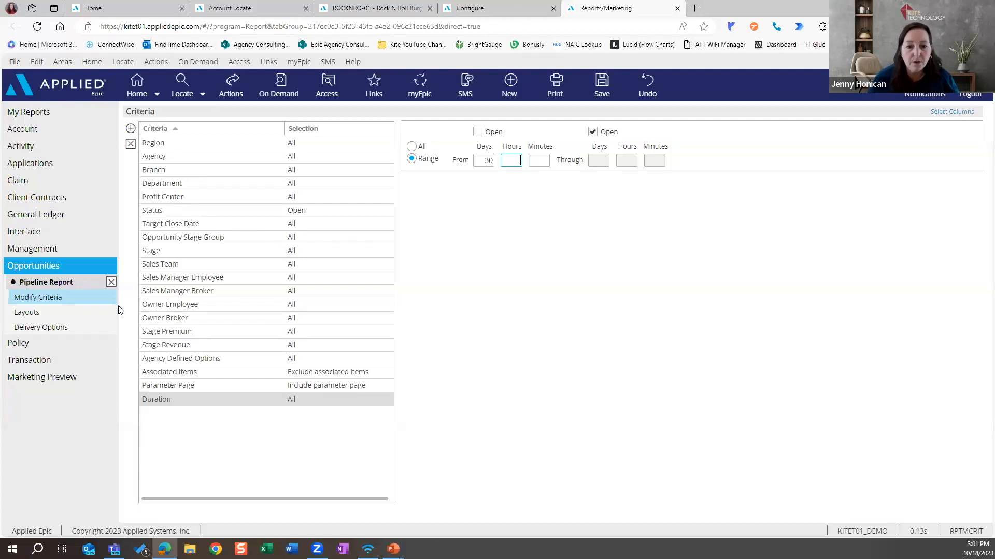
pyautogui.click(82, 328)
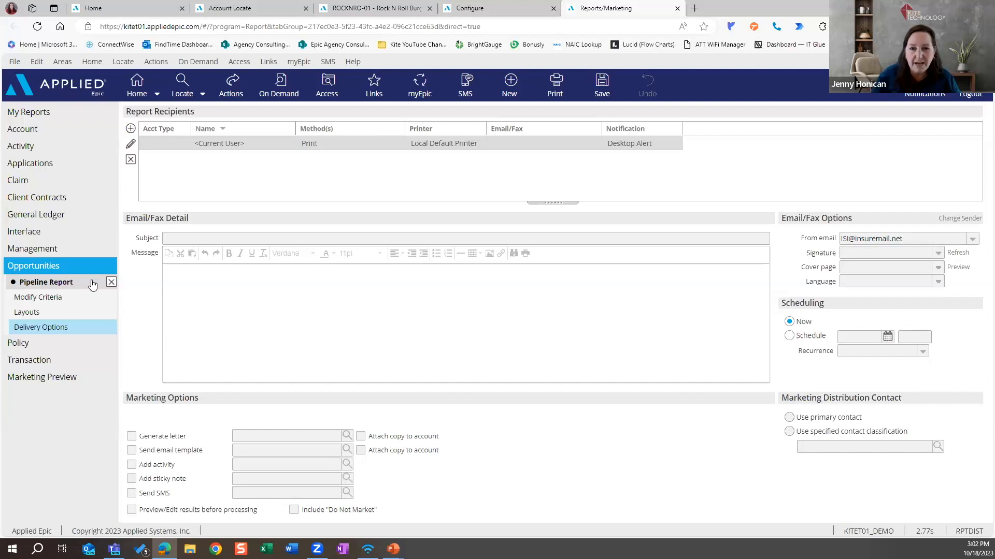
# Return to the Opportunities report list and open the Forecast Report's criteria
pyautogui.click(52, 266)
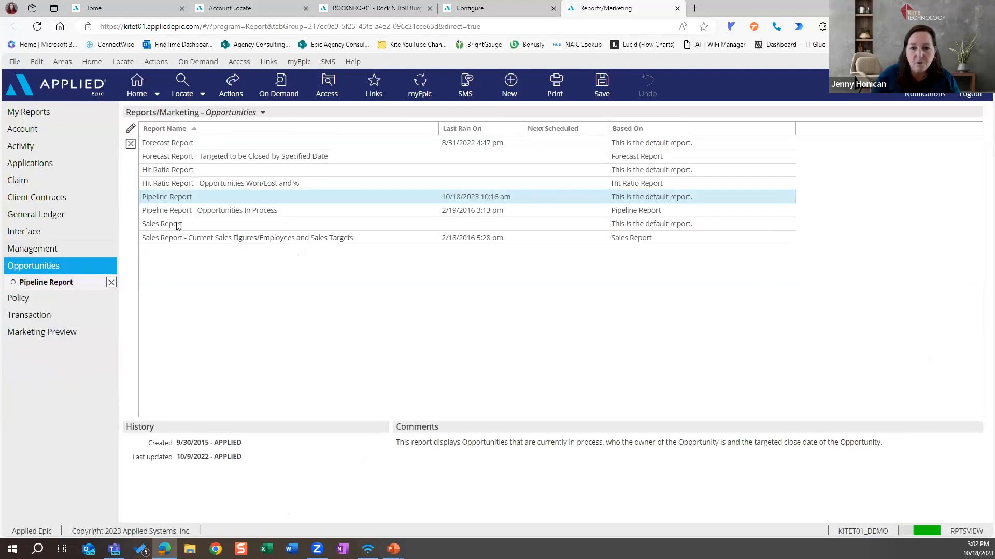
pyautogui.click(201, 150)
pyautogui.doubleClick(201, 149)
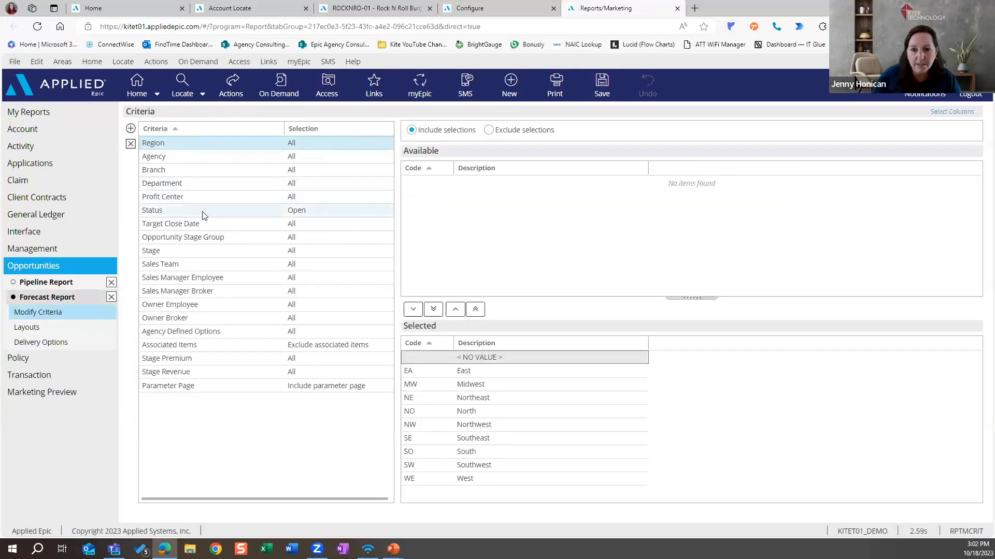
# Set the Forecast Report's Target Close Date to a relative date range in days, from open through +0 days
pyautogui.click(204, 214)
pyautogui.click(201, 224)
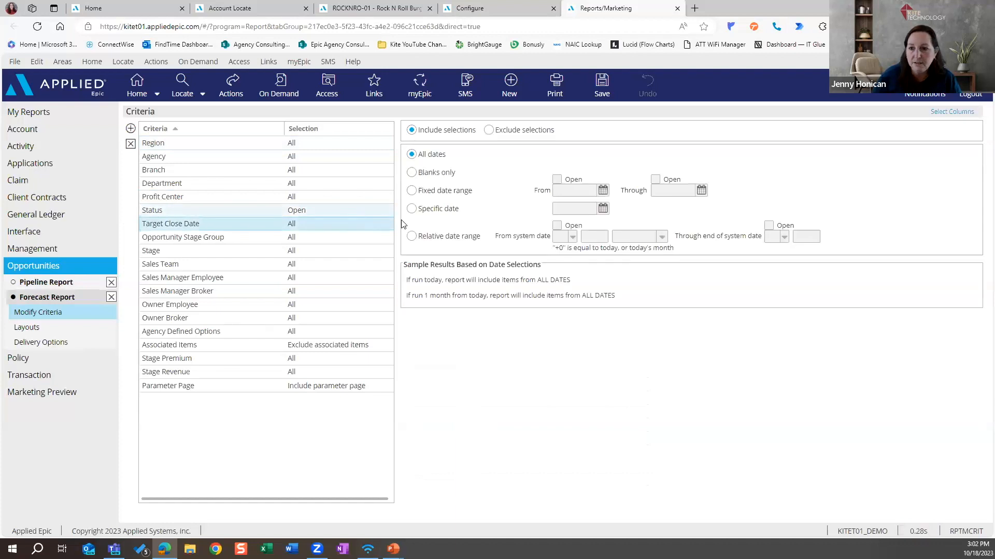
pyautogui.click(411, 236)
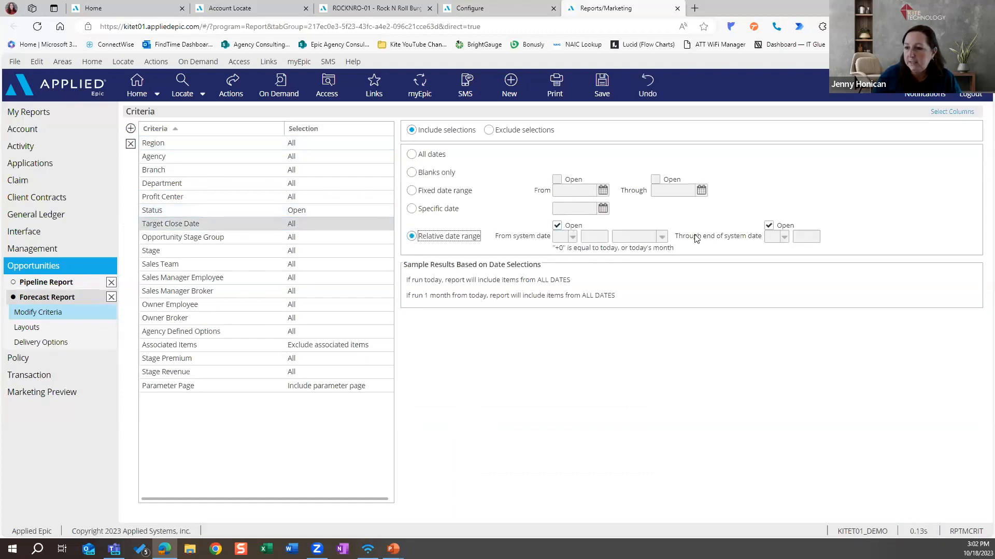
pyautogui.click(769, 226)
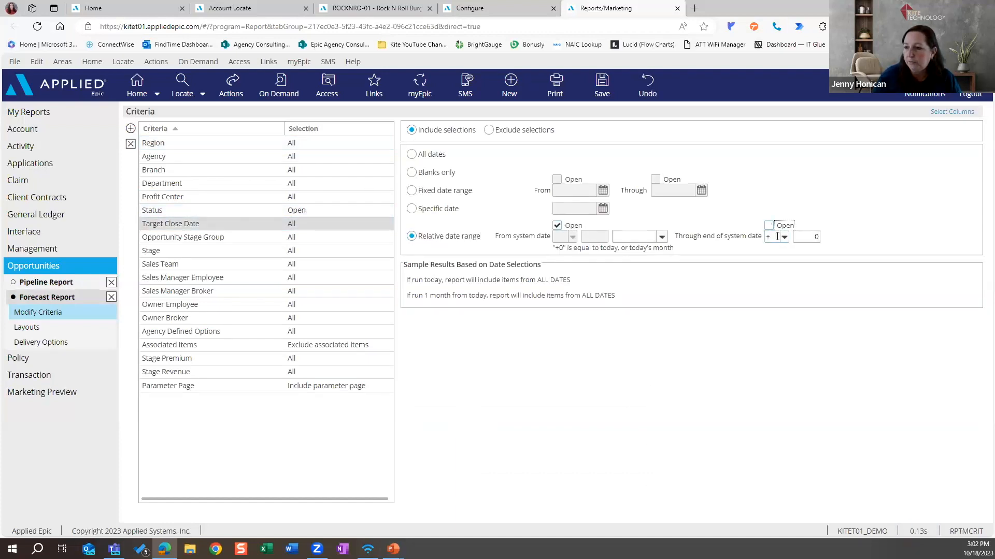
pyautogui.click(640, 234)
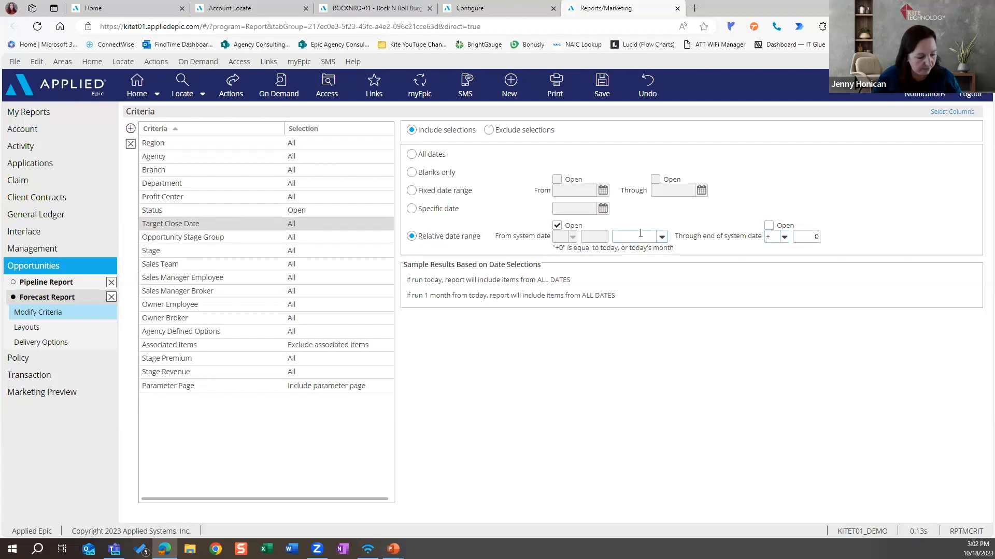
pyautogui.write('d')
# Generate the Forecast Report's print preview, examine its stage premium and revenue columns in a maximized window, and close it
pyautogui.click(555, 86)
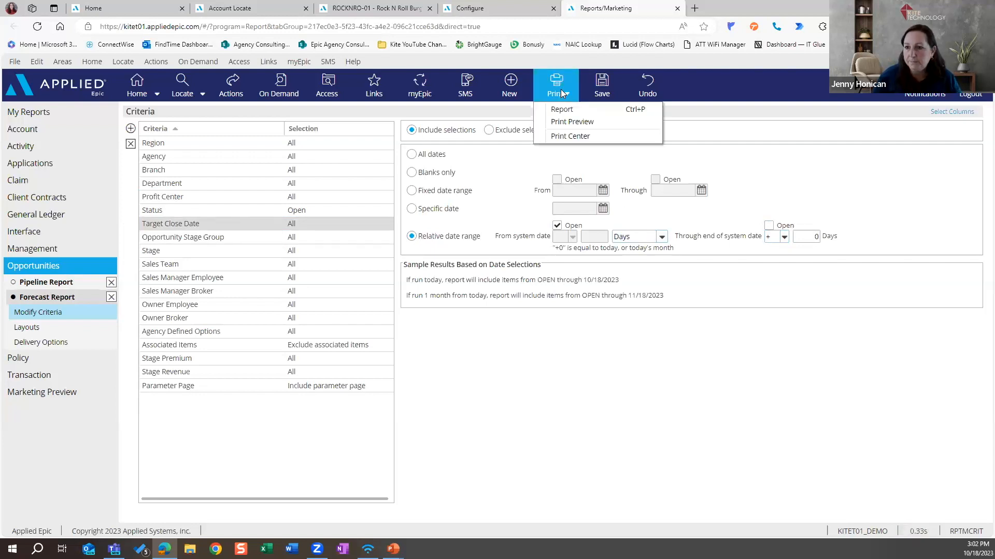
pyautogui.click(565, 121)
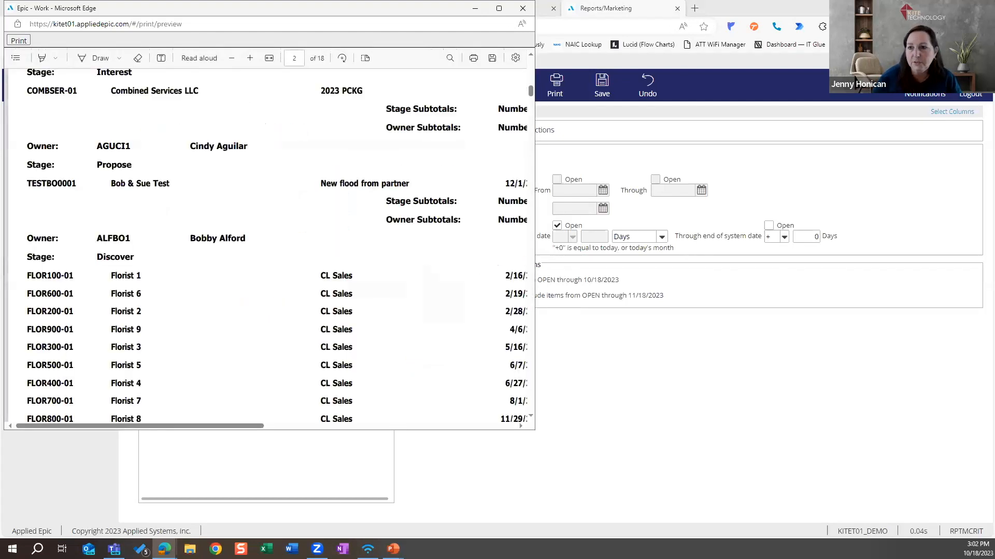
pyautogui.click(499, 8)
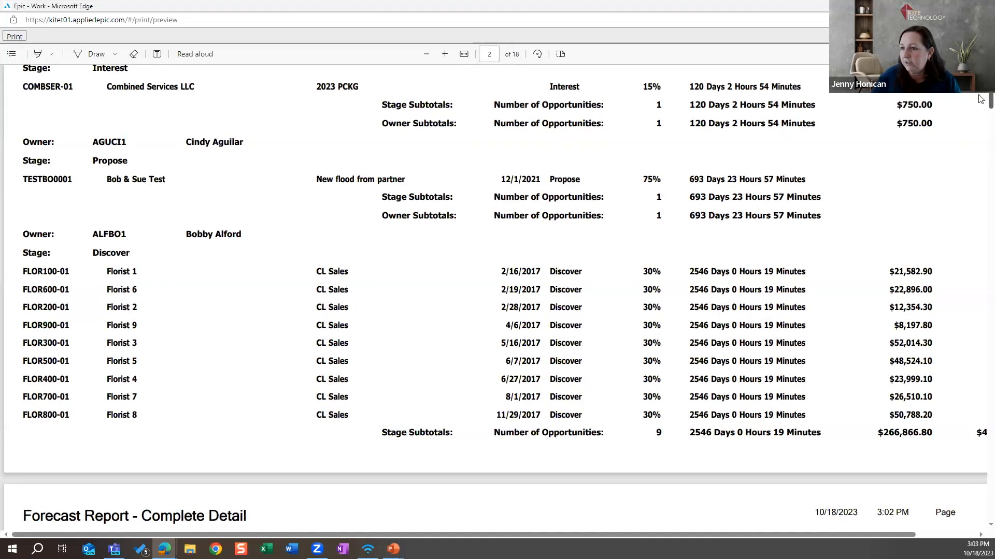
pyautogui.scroll(5, 981, 107)
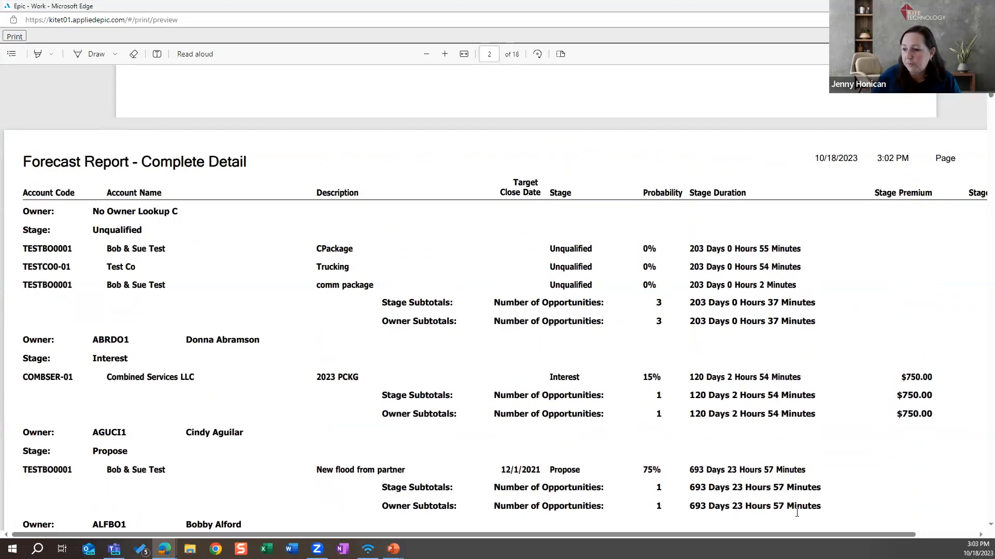
pyautogui.moveTo(811, 532); pyautogui.dragTo(888, 503)
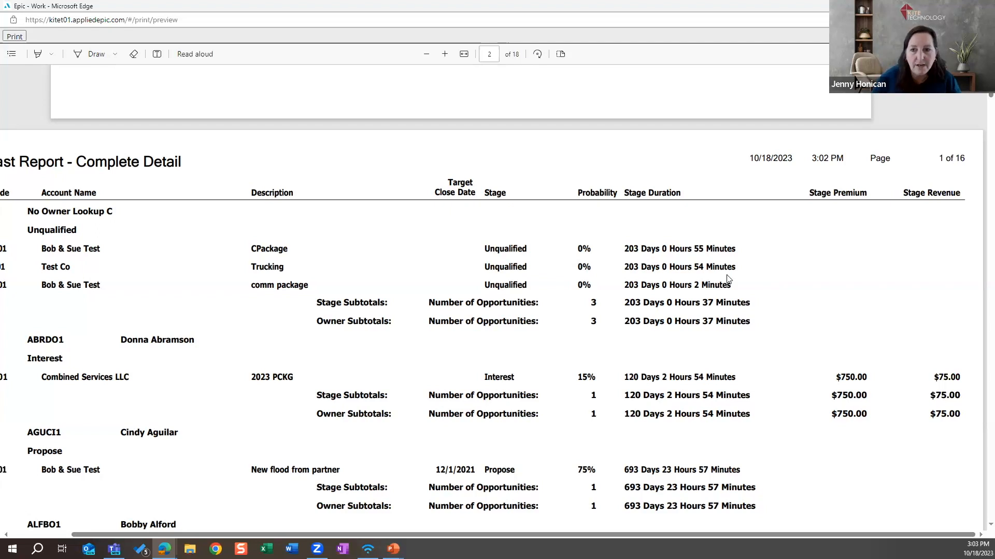
pyautogui.click(983, 6)
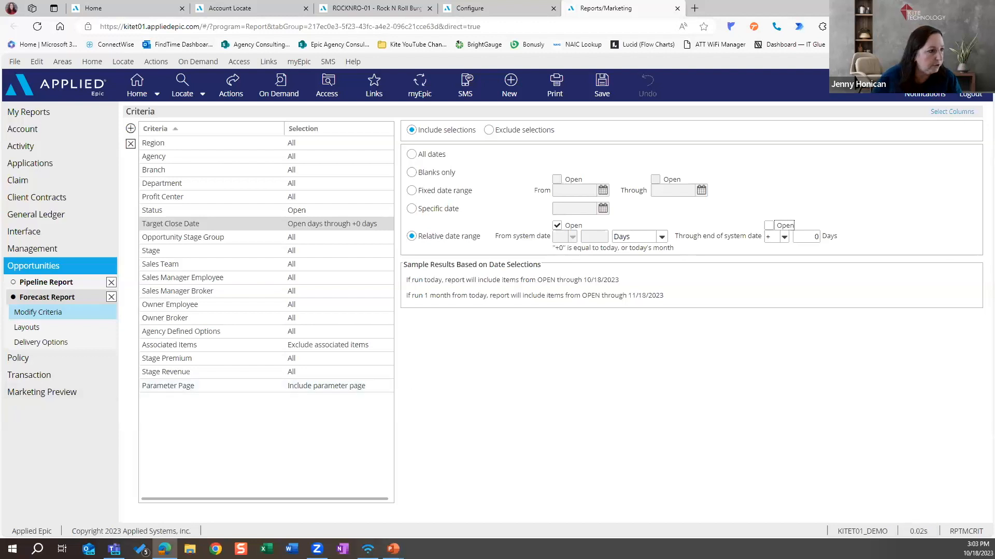
# Switch to the presentation to review the Pipeline and Forecast slides, and return to the Forecast Report's criteria
pyautogui.hotkey('alt', 'Tab')
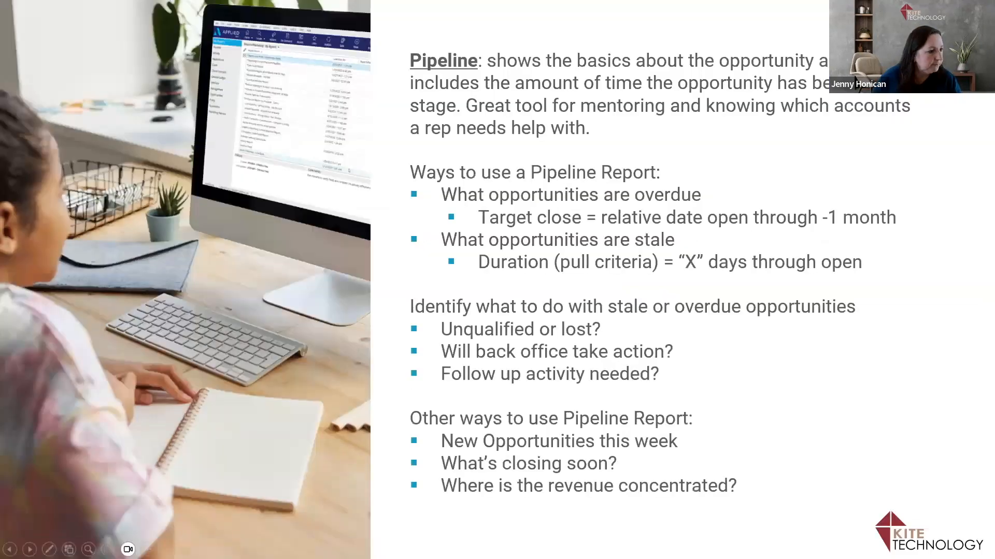
pyautogui.press('Right')
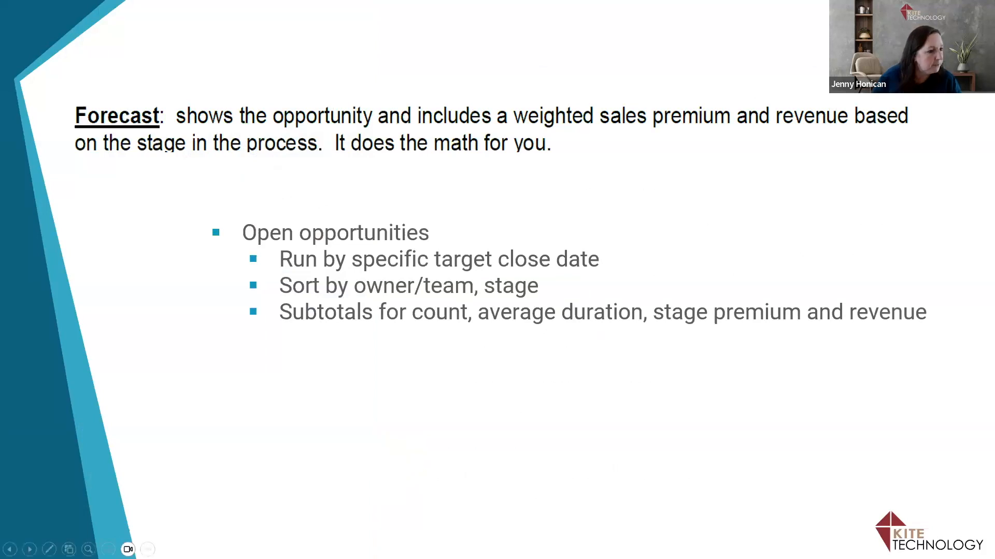
pyautogui.press('Left')
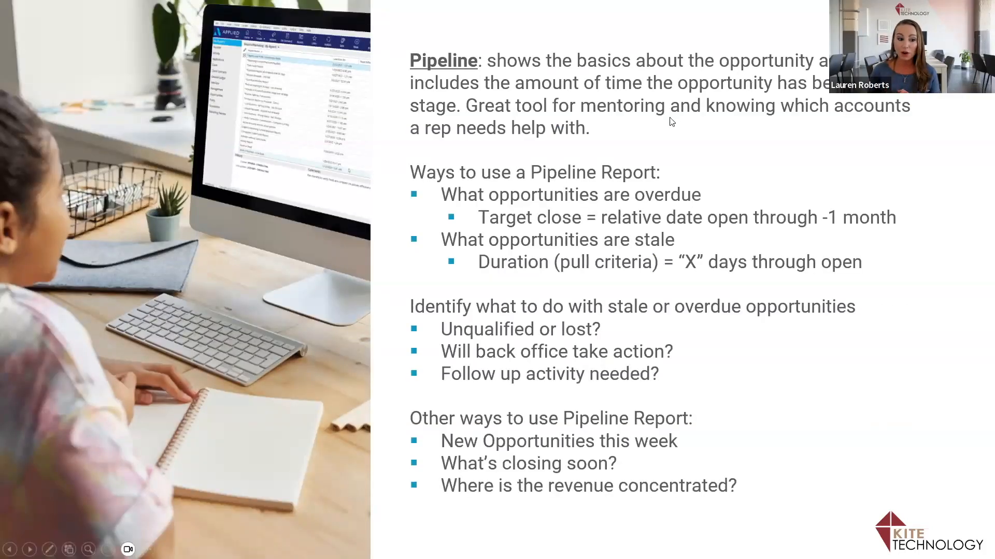
pyautogui.hotkey('alt', 'Tab')
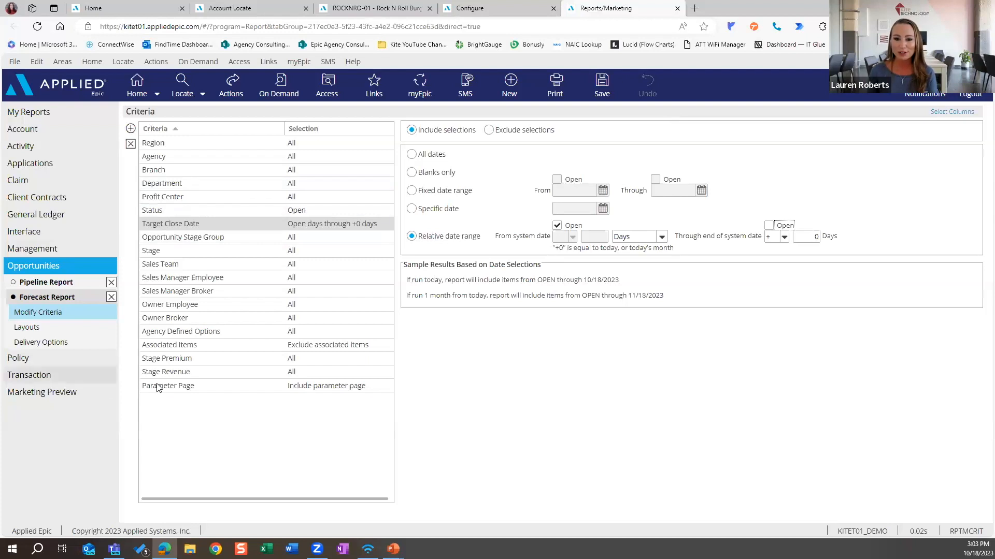
# Return to the Opportunities report list and open the Hit Ratio Report's Actual Closed Date criterion
pyautogui.click(83, 269)
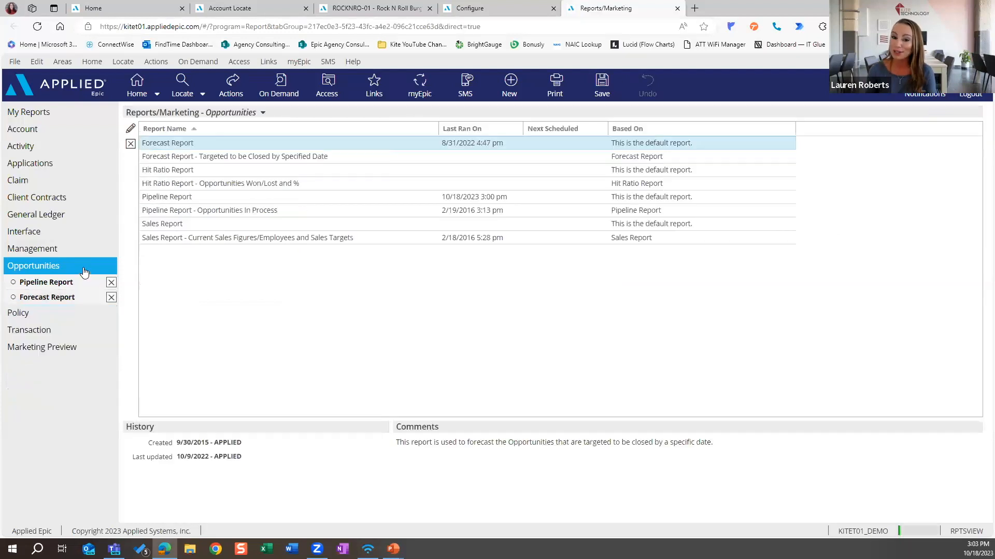
pyautogui.click(200, 175)
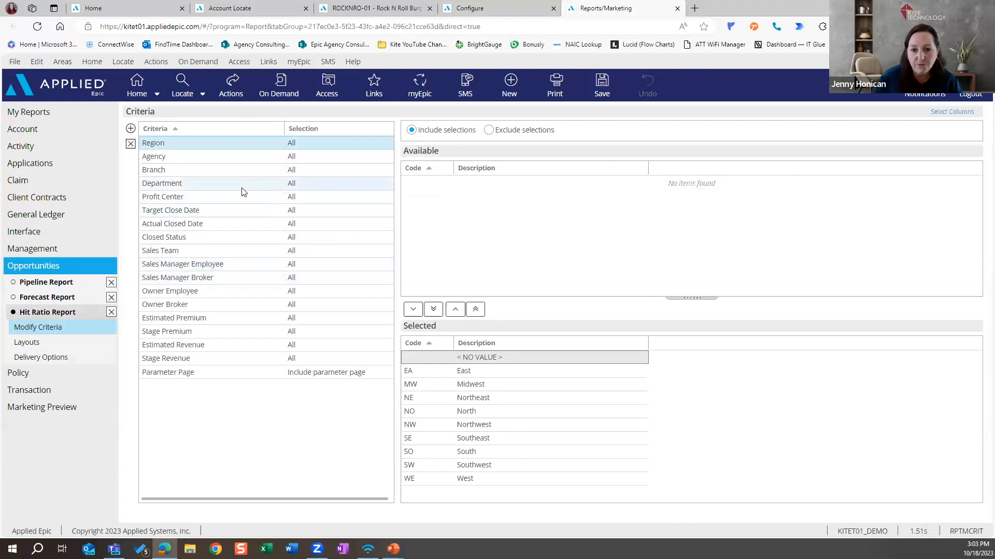
pyautogui.click(240, 223)
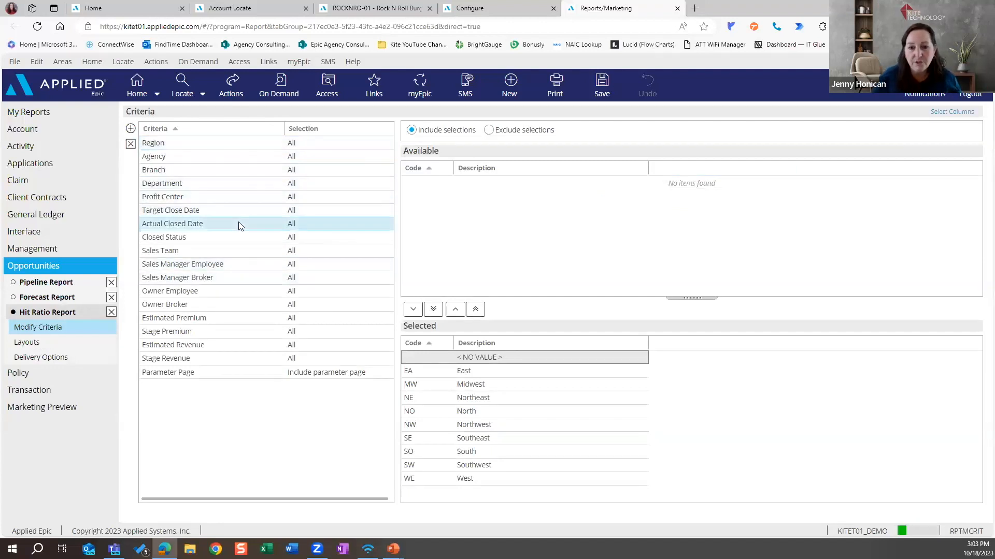
# Set the Hit Ratio Report's Actual Closed Date to a fixed date range from 9/1/2023 through 9/30/2023
pyautogui.click(412, 172)
pyautogui.click(556, 161)
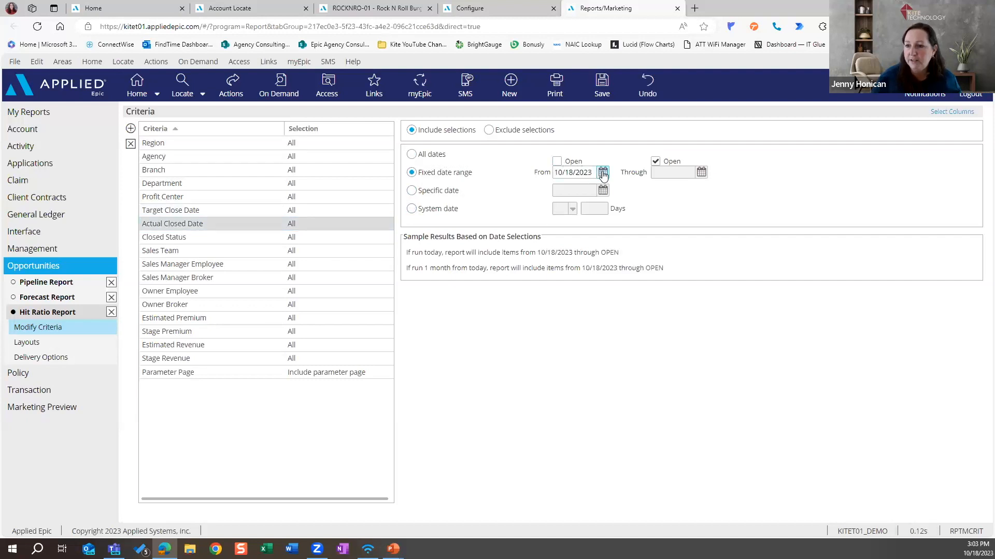
pyautogui.click(558, 191)
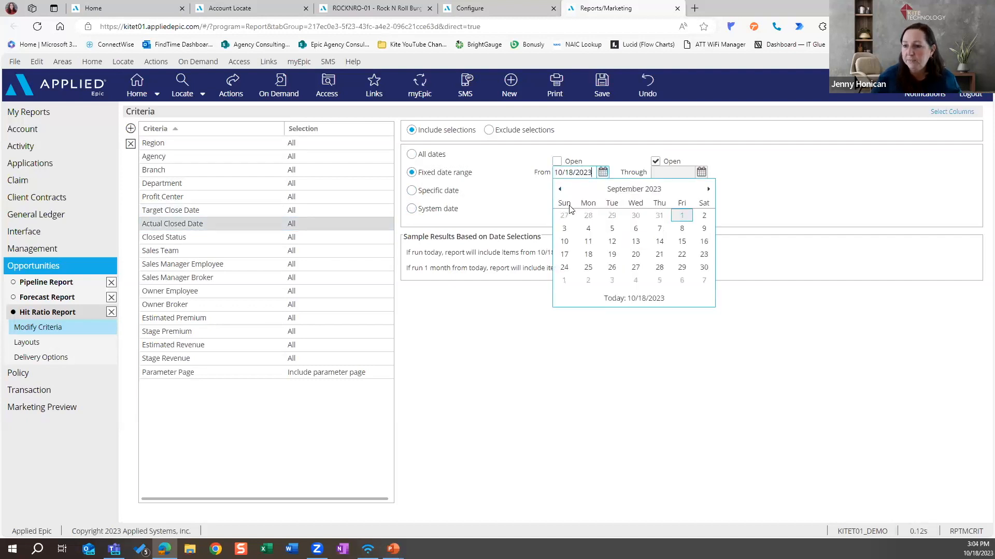
pyautogui.click(680, 218)
pyautogui.click(677, 162)
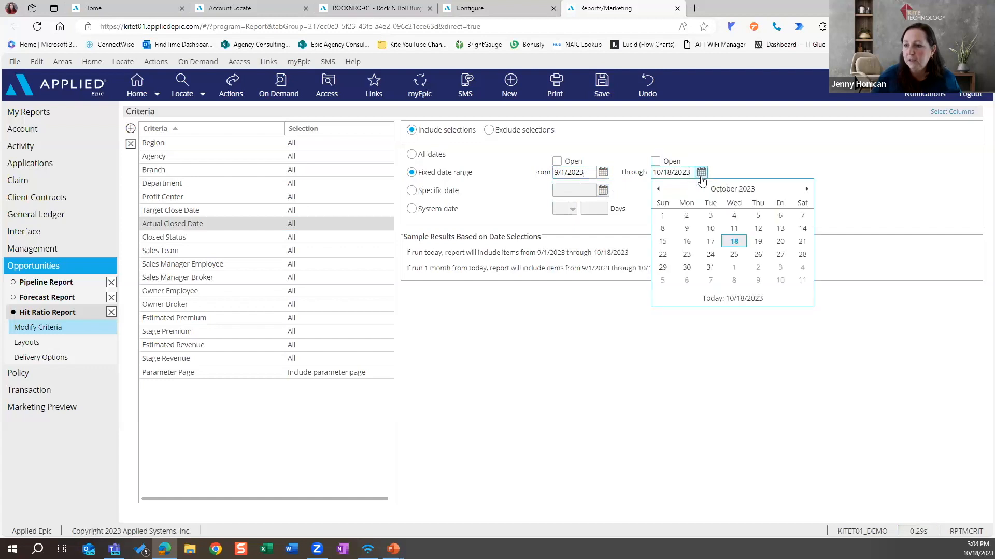
pyautogui.click(687, 267)
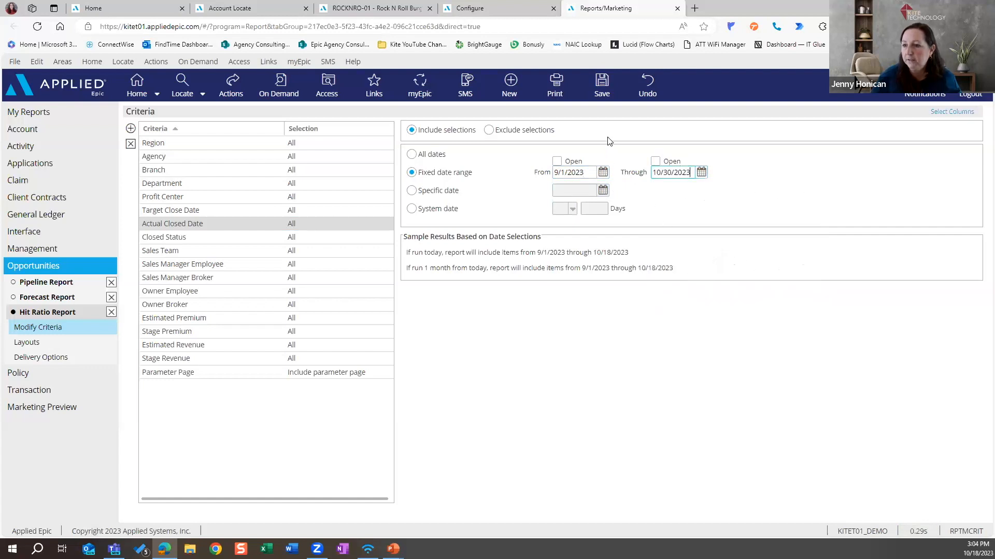
pyautogui.click(702, 174)
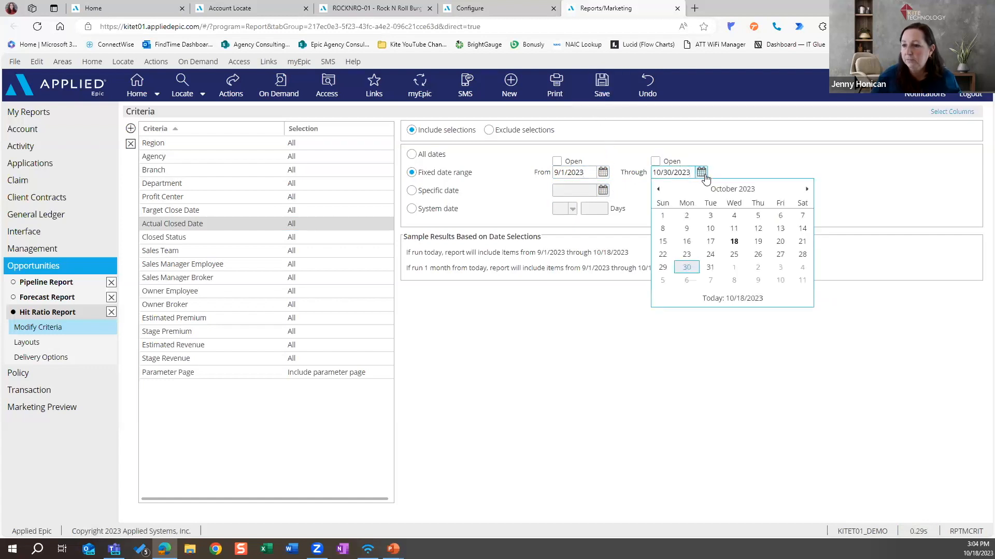
pyautogui.click(658, 189)
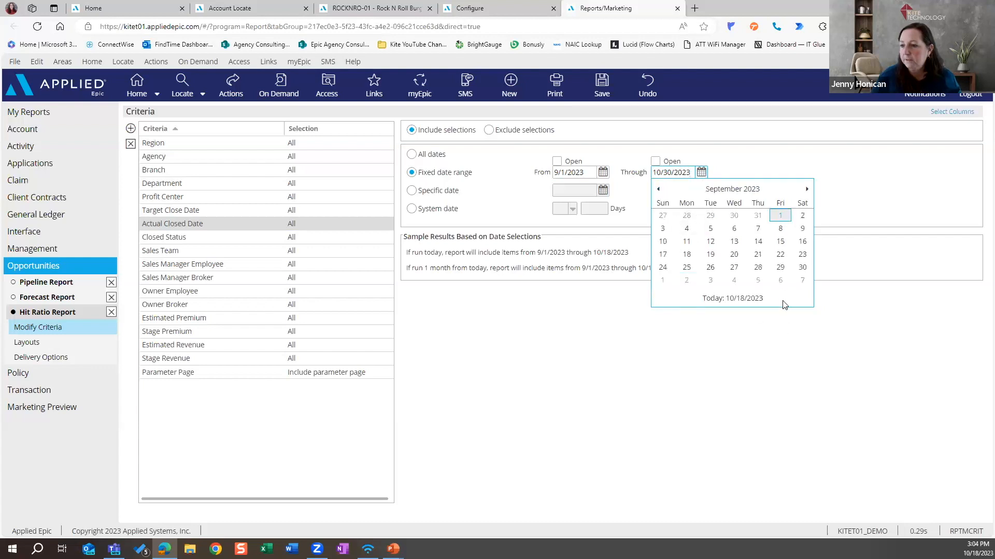
pyautogui.click(802, 267)
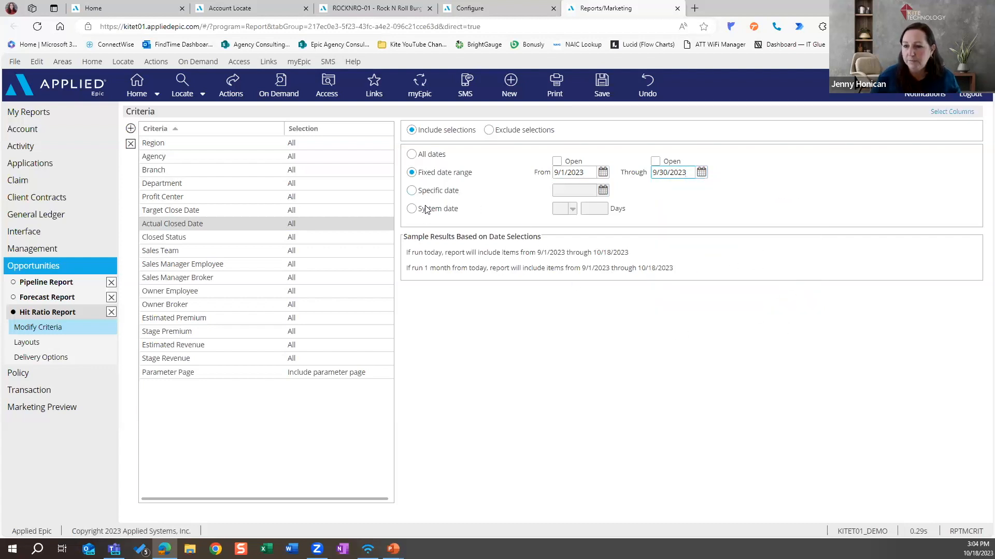
# Generate the Hit Ratio Report's print preview, examine its won and lost opportunities in a maximized window, and close it
pyautogui.click(570, 93)
pyautogui.click(567, 124)
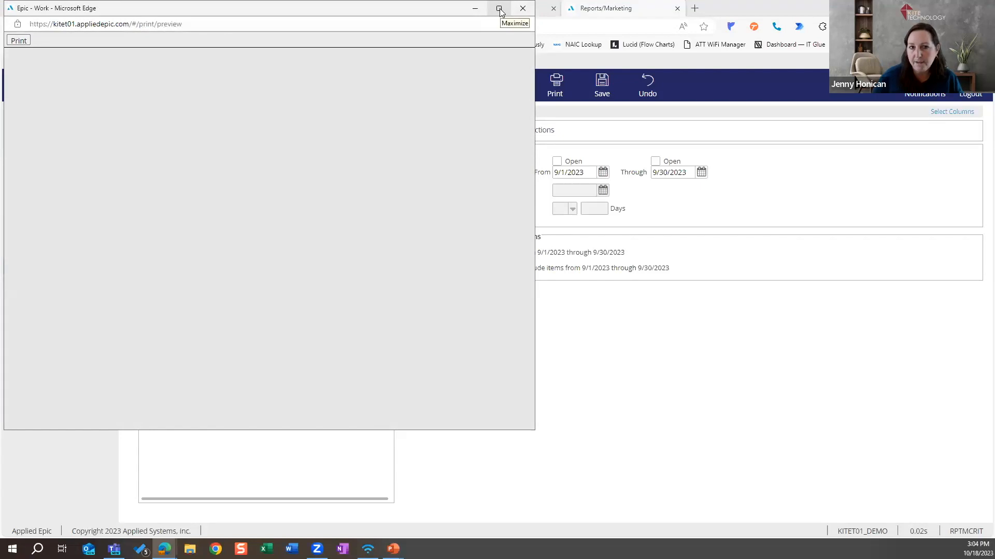
pyautogui.click(499, 9)
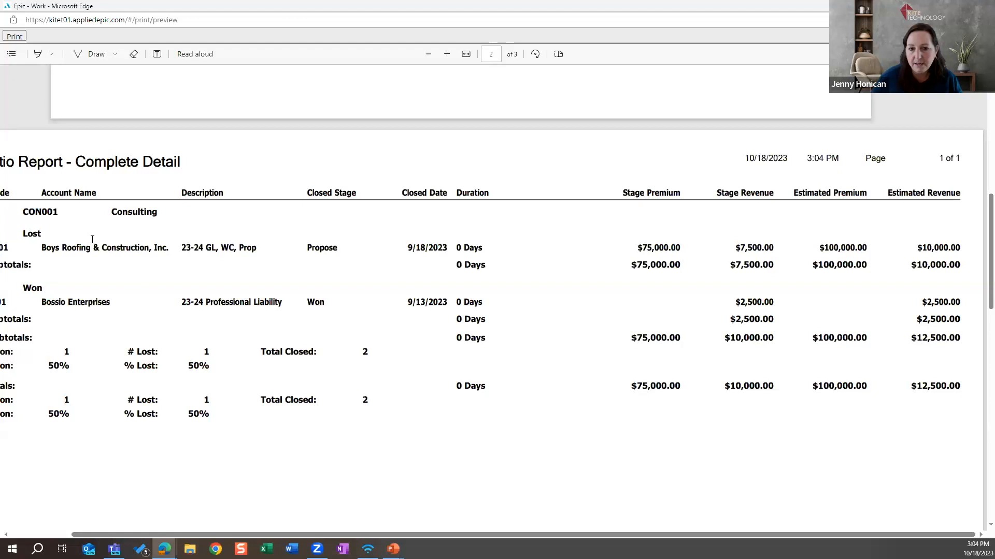
pyautogui.click(429, 54)
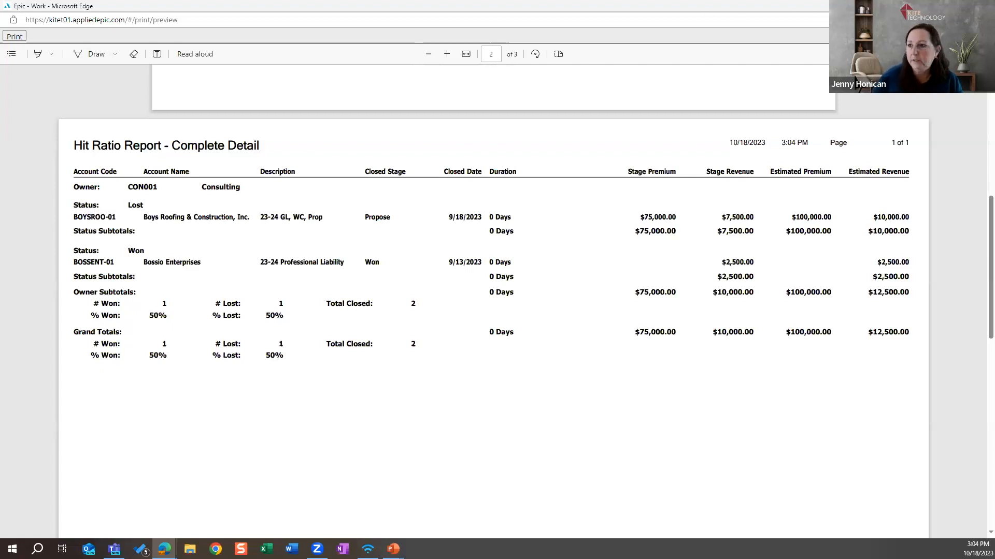
pyautogui.click(982, 7)
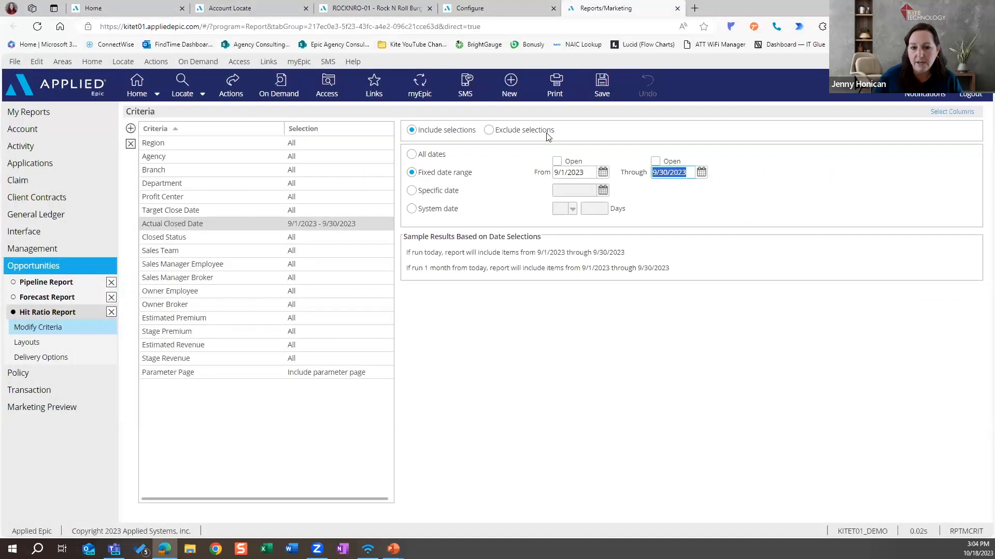
# Return to the Opportunities report list, open the Sales Report's criteria, and review its Closed Status selection
pyautogui.click(75, 268)
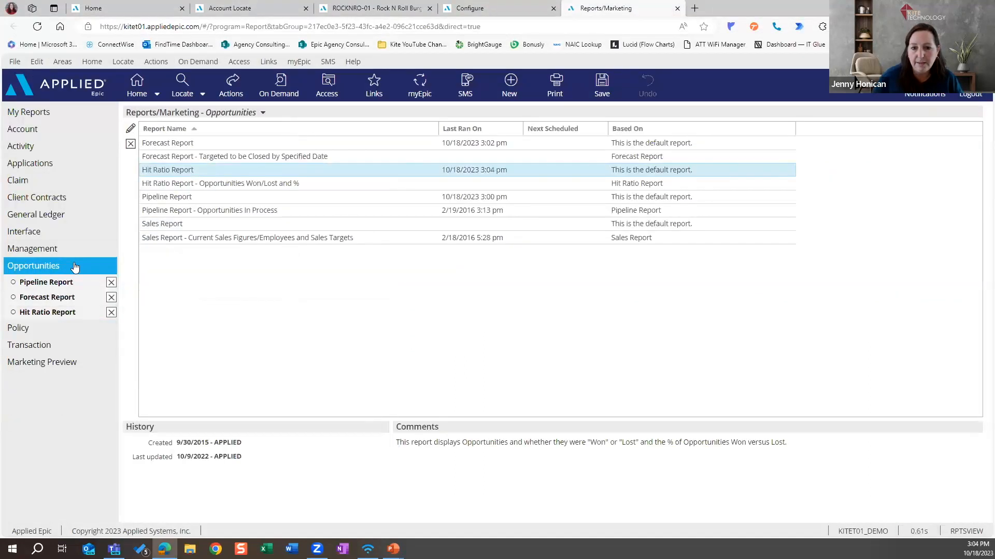
pyautogui.click(191, 228)
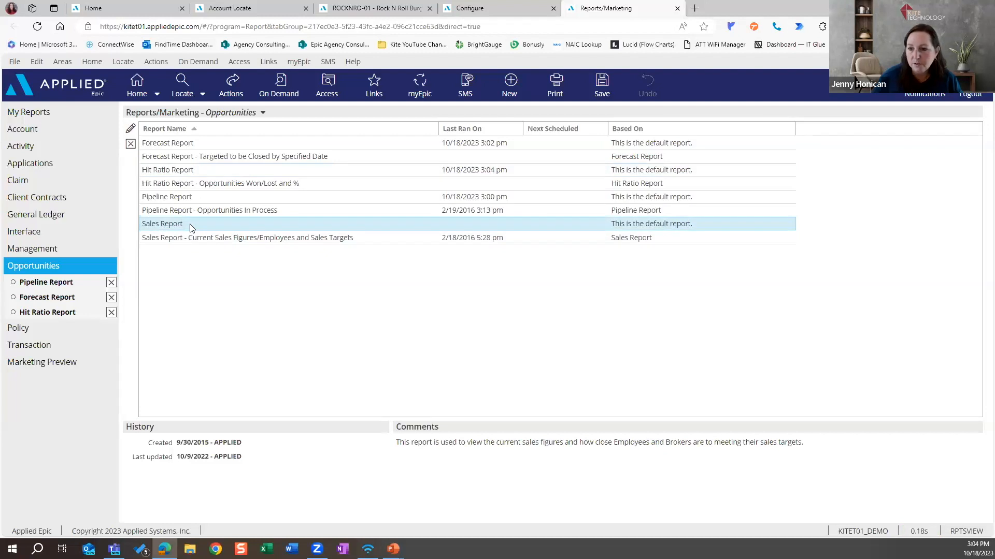
pyautogui.doubleClick(191, 228)
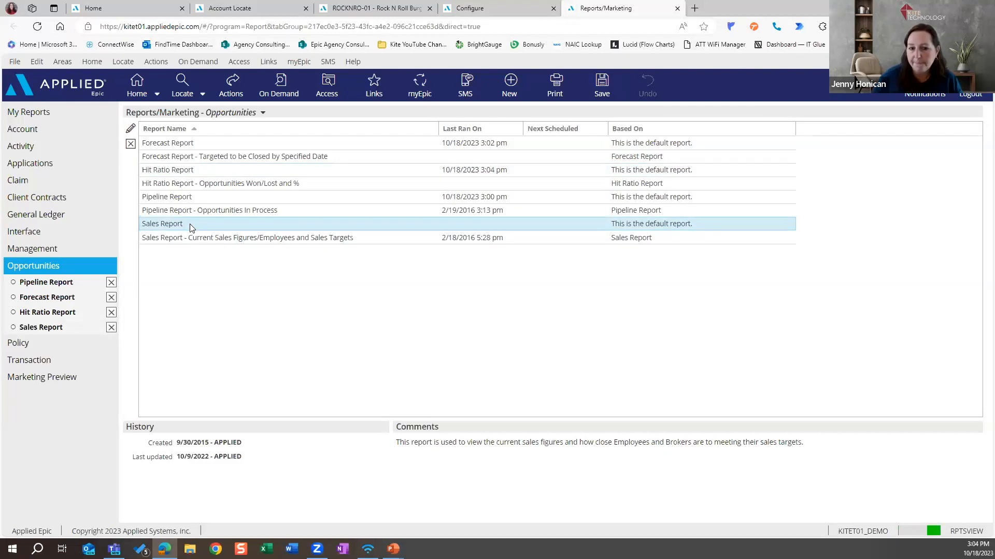
pyautogui.click(192, 209)
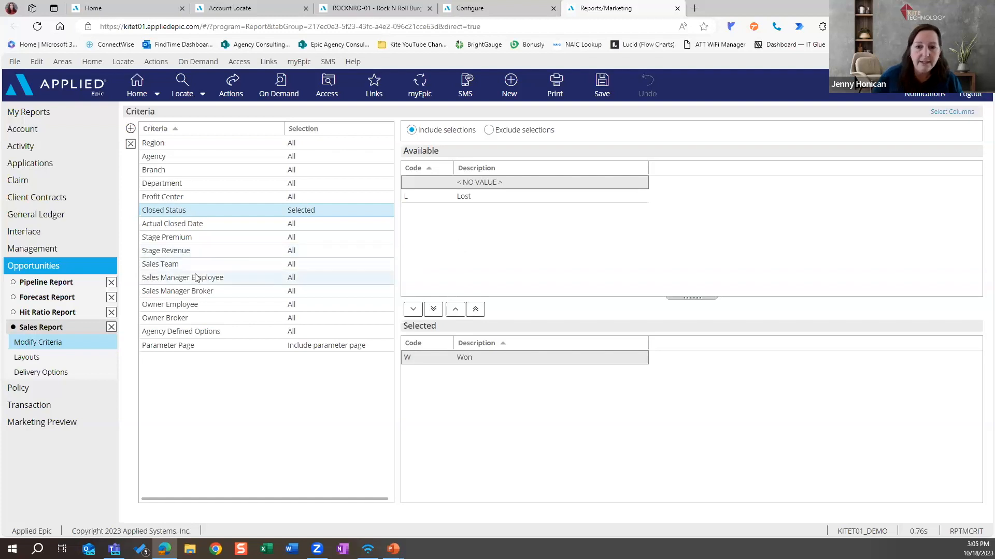
# Set the Sales Report's Actual Closed Date to a fixed date range from 1/1/2023 through 10/18/2023
pyautogui.click(197, 224)
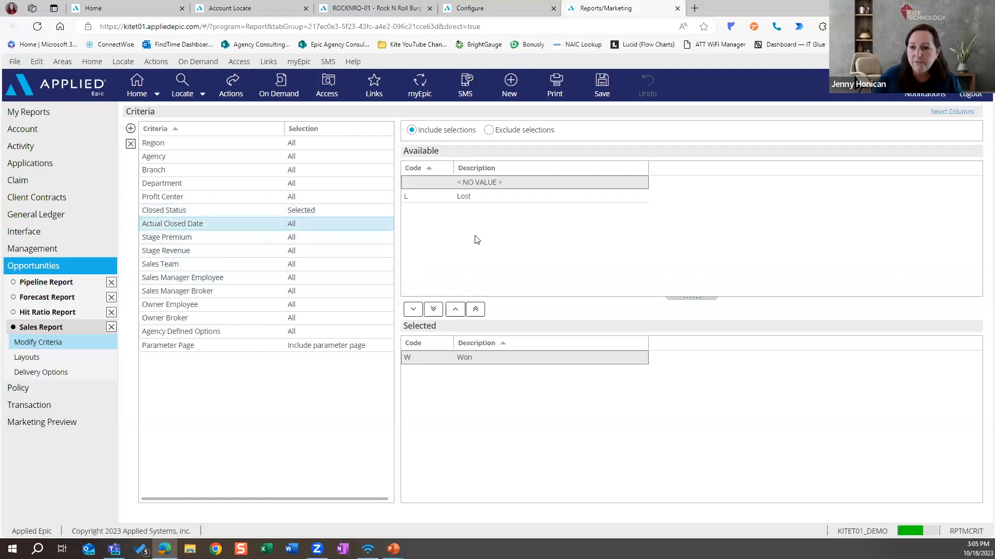
pyautogui.click(433, 175)
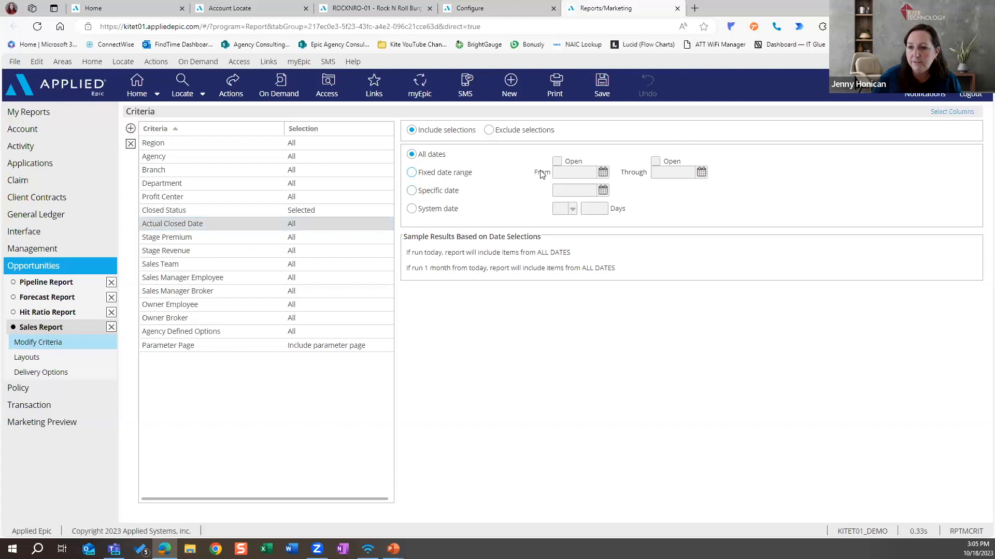
pyautogui.doubleClick(584, 174)
pyautogui.write('010123')
pyautogui.press('Tab')
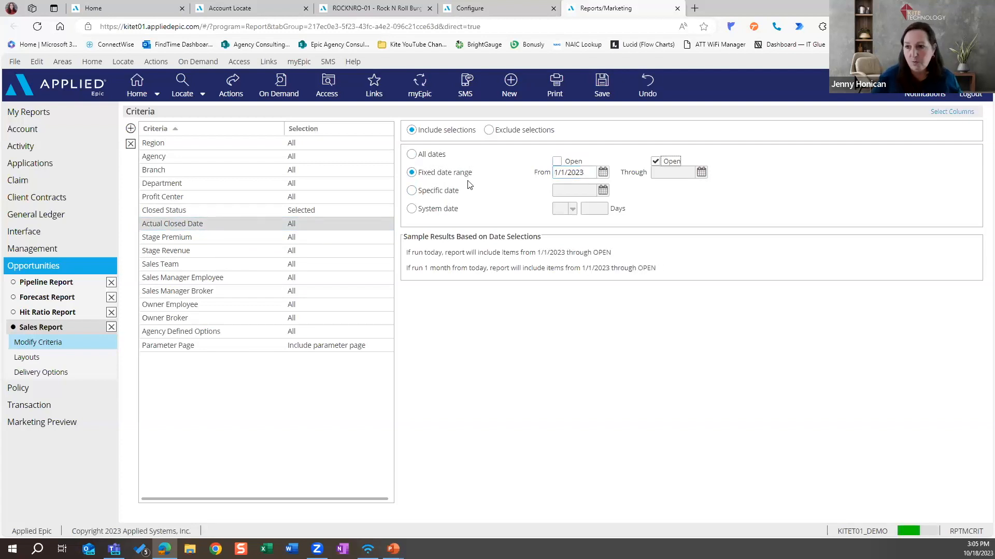
pyautogui.click(670, 163)
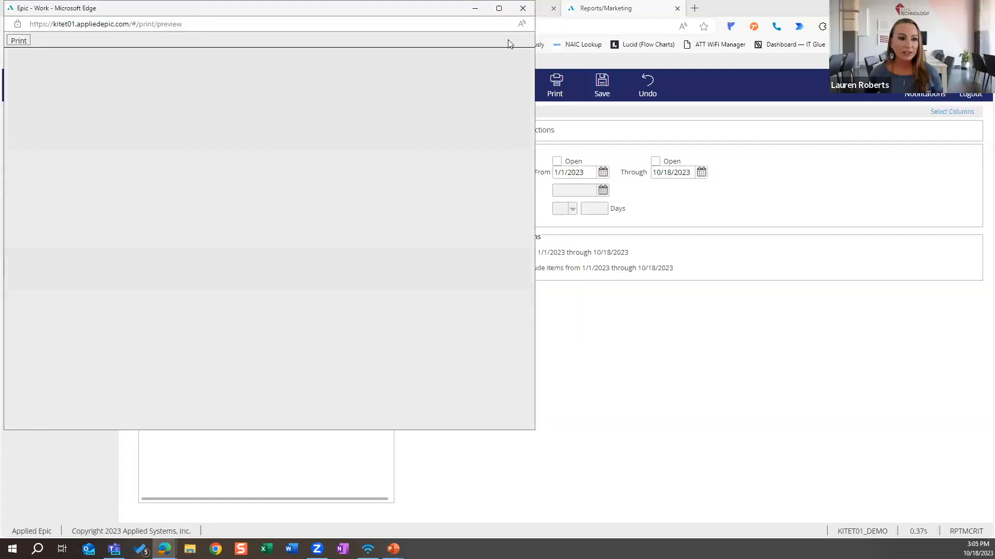
# Examine the Sales Report's premium and revenue targets in a maximized print preview, and switch to the presentation's Pipeline slide
pyautogui.click(498, 8)
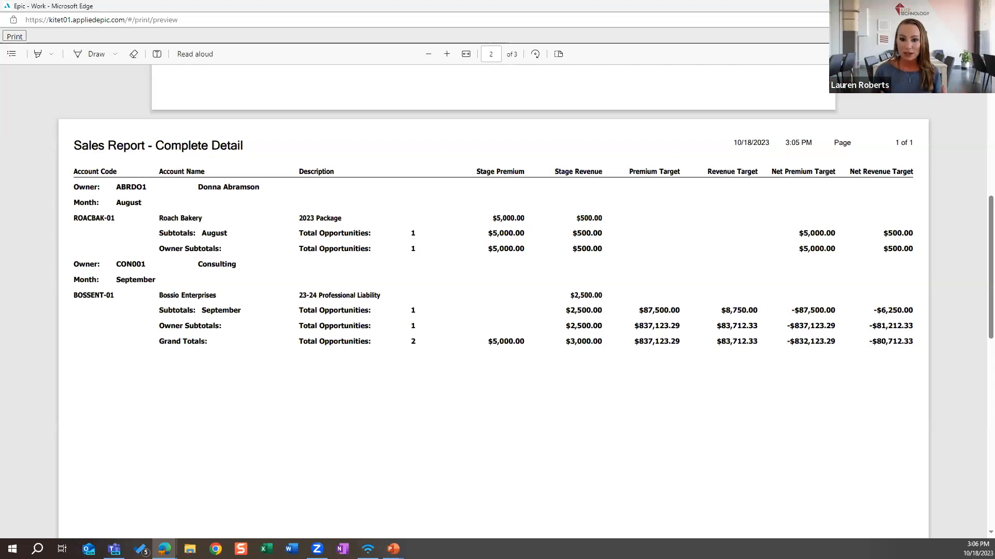
pyautogui.hotkey('alt', 'Tab')
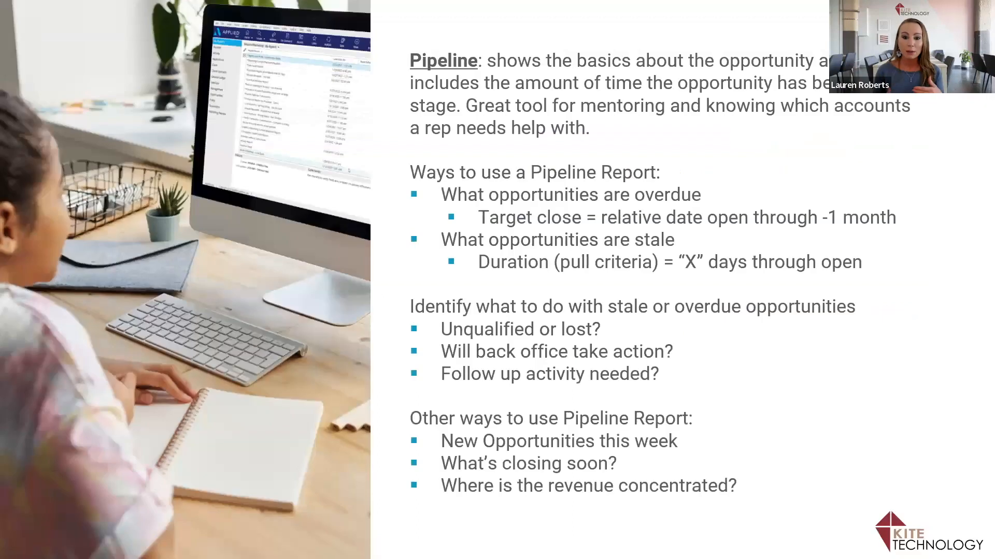